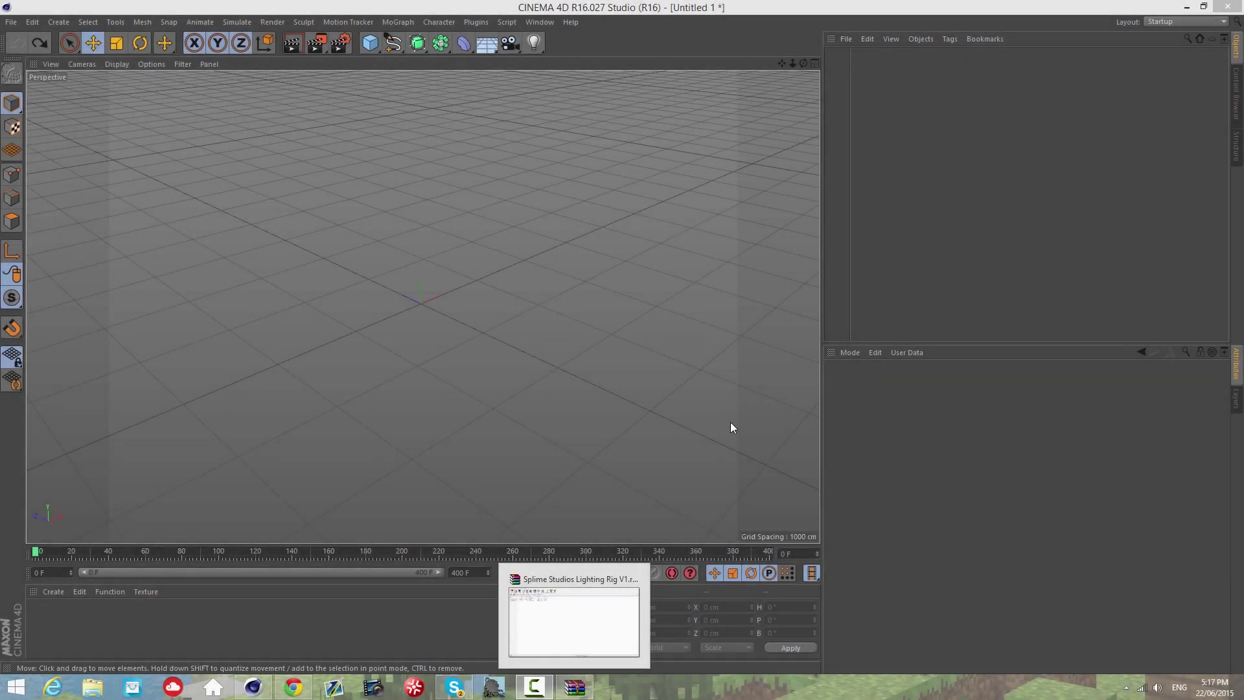
{"action": "left_click_drag", "start_coordinate": [803, 64], "coordinate": [622, 337]}
{"action": "left_click_drag", "start_coordinate": [783, 64], "coordinate": [639, 366]}
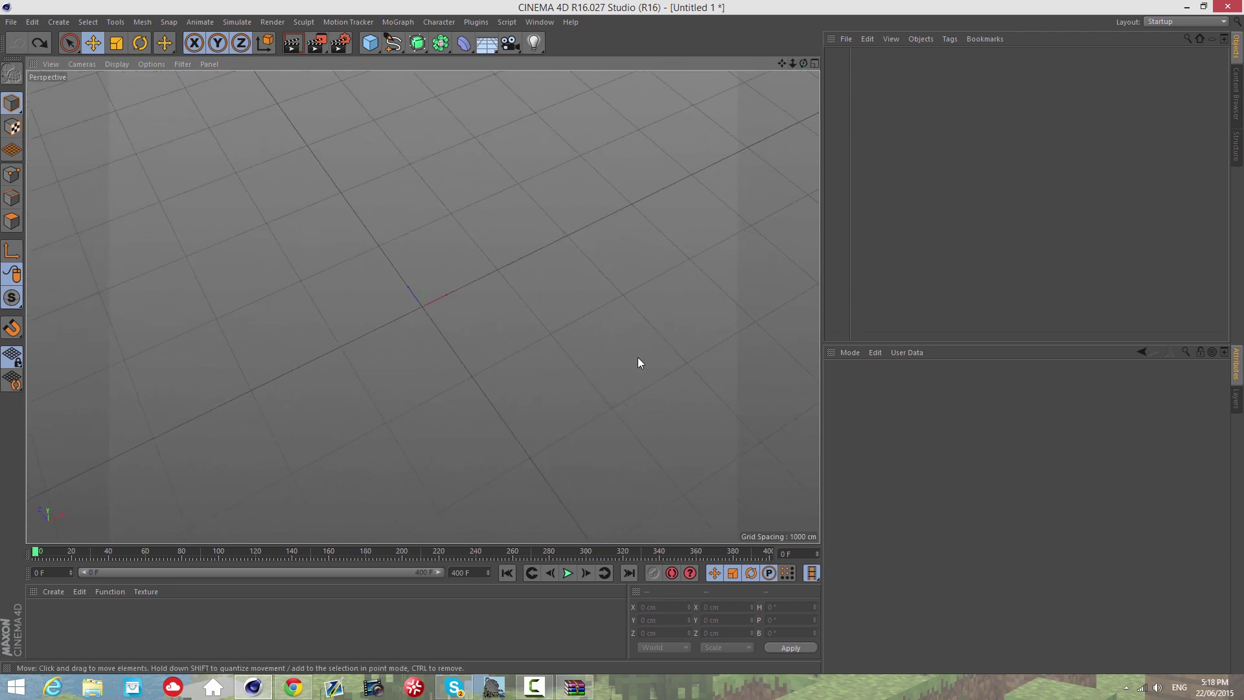
{"action": "left_click_drag", "start_coordinate": [804, 63], "coordinate": [624, 336]}
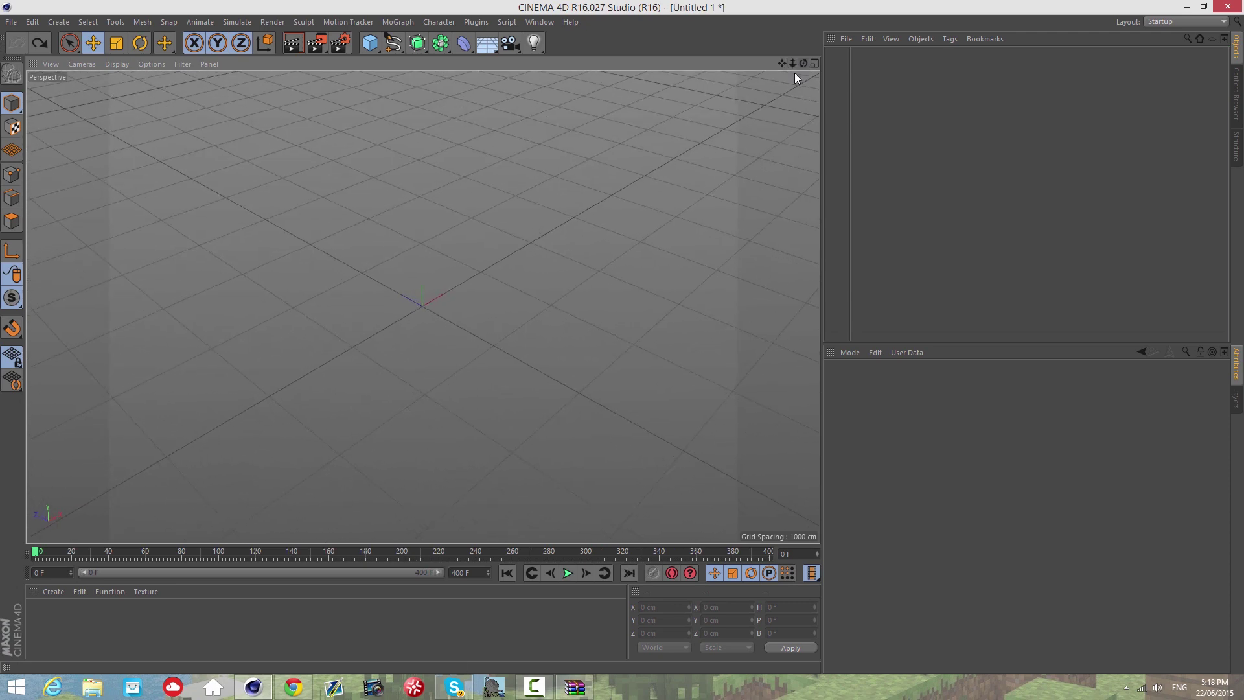
{"action": "left_click_drag", "start_coordinate": [803, 63], "coordinate": [622, 342]}
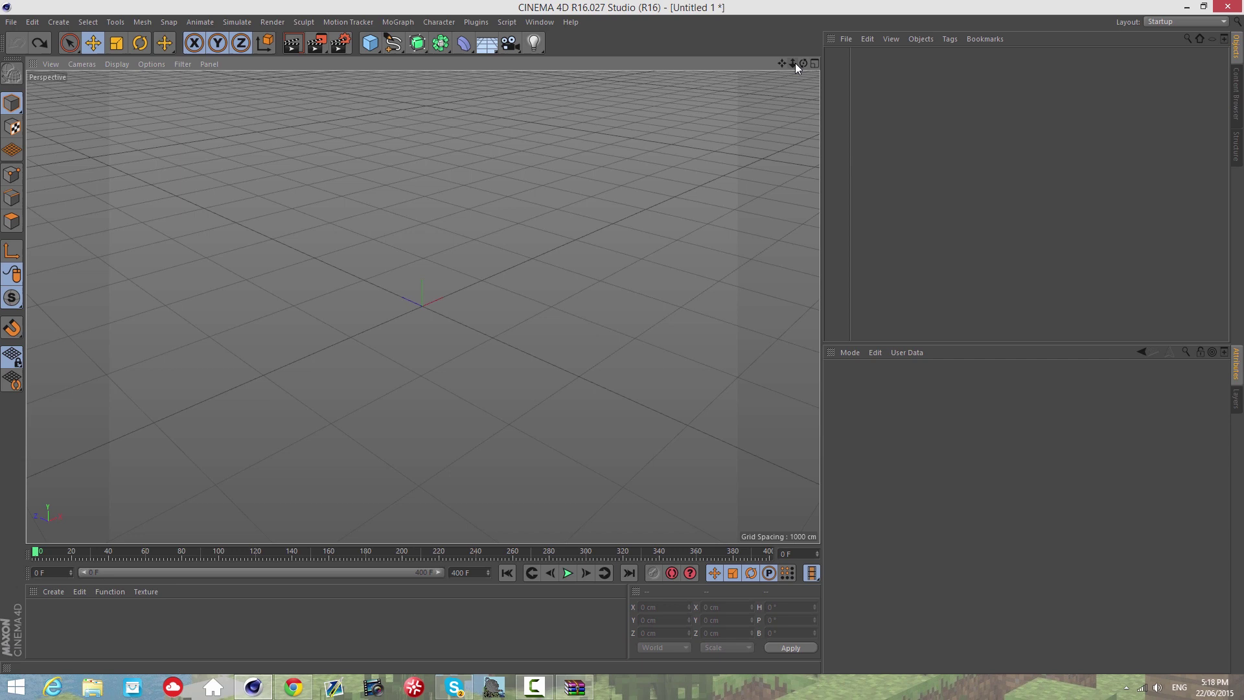
{"action": "left_click_drag", "start_coordinate": [804, 63], "coordinate": [787, 123]}
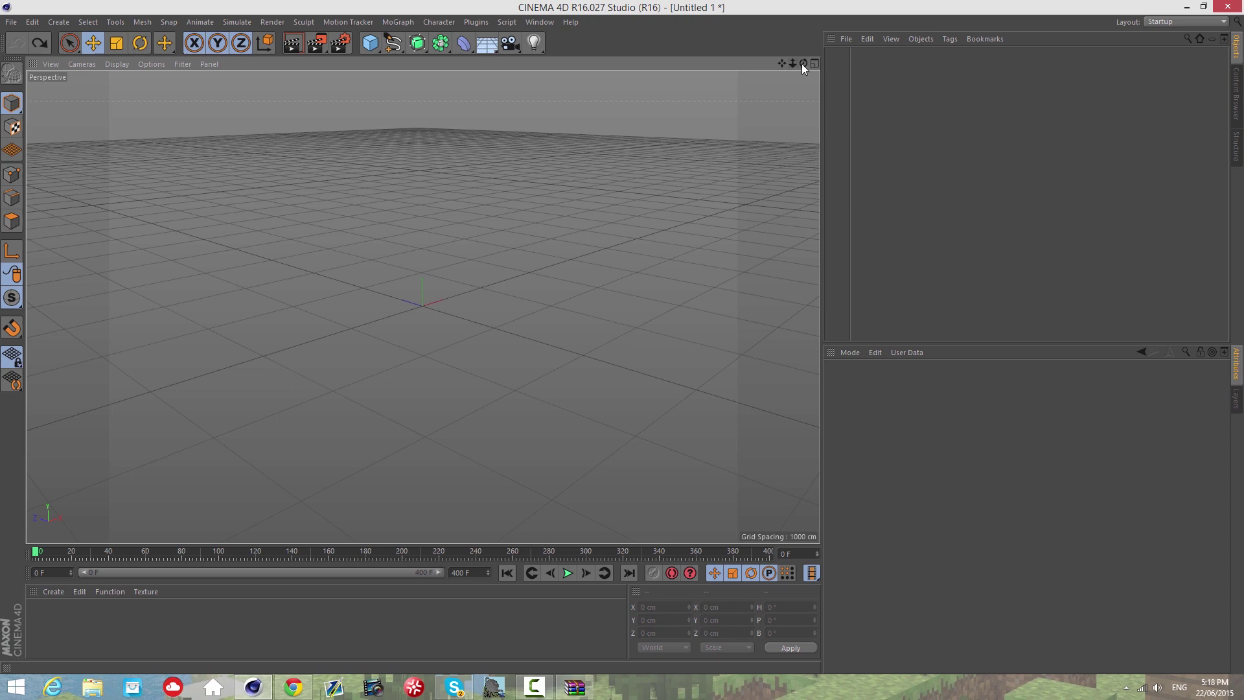
{"action": "left_click_drag", "start_coordinate": [803, 64], "coordinate": [622, 337]}
Switch to Chrome and open the Splime Studios Lightroom Rig V1 product page on Sellfy
{"action": "mouse_move", "coordinate": [293, 687]}
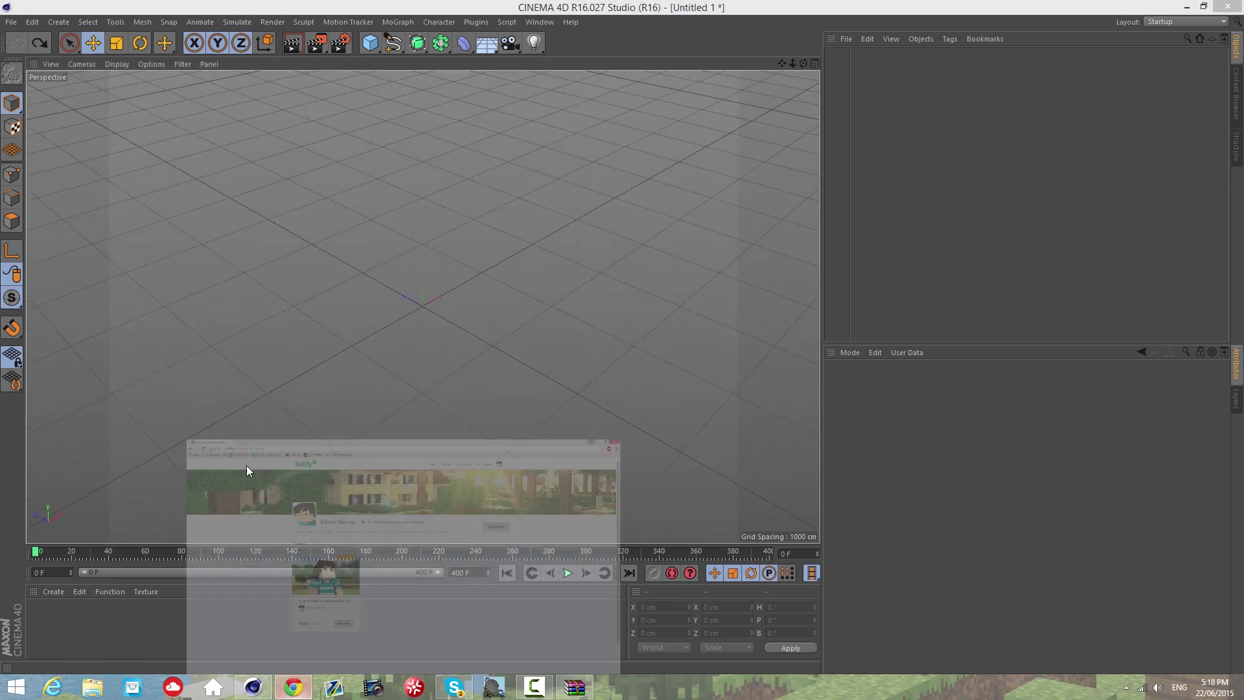
{"action": "left_click", "coordinate": [247, 470]}
{"action": "scroll", "coordinate": [585, 370], "scroll_direction": "down", "scroll_amount": 2}
{"action": "scroll", "coordinate": [581, 350], "scroll_direction": "up", "scroll_amount": 1}
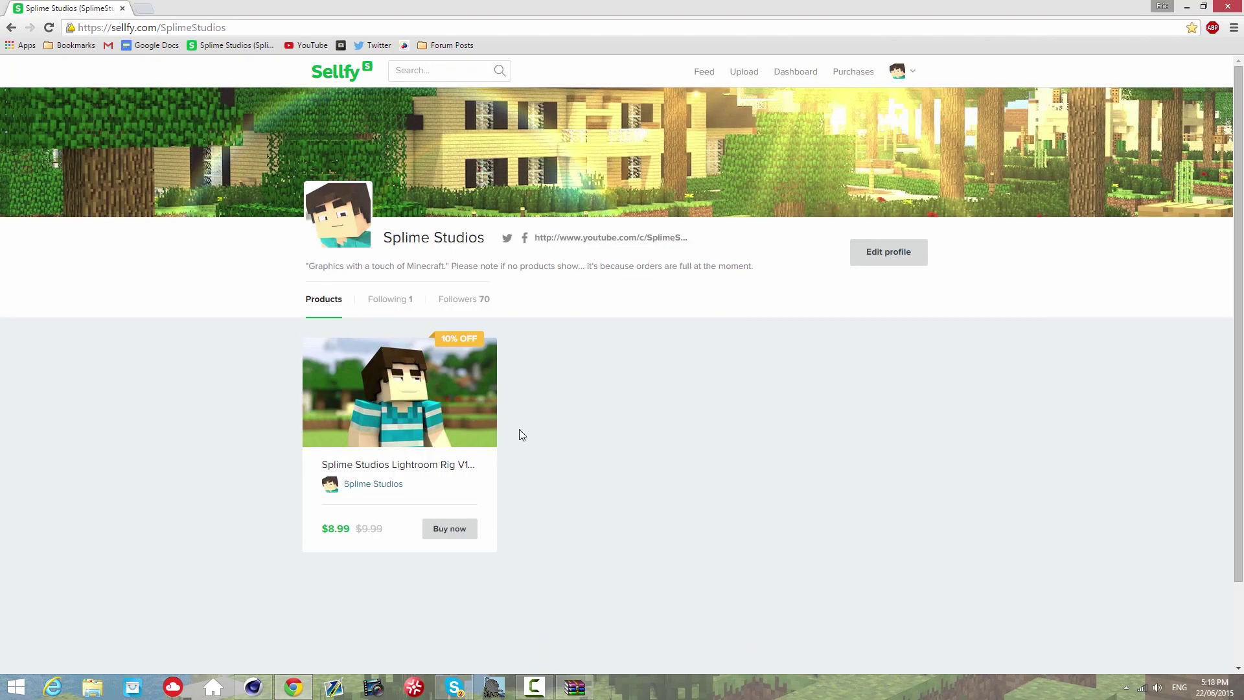
{"action": "left_click", "coordinate": [381, 448]}
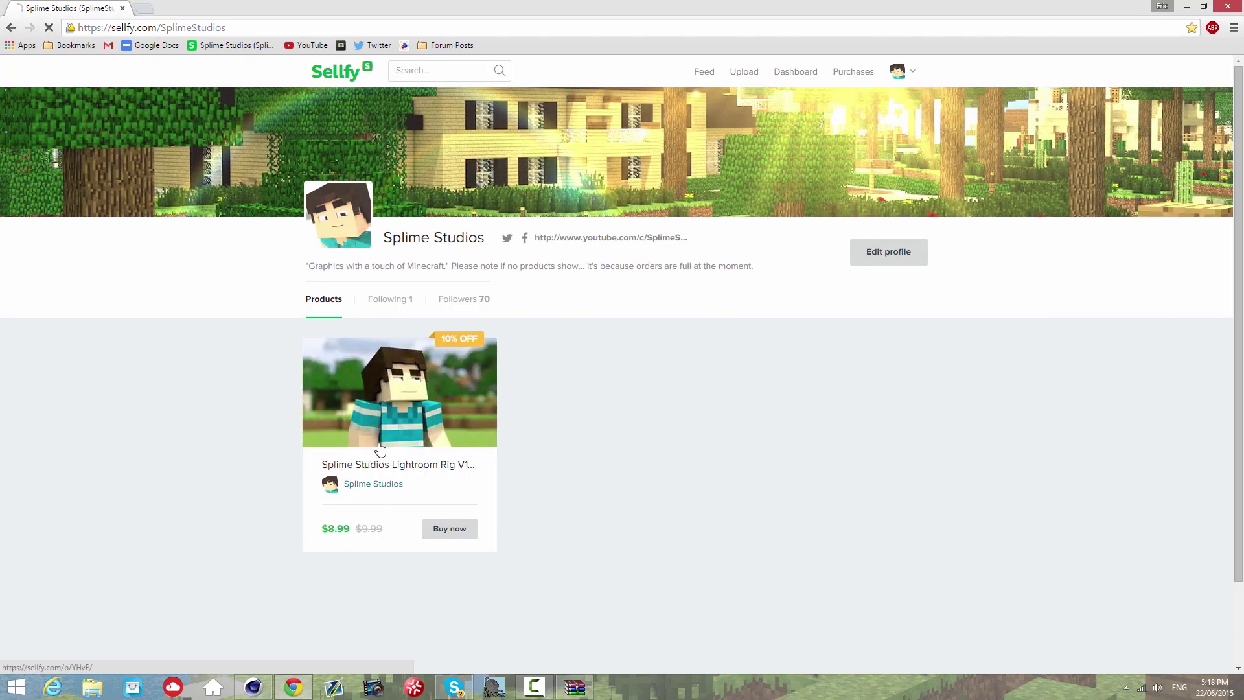
Read through the rig's product description and its installation instructions
{"action": "scroll", "coordinate": [342, 454], "scroll_direction": "down", "scroll_amount": 2}
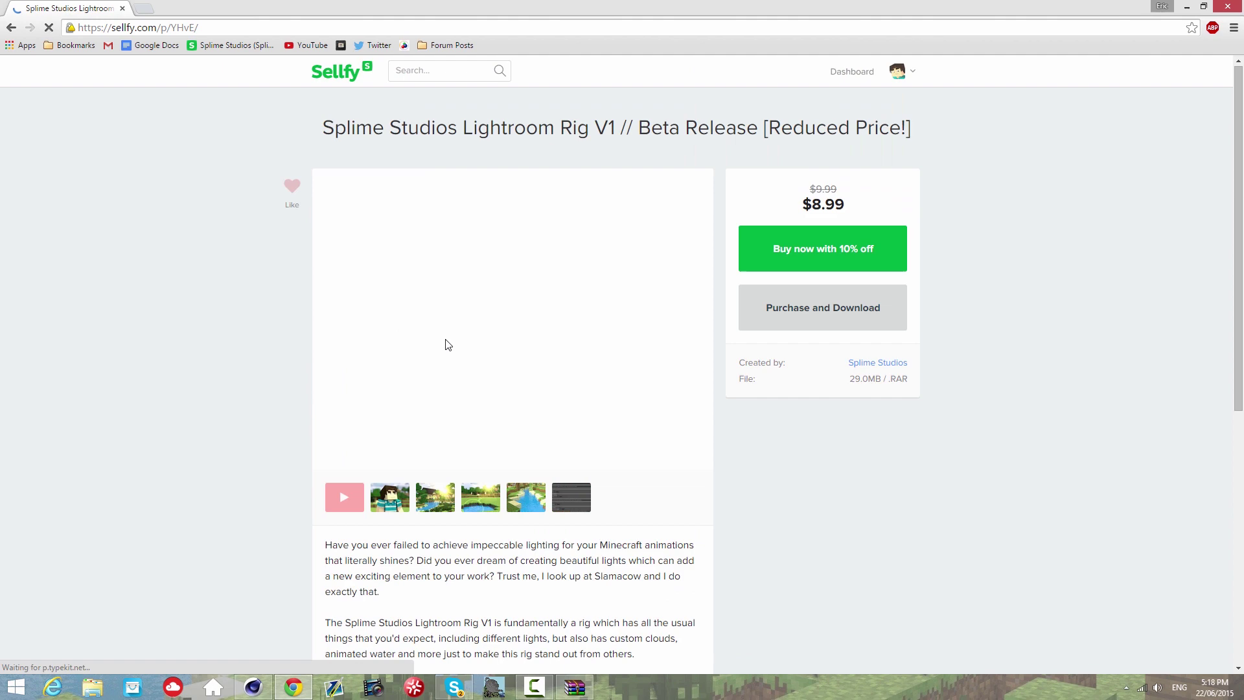
{"action": "scroll", "coordinate": [535, 206], "scroll_direction": "down", "scroll_amount": 4}
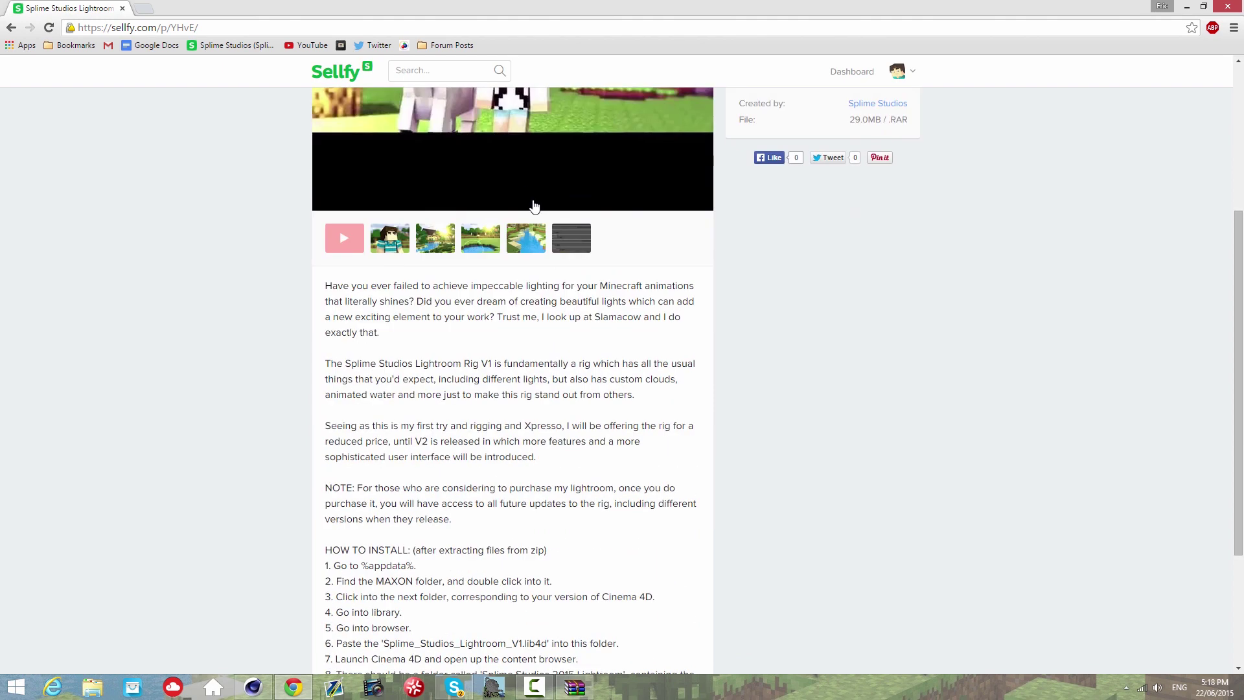
{"action": "scroll", "coordinate": [535, 206], "scroll_direction": "up", "scroll_amount": 4}
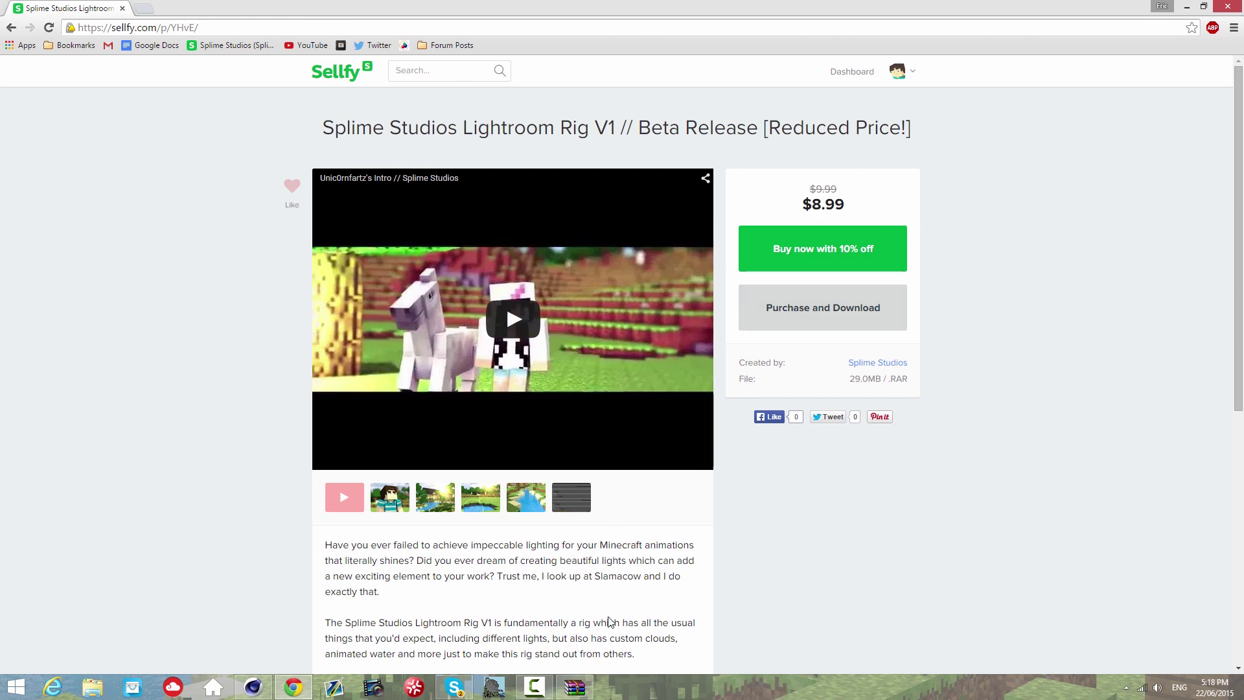
{"action": "scroll", "coordinate": [253, 459], "scroll_direction": "down", "scroll_amount": 7}
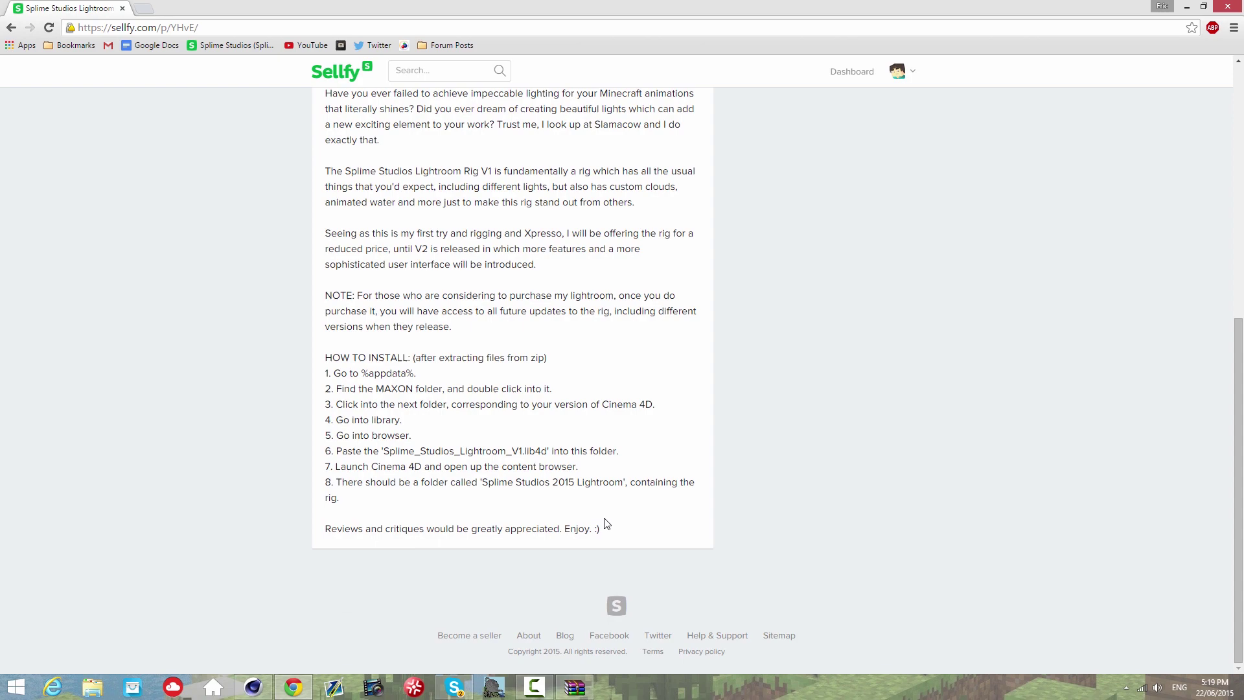
{"action": "scroll", "coordinate": [606, 524], "scroll_direction": "up", "scroll_amount": 7}
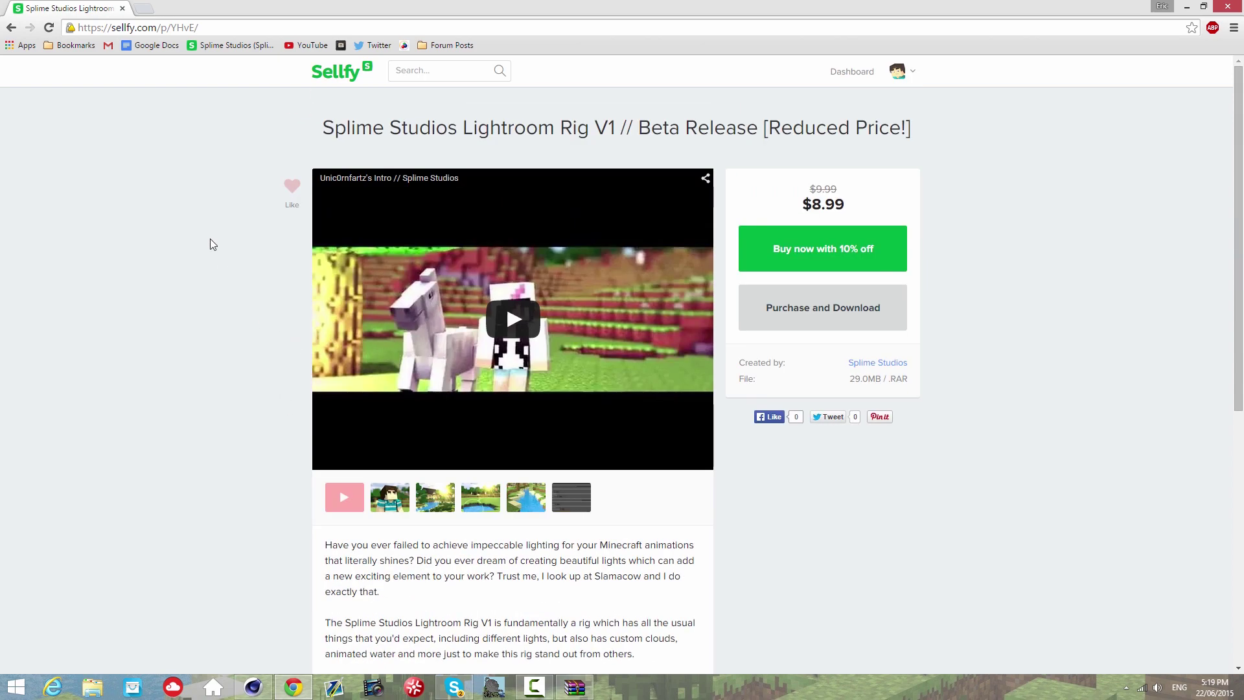
{"action": "scroll", "coordinate": [216, 203], "scroll_direction": "down", "scroll_amount": 7}
{"action": "scroll", "coordinate": [667, 306], "scroll_direction": "up", "scroll_amount": 7}
Switch to the WinRAR archive of the lighting rig and read the install instructions in READ ME!.txt
{"action": "left_click", "coordinate": [588, 691]}
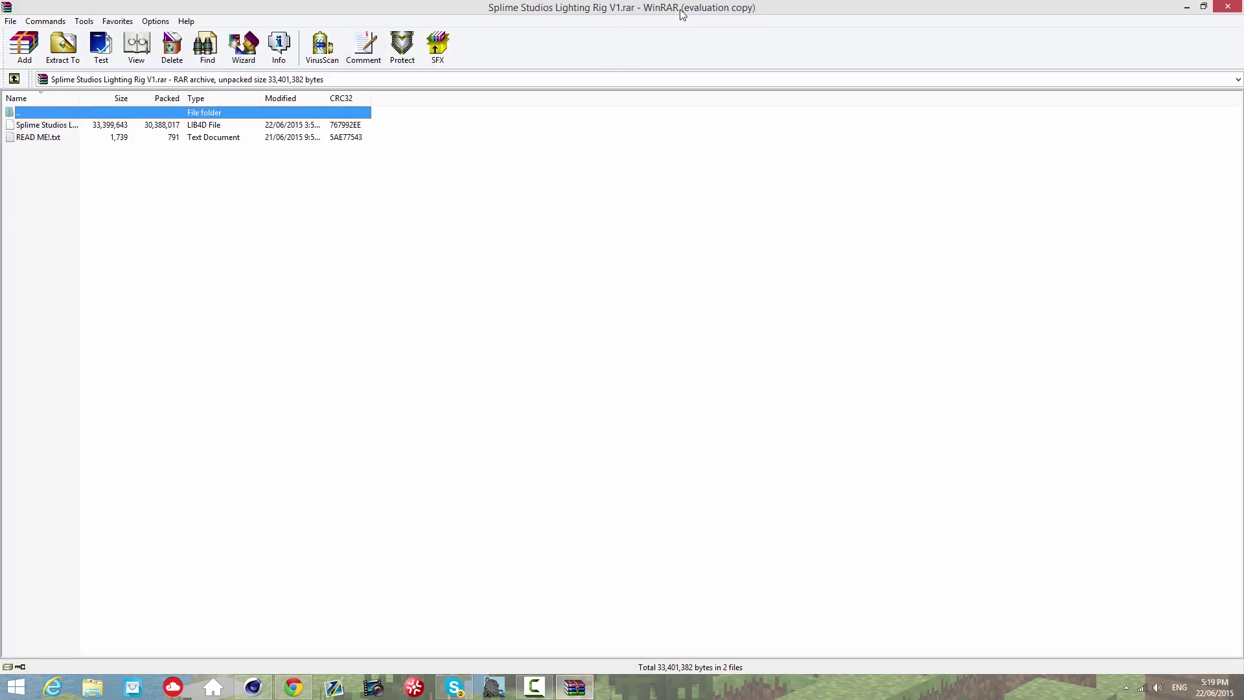
{"action": "left_click", "coordinate": [56, 125]}
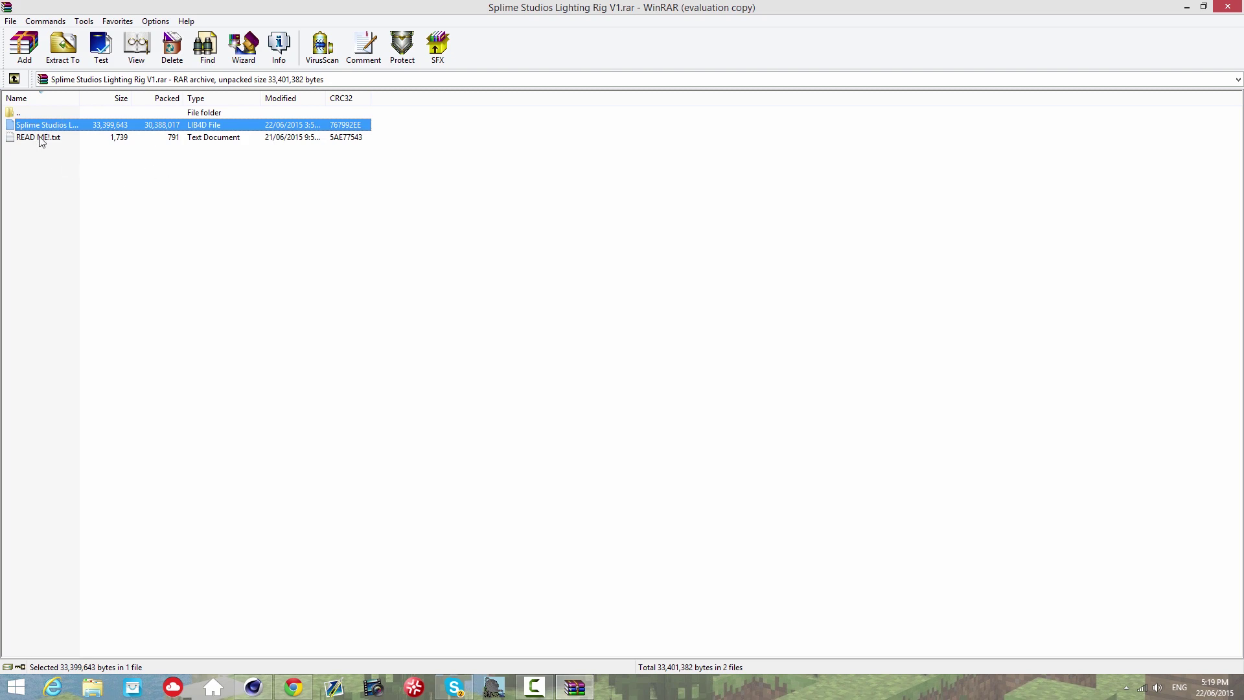
{"action": "left_click", "coordinate": [63, 138]}
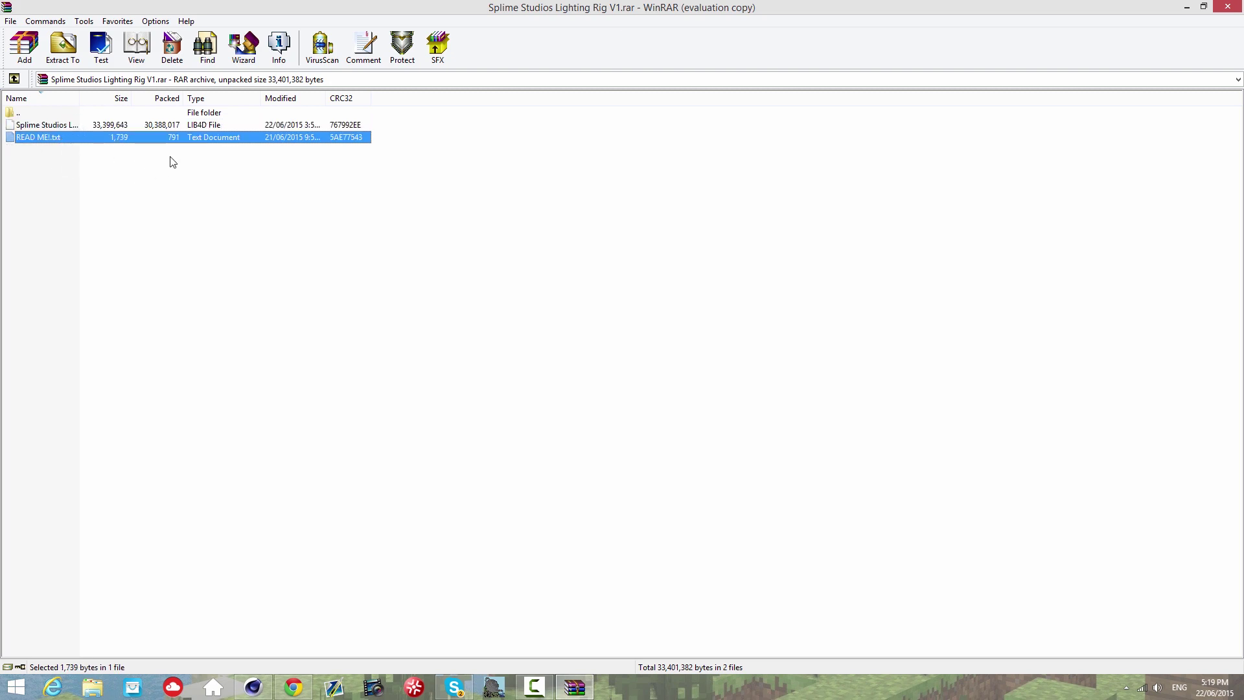
{"action": "double_click", "coordinate": [56, 139]}
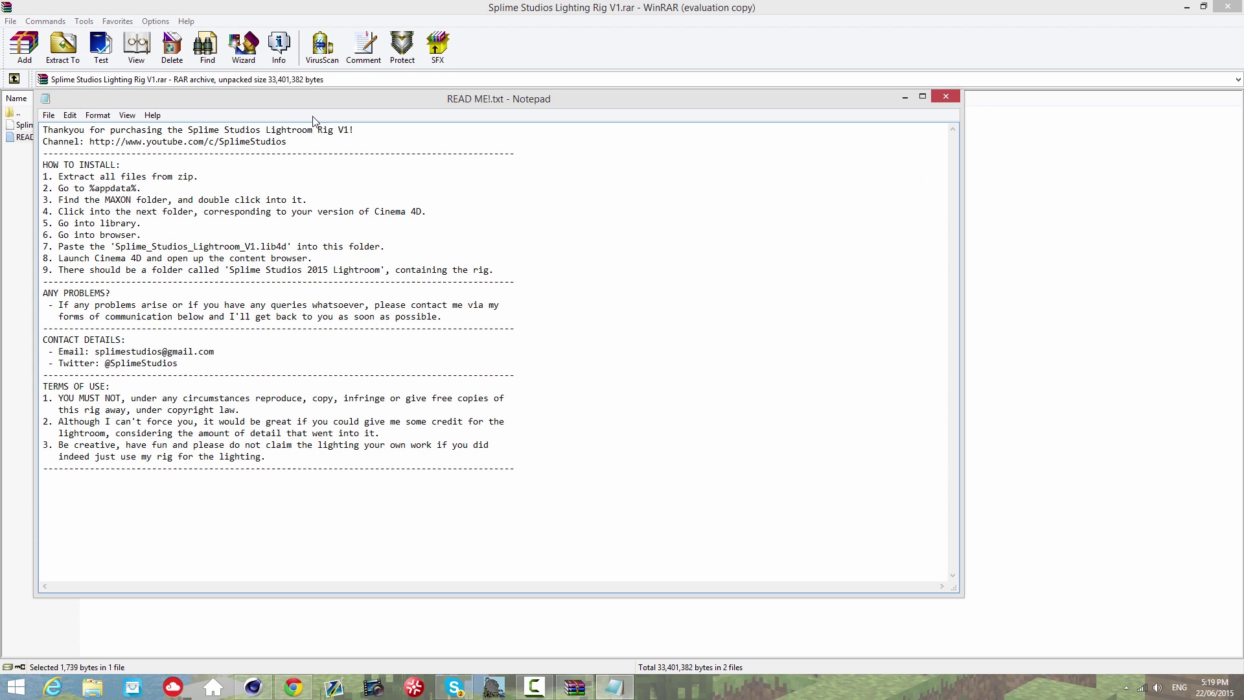
{"action": "left_click_drag", "start_coordinate": [481, 97], "coordinate": [761, 87]}
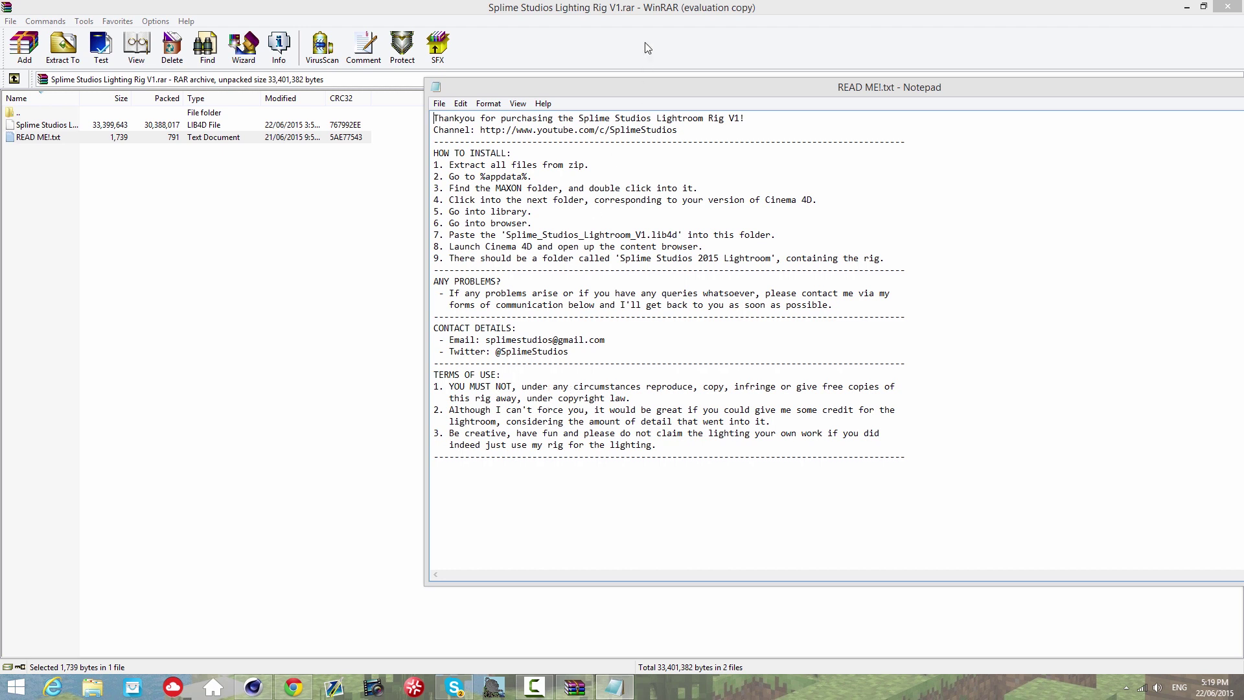
{"action": "left_click_drag", "start_coordinate": [647, 96], "coordinate": [789, 119]}
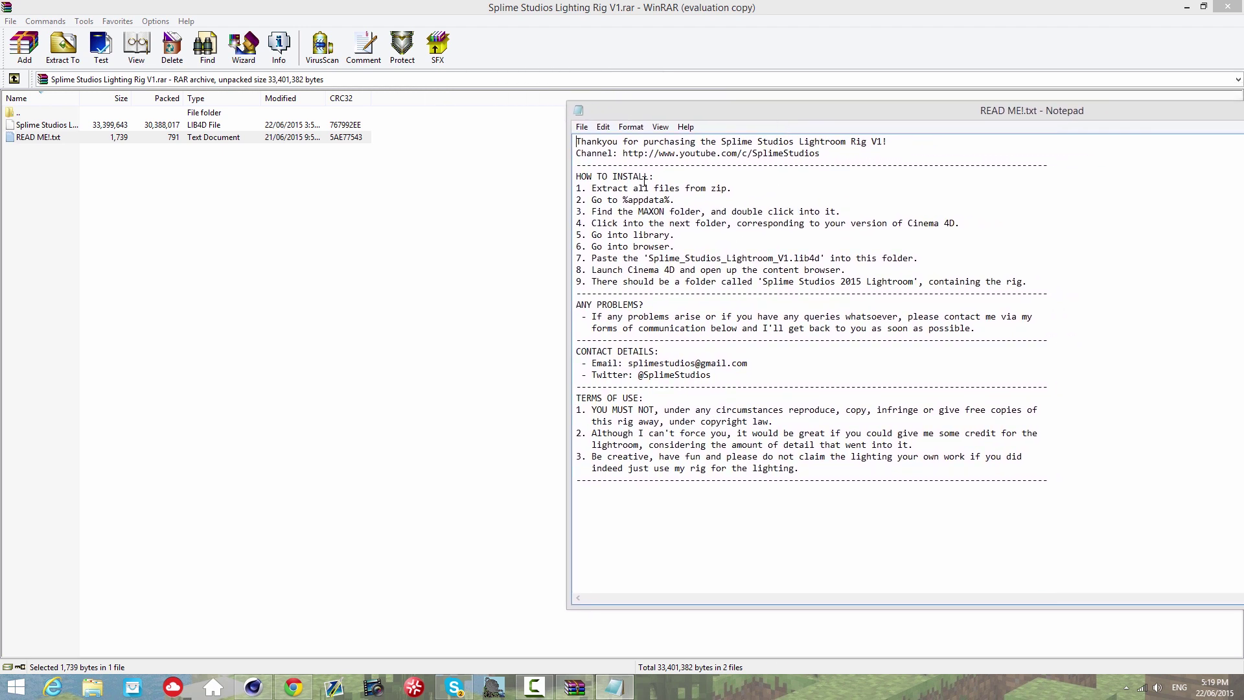
{"action": "left_click_drag", "start_coordinate": [614, 199], "coordinate": [961, 271], "text": "shift"}
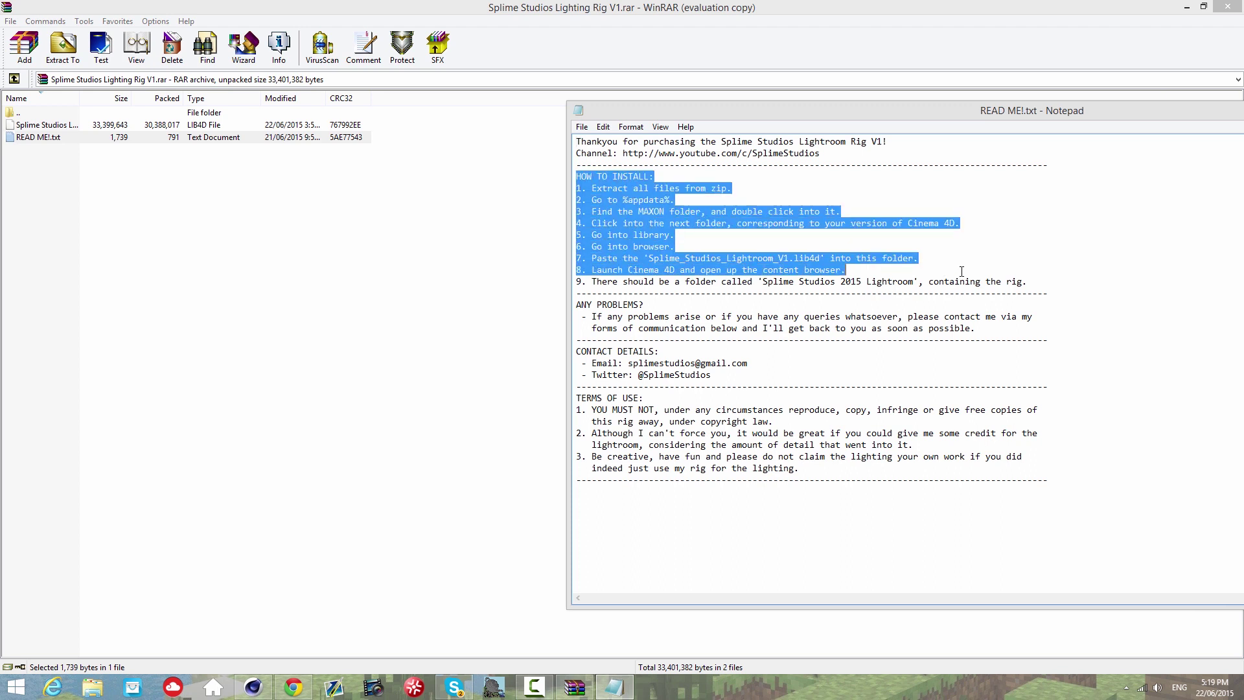
{"action": "left_click", "coordinate": [307, 205]}
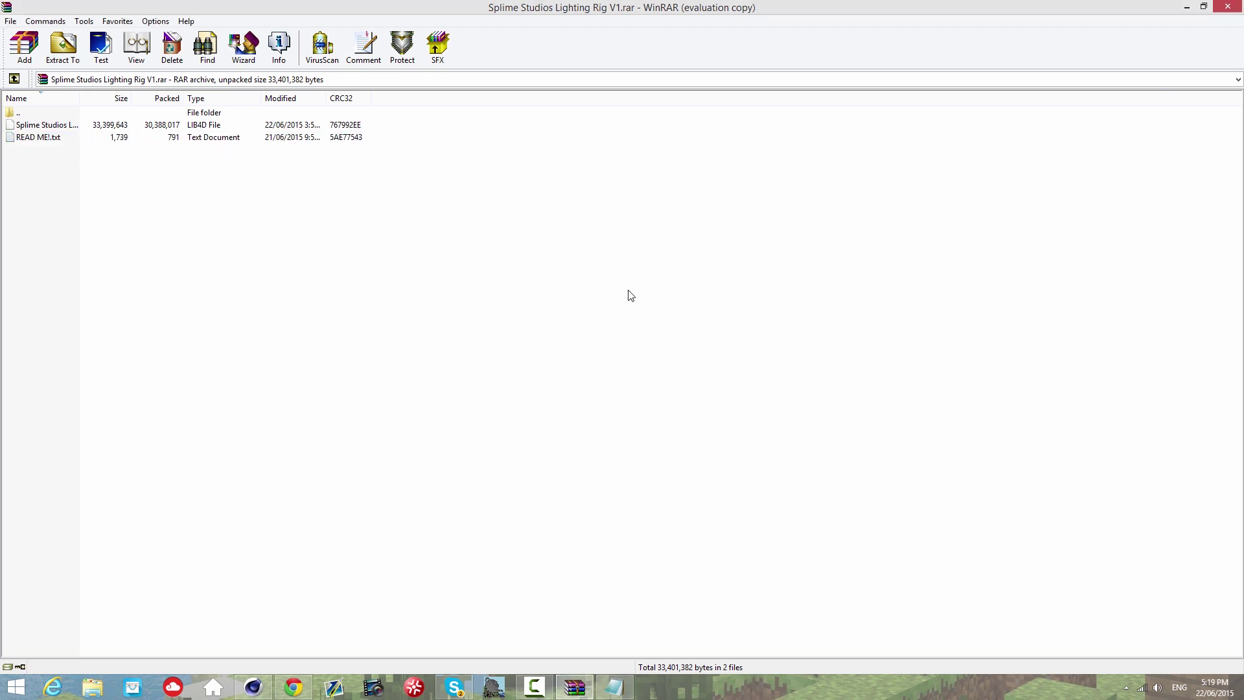
Search Windows for %appdata% and open the Roaming folder
{"action": "mouse_move", "coordinate": [1237, 7]}
{"action": "left_click", "coordinate": [1221, 117]}
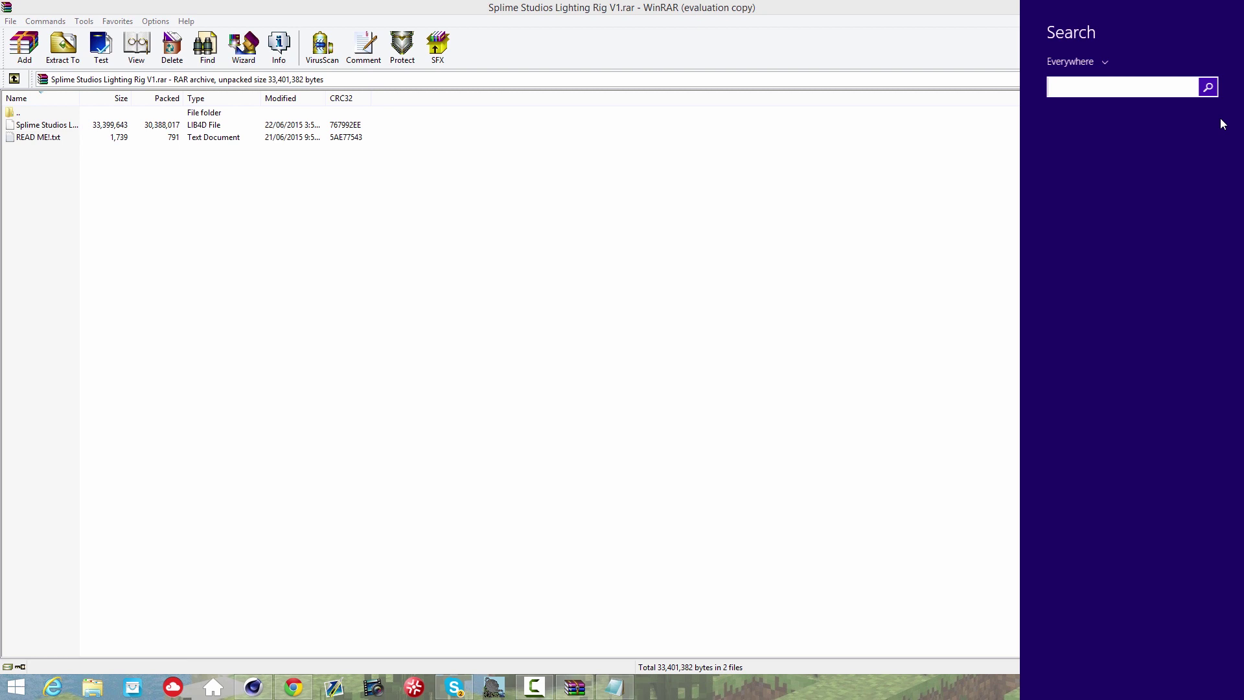
{"action": "type", "text": "%appdata%"}
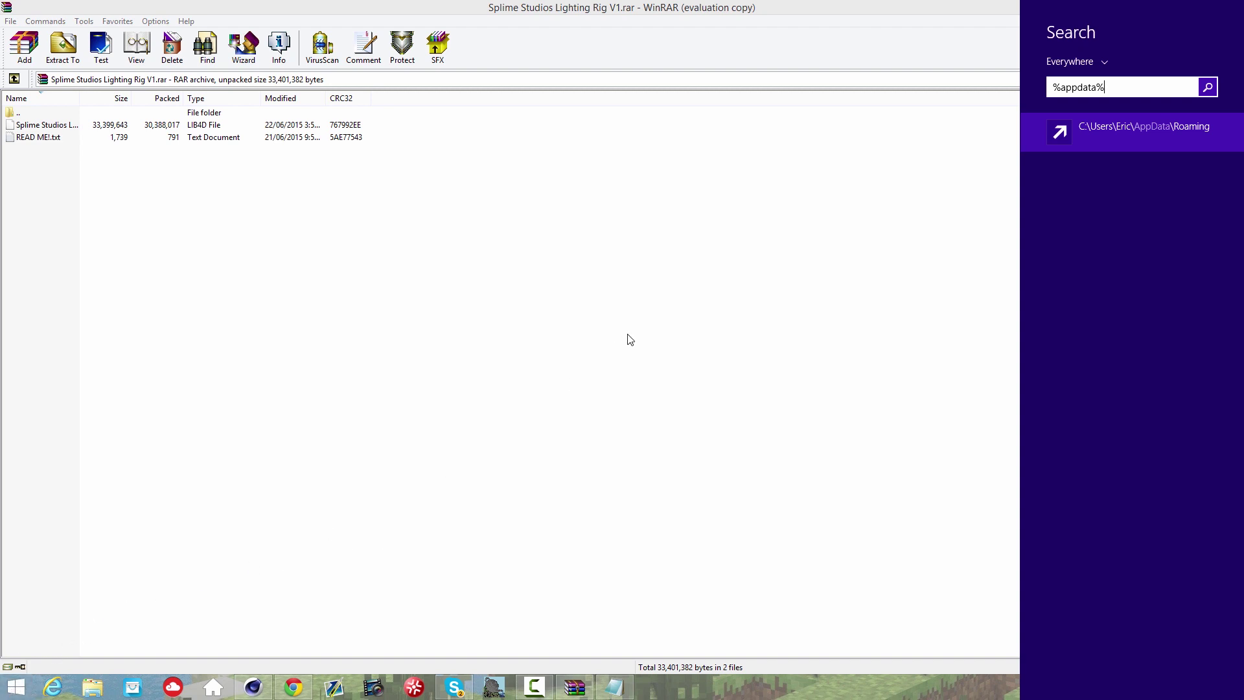
{"action": "key", "text": "Return"}
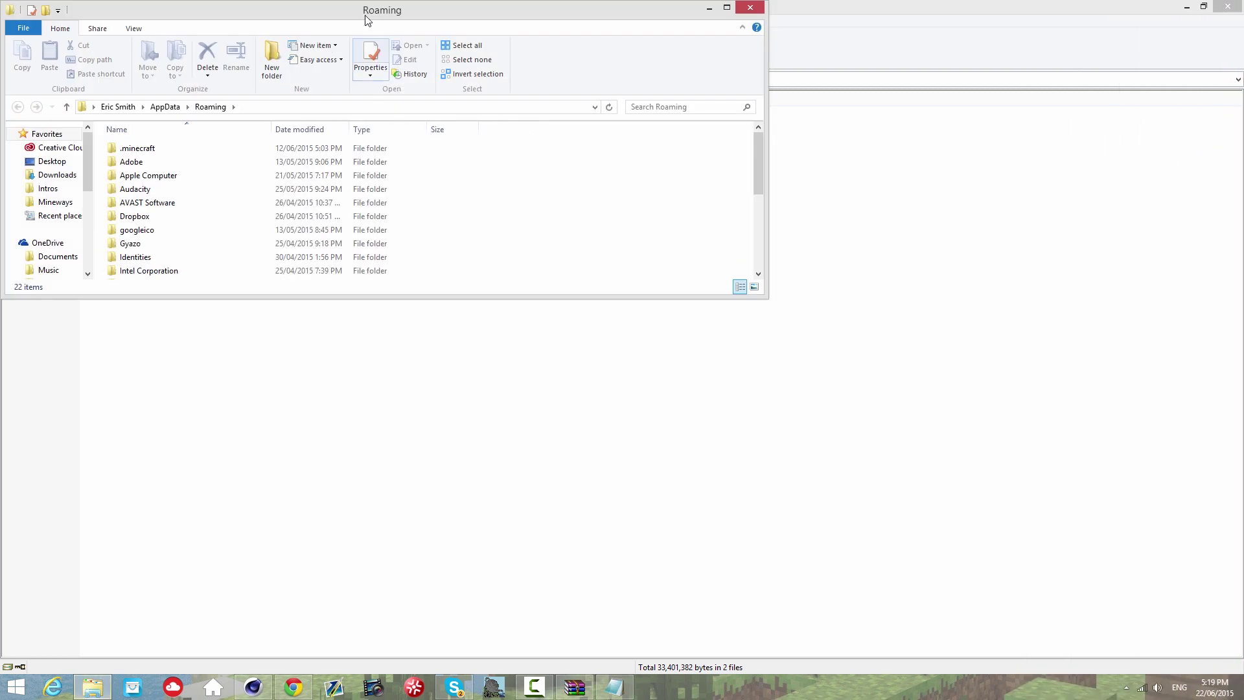
Go through the MAXON folder and its CINEMA 4D R16 folder to the browser folder inside library
{"action": "scroll", "coordinate": [756, 174], "scroll_direction": "down", "scroll_amount": 3}
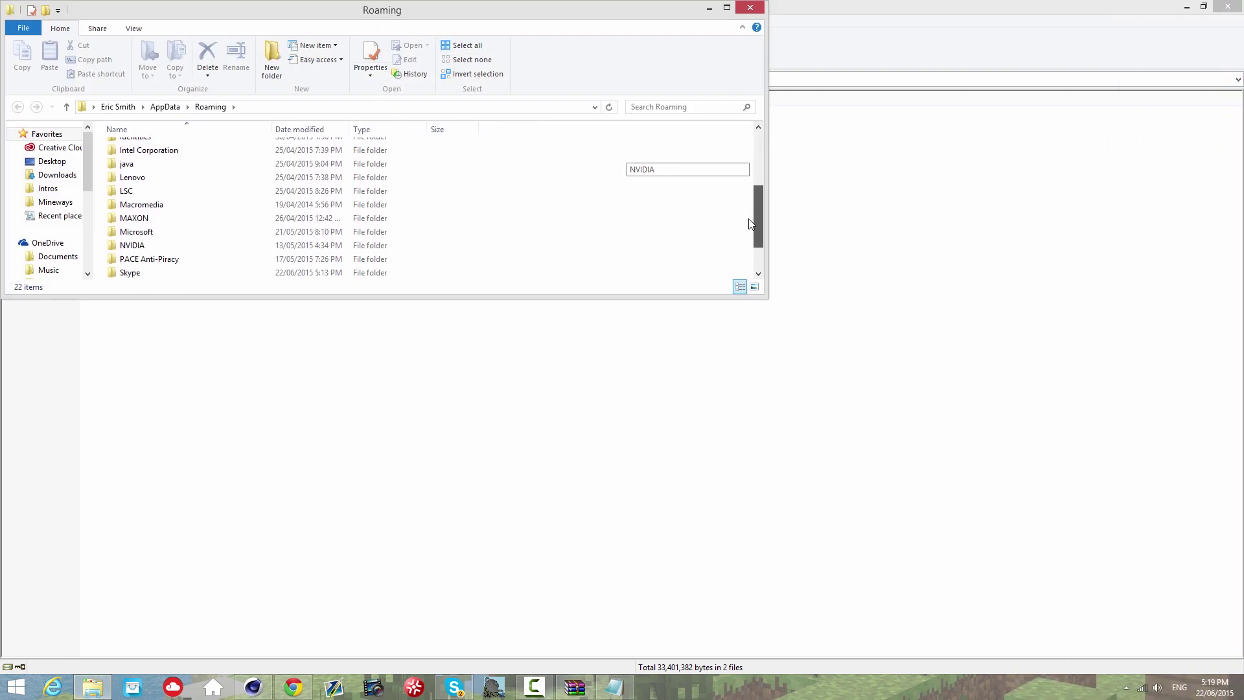
{"action": "left_click", "coordinate": [243, 214]}
{"action": "double_click", "coordinate": [243, 219]}
{"action": "left_click_drag", "start_coordinate": [367, 13], "coordinate": [614, 63]}
{"action": "left_click_drag", "start_coordinate": [439, 228], "coordinate": [416, 243]}
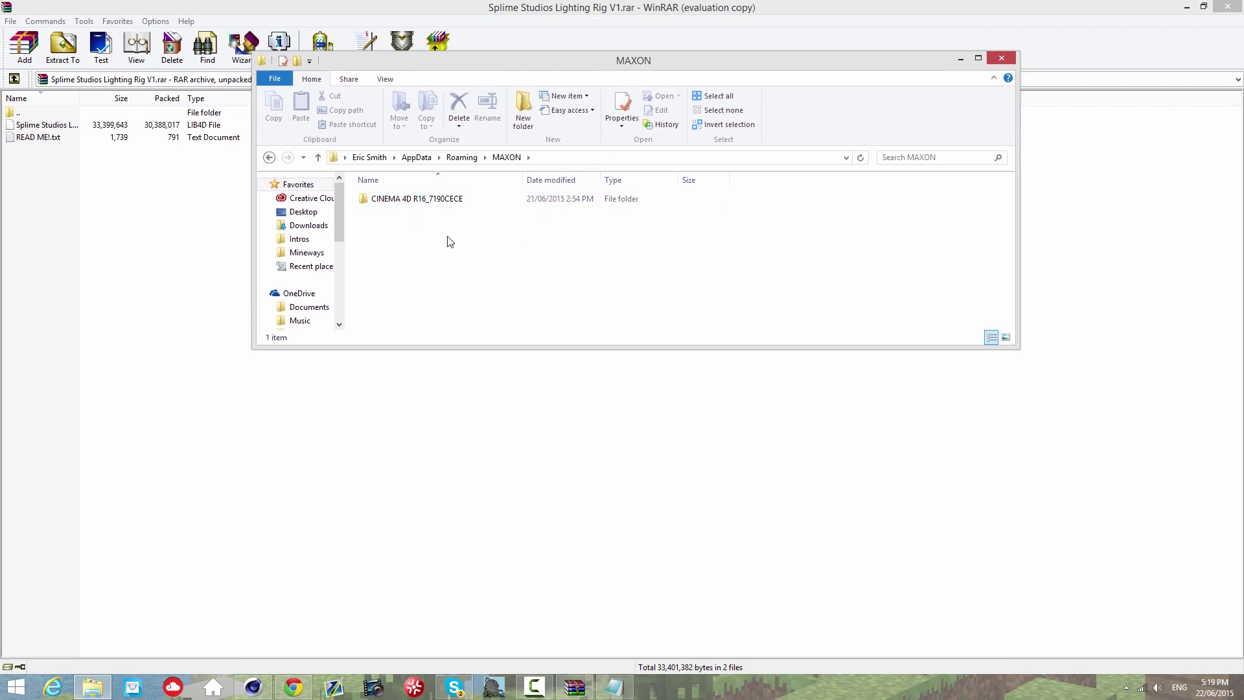
{"action": "left_click_drag", "start_coordinate": [503, 67], "coordinate": [527, 104]}
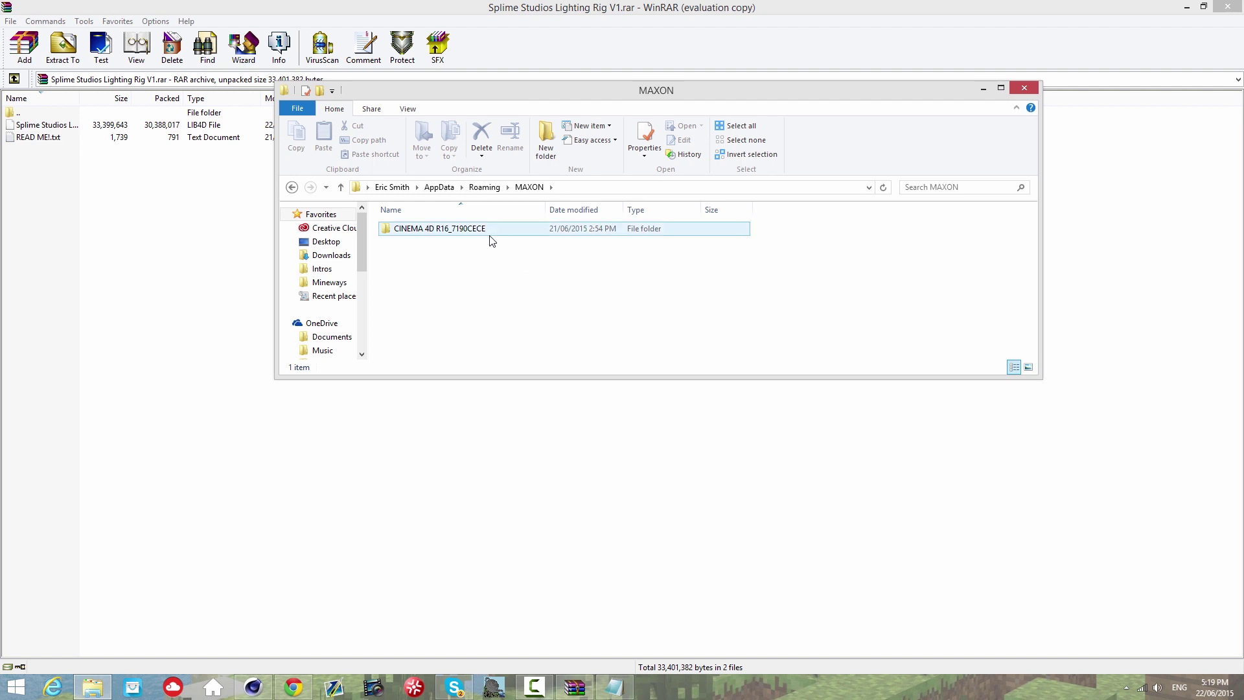
{"action": "double_click", "coordinate": [431, 230]}
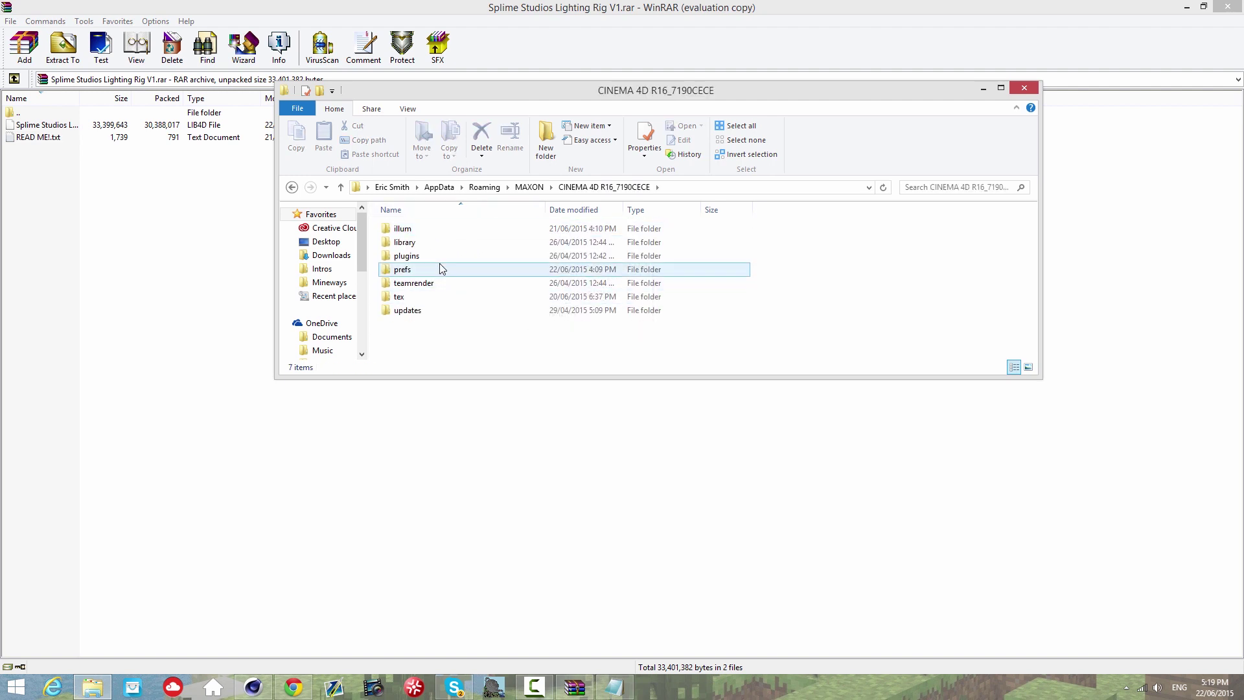
{"action": "double_click", "coordinate": [431, 243]}
{"action": "double_click", "coordinate": [439, 235]}
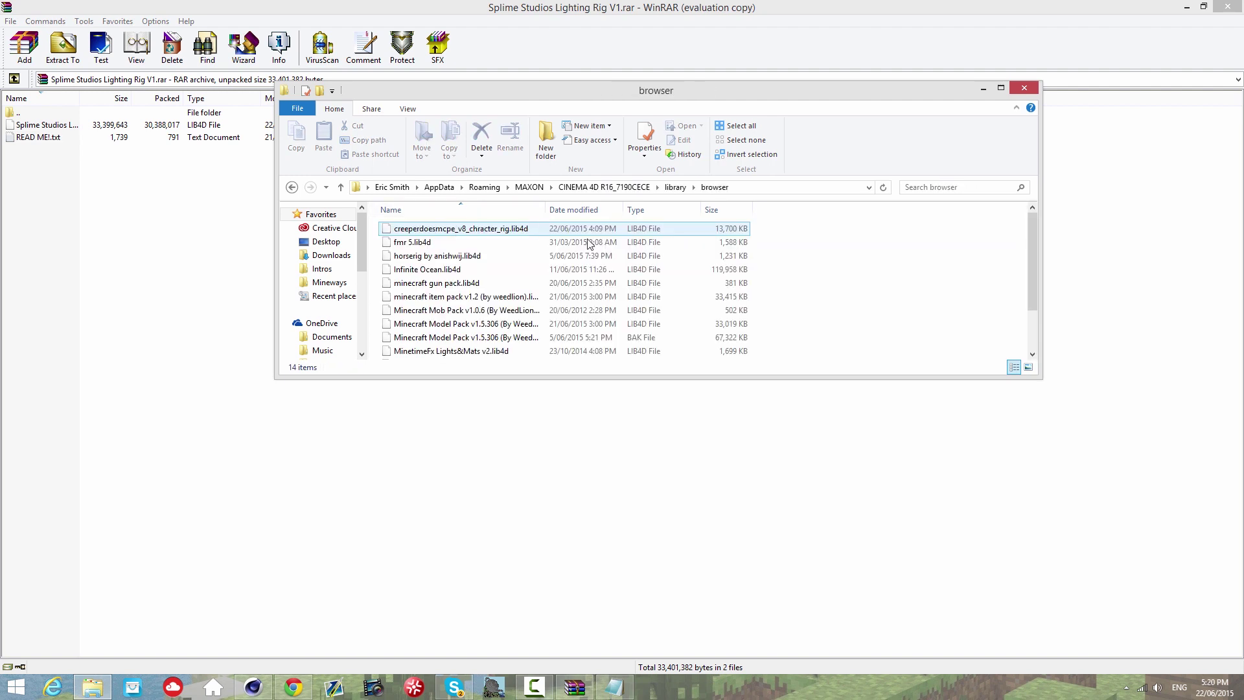
Locate and select Splime Studios Lightroom V1.lib4d in the browser folder, keeping the archive's file list uncovered
{"action": "mouse_move", "coordinate": [1033, 226]}
{"action": "left_mouse_down"}
{"action": "mouse_move", "coordinate": [1032, 251]}
{"action": "mouse_move", "coordinate": [1054, 210]}
{"action": "mouse_move", "coordinate": [1032, 266]}
{"action": "mouse_move", "coordinate": [1042, 220]}
{"action": "left_mouse_up"}
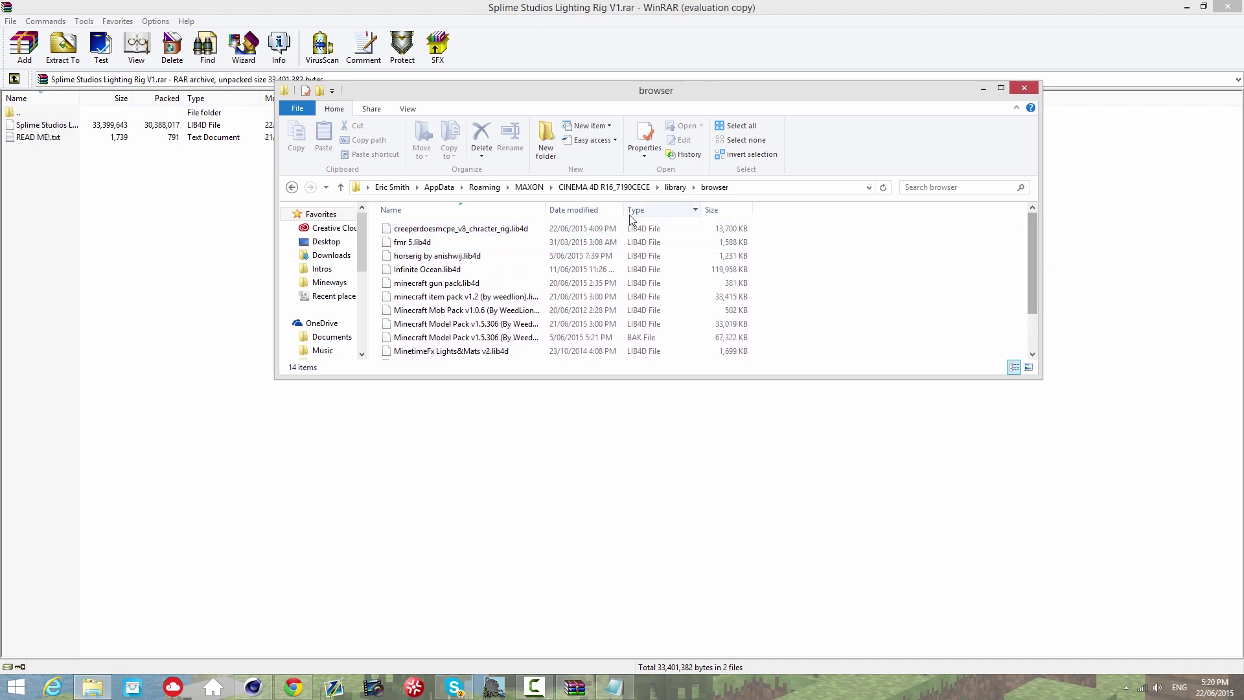
{"action": "left_click", "coordinate": [462, 232]}
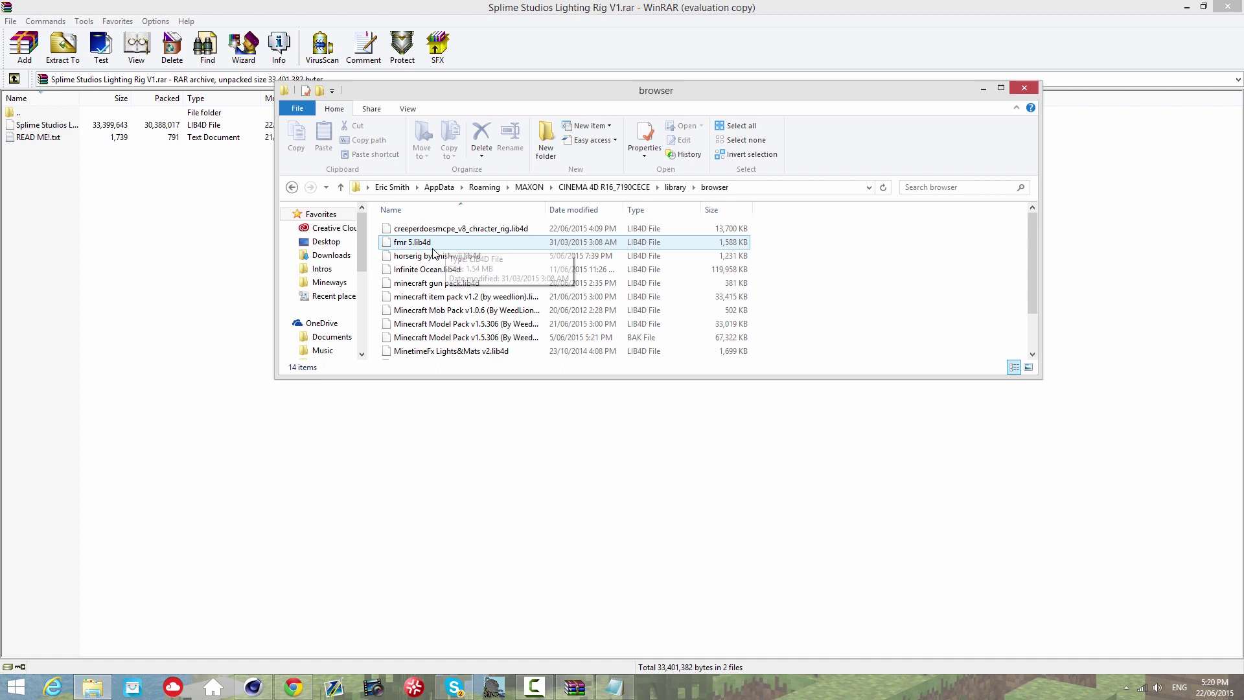
{"action": "left_click_drag", "start_coordinate": [1029, 249], "coordinate": [1030, 301]}
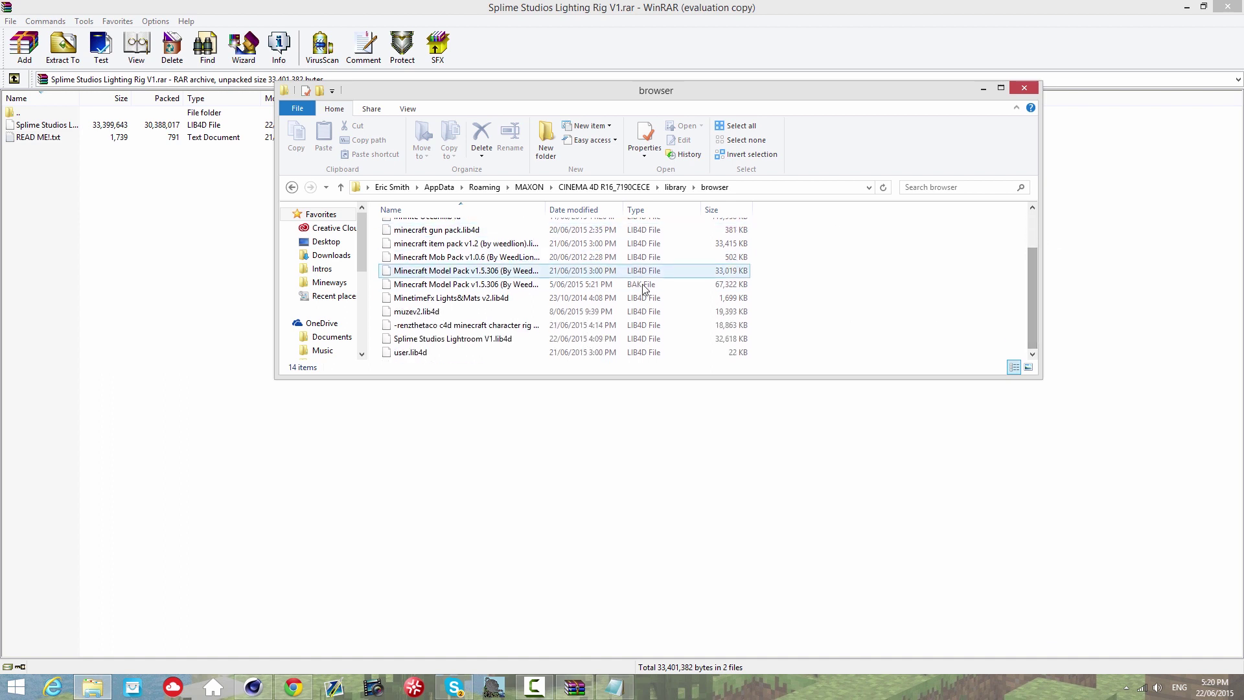
{"action": "left_click", "coordinate": [519, 257]}
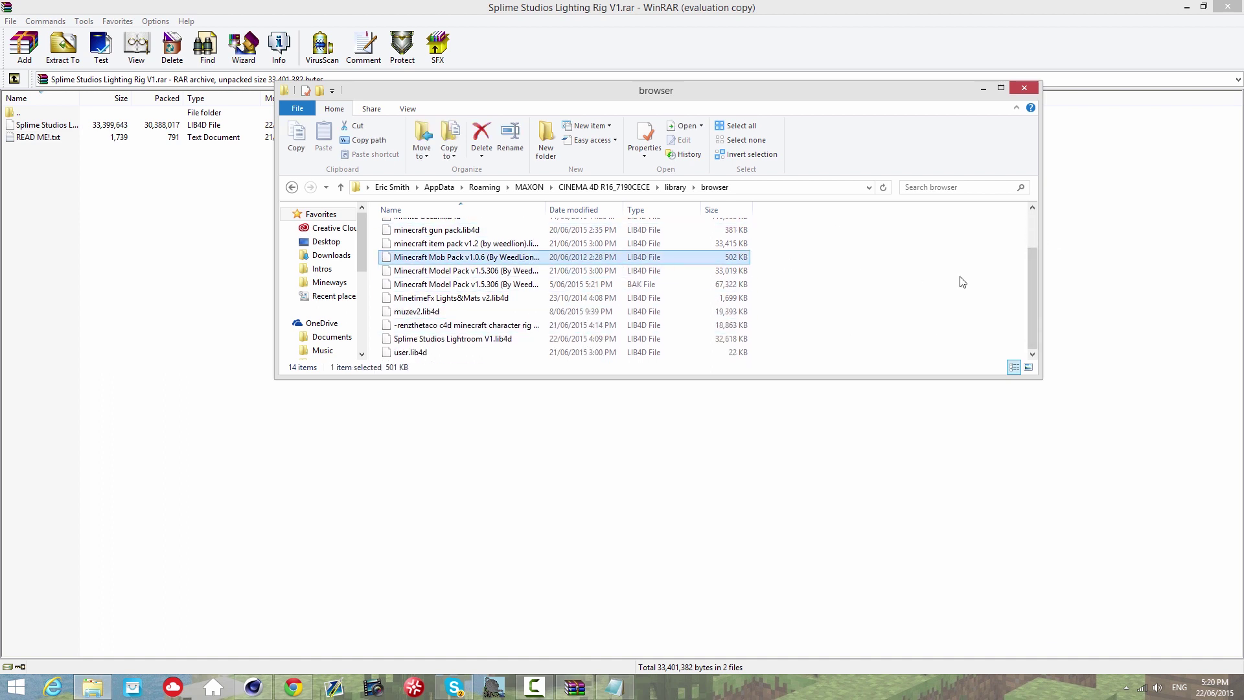
{"action": "left_click", "coordinate": [1021, 304]}
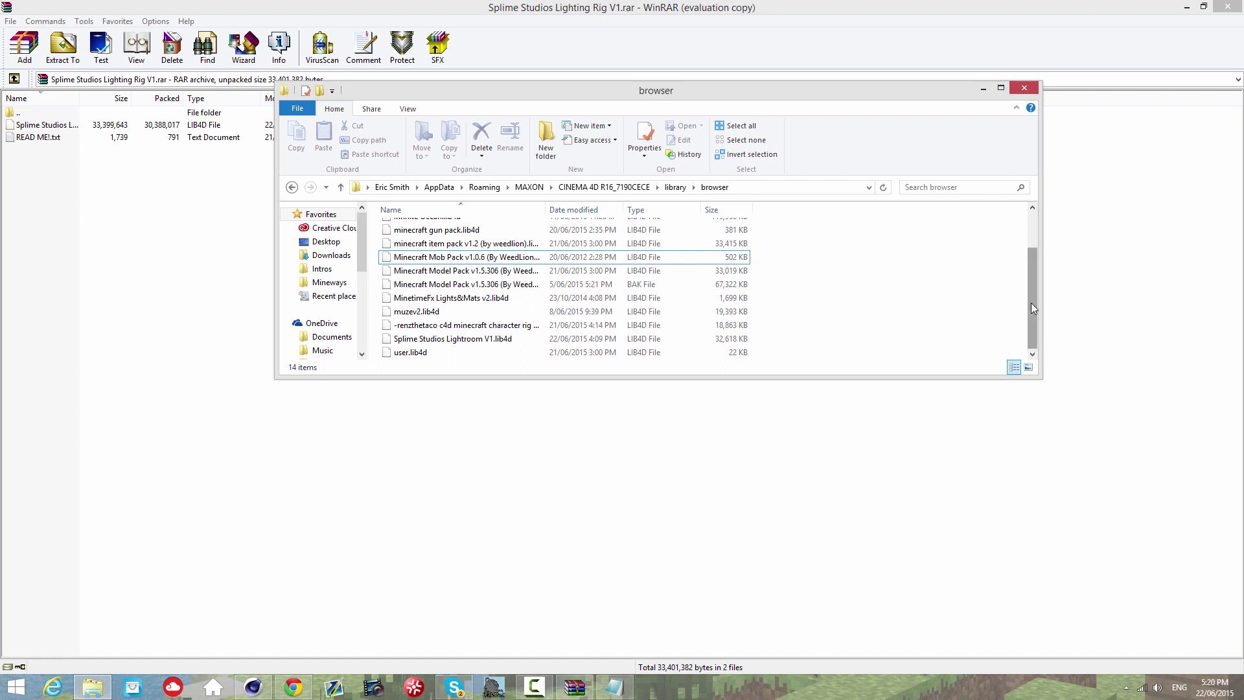
{"action": "left_click", "coordinate": [487, 342]}
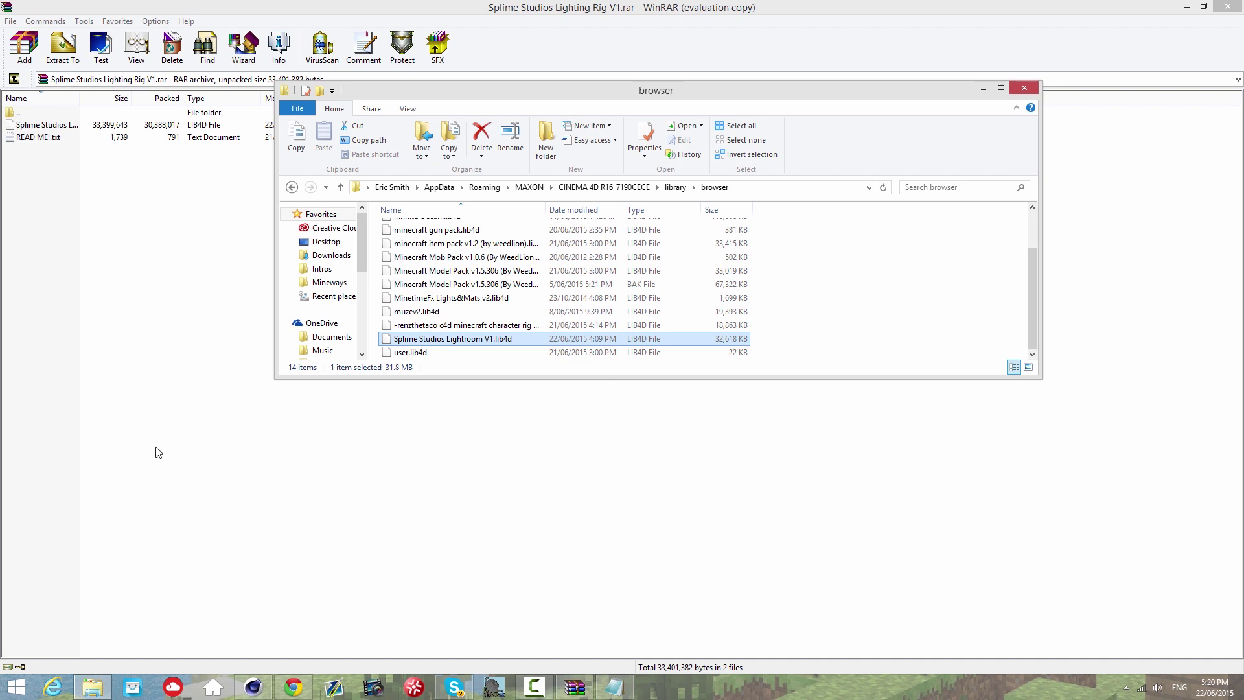
{"action": "left_click_drag", "start_coordinate": [381, 97], "coordinate": [478, 87]}
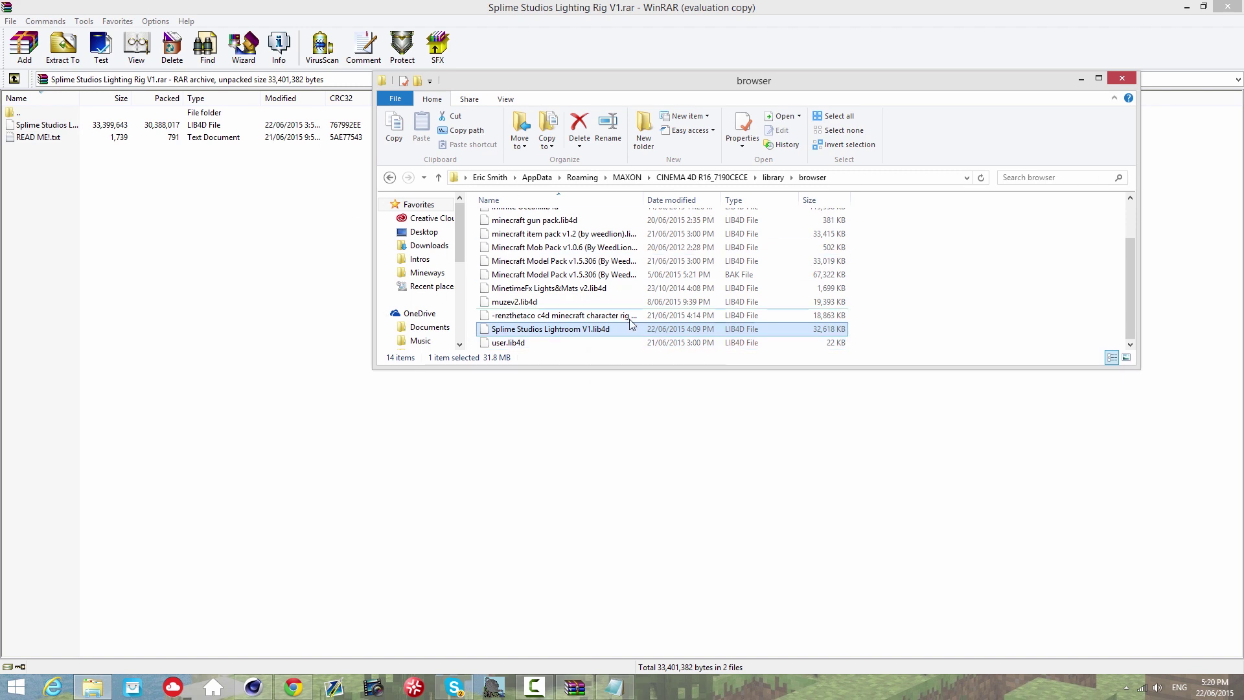
Switch to Cinema 4D and open the Splime Studios folder in the Content Browser's preset library
{"action": "left_click_drag", "start_coordinate": [644, 80], "coordinate": [512, 103]}
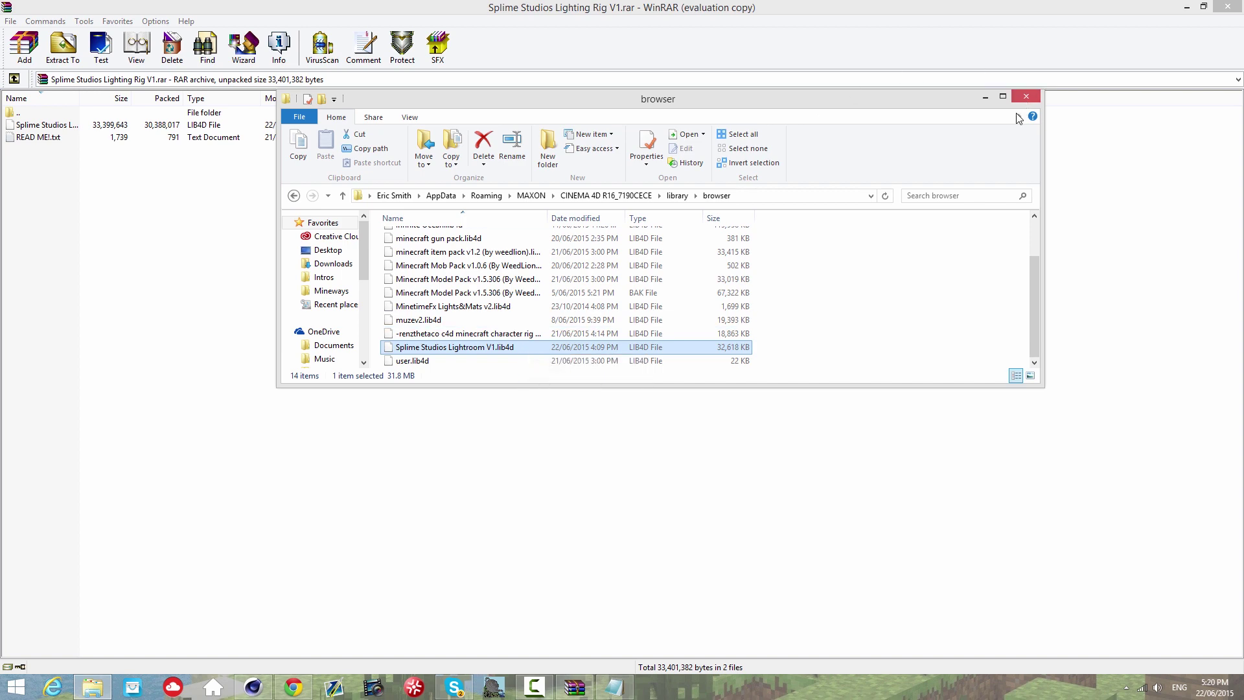
{"action": "left_click", "coordinate": [250, 686]}
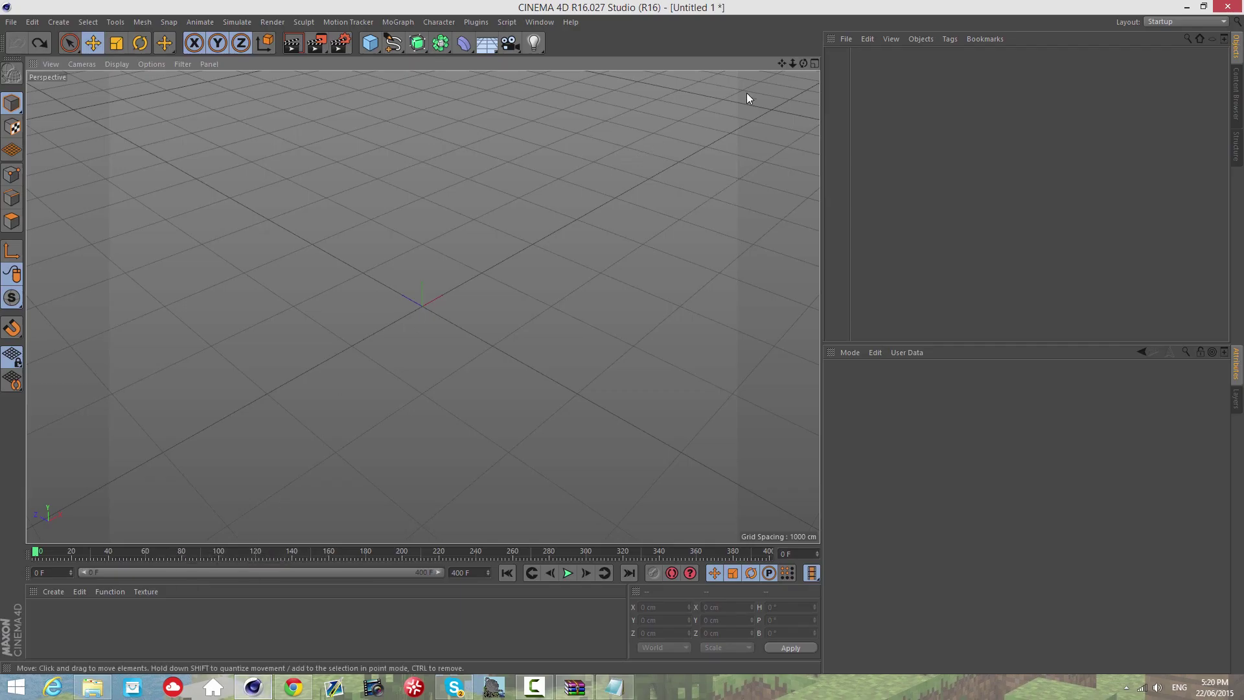
{"action": "mouse_move", "coordinate": [803, 64]}
{"action": "left_mouse_down"}
{"action": "mouse_move", "coordinate": [622, 337]}
{"action": "mouse_move", "coordinate": [801, 64]}
{"action": "left_mouse_up"}
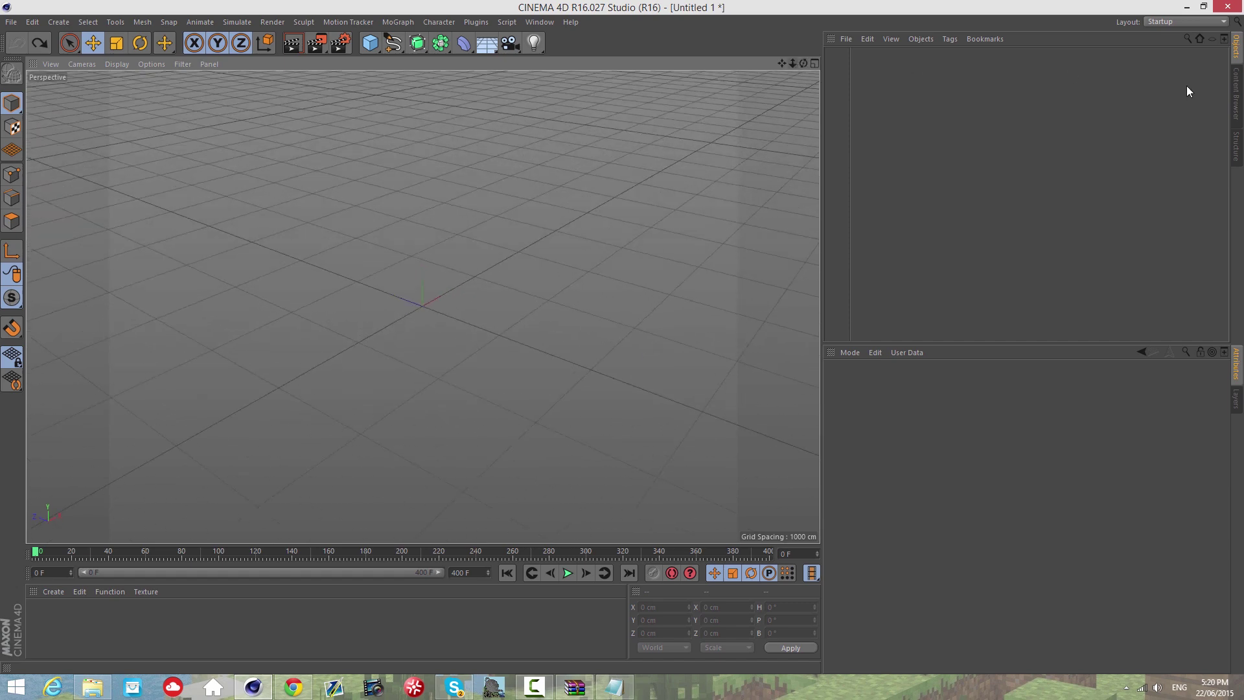
{"action": "left_click", "coordinate": [1237, 93]}
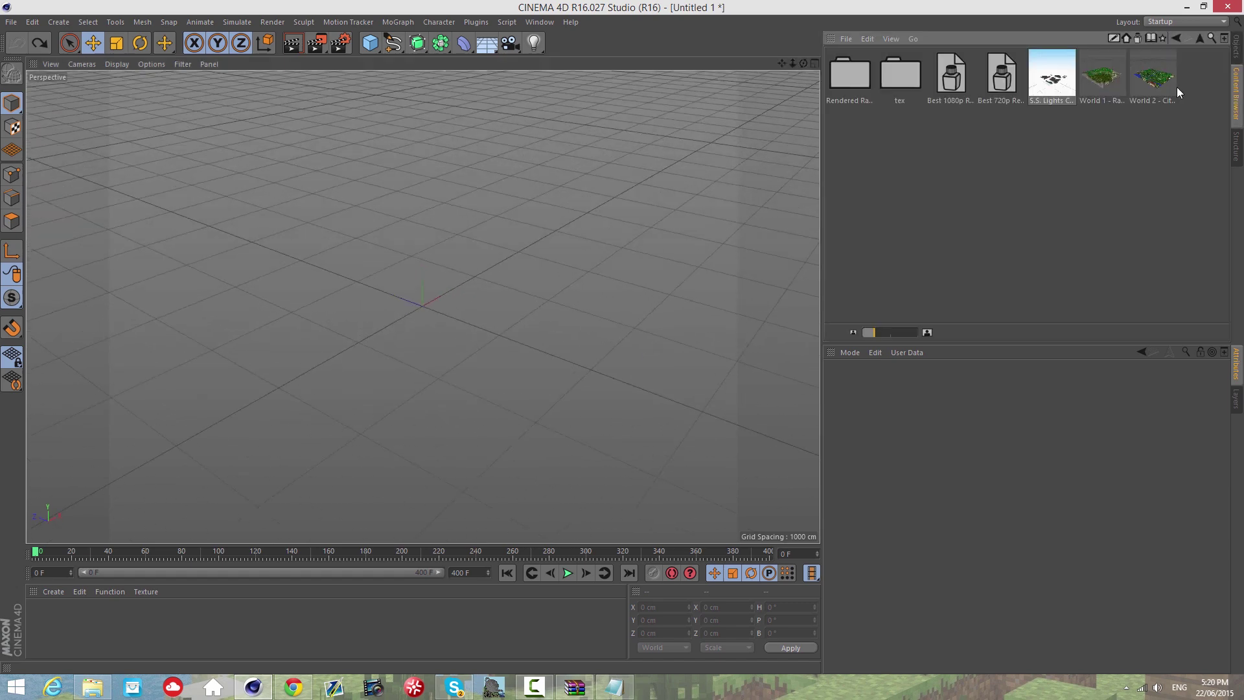
{"action": "left_click", "coordinate": [1177, 38]}
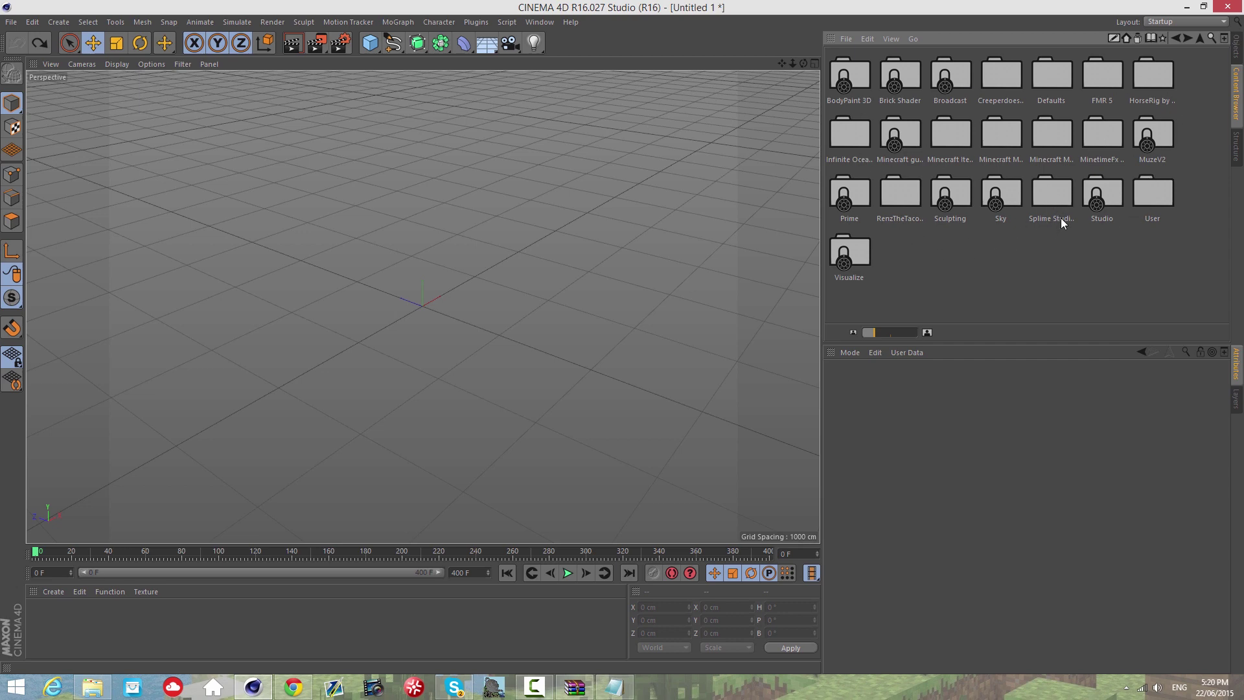
{"action": "left_click", "coordinate": [1061, 184]}
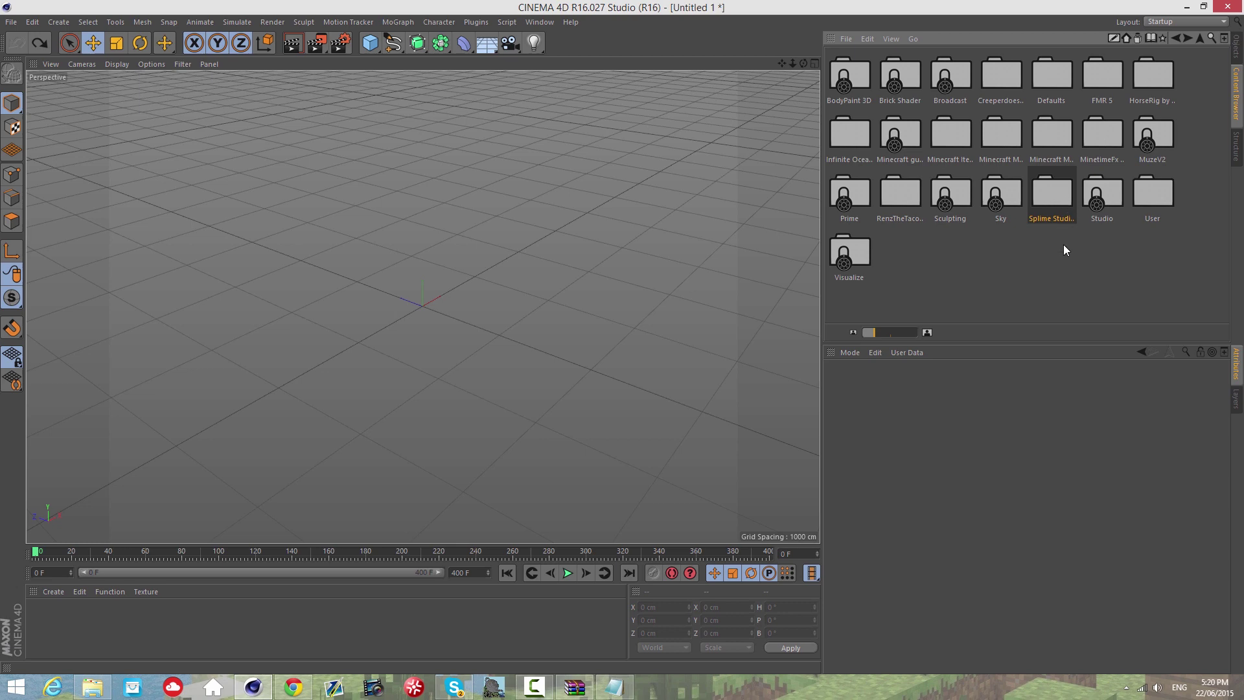
{"action": "double_click", "coordinate": [1055, 190]}
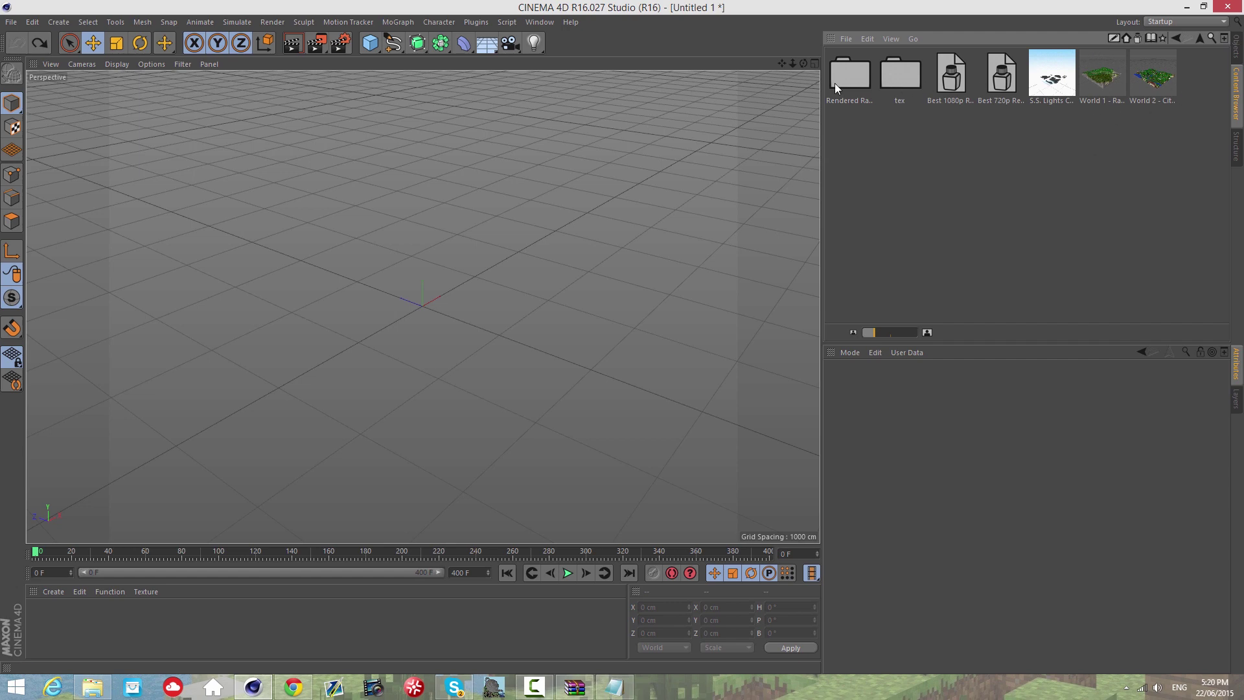
Add the S.S. Lights Controller preset from the Splime Studios folder to the empty scene
{"action": "left_click_drag", "start_coordinate": [805, 64], "coordinate": [622, 336]}
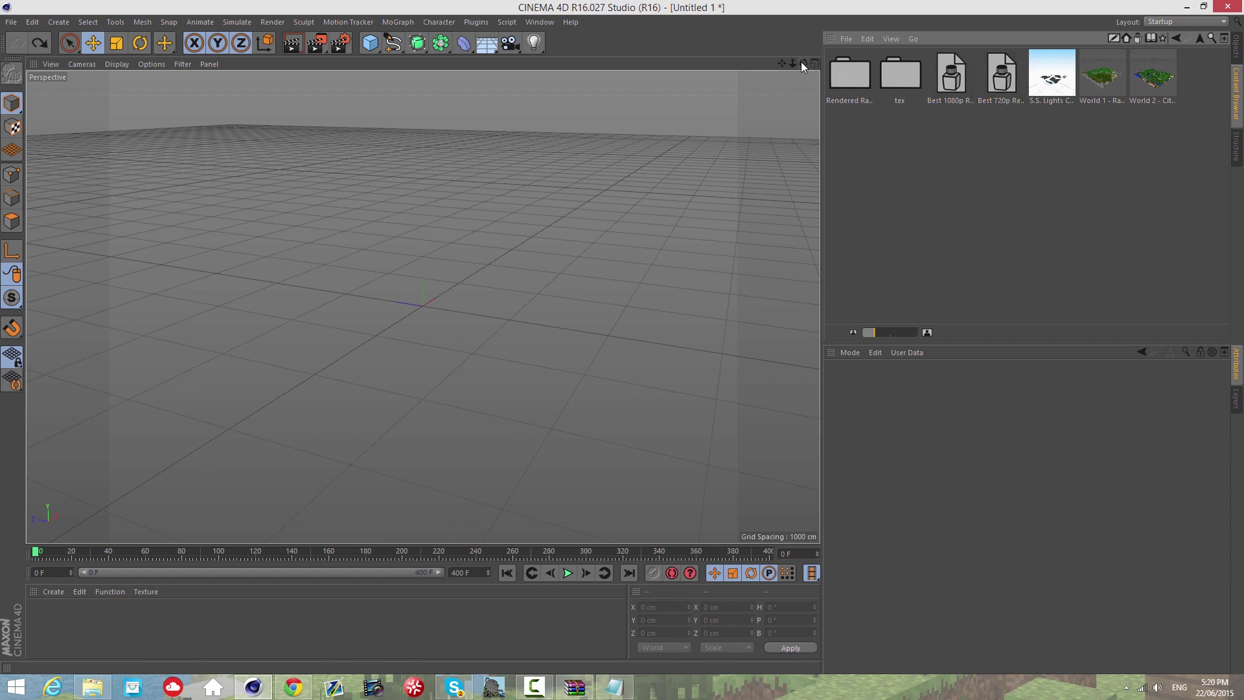
{"action": "left_click_drag", "start_coordinate": [802, 62], "coordinate": [912, 79]}
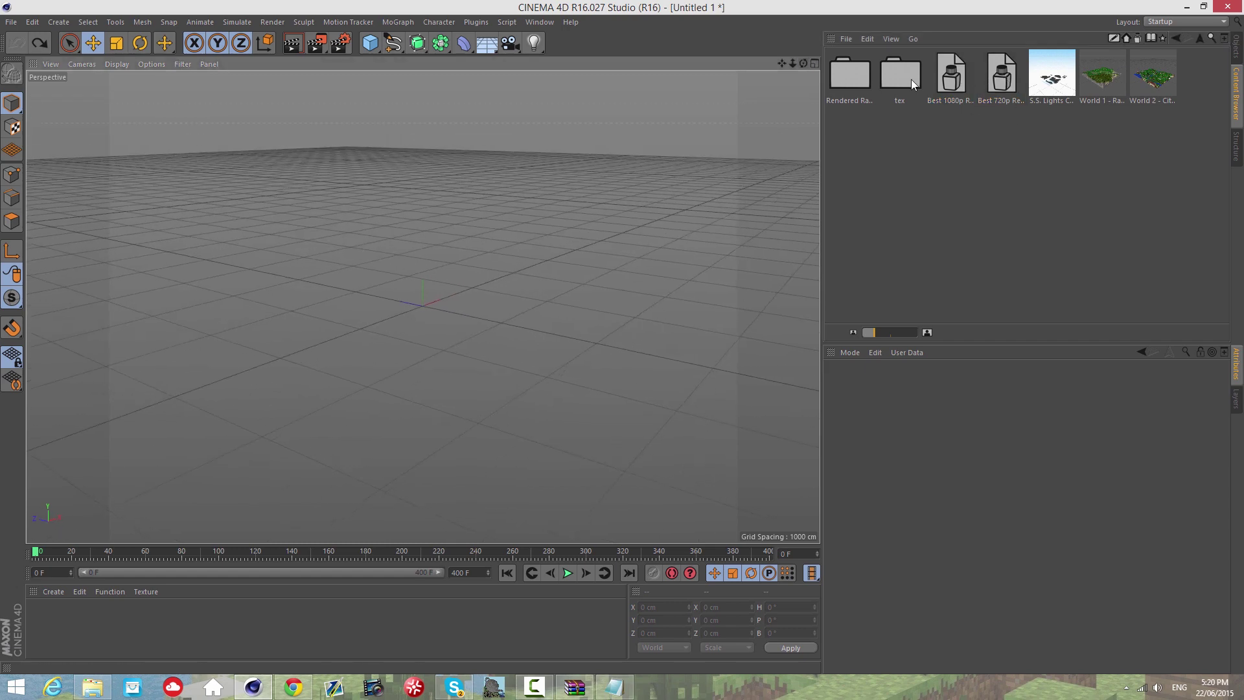
{"action": "left_click", "coordinate": [1003, 71]}
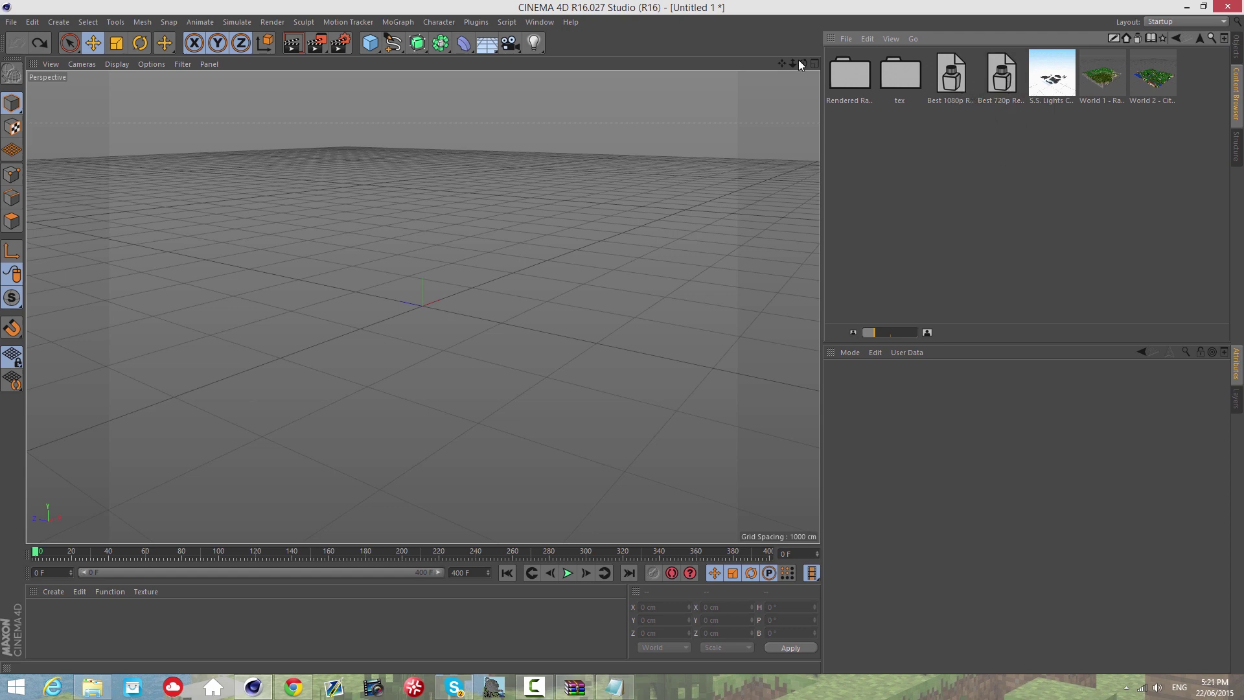
{"action": "left_click_drag", "start_coordinate": [802, 63], "coordinate": [624, 342]}
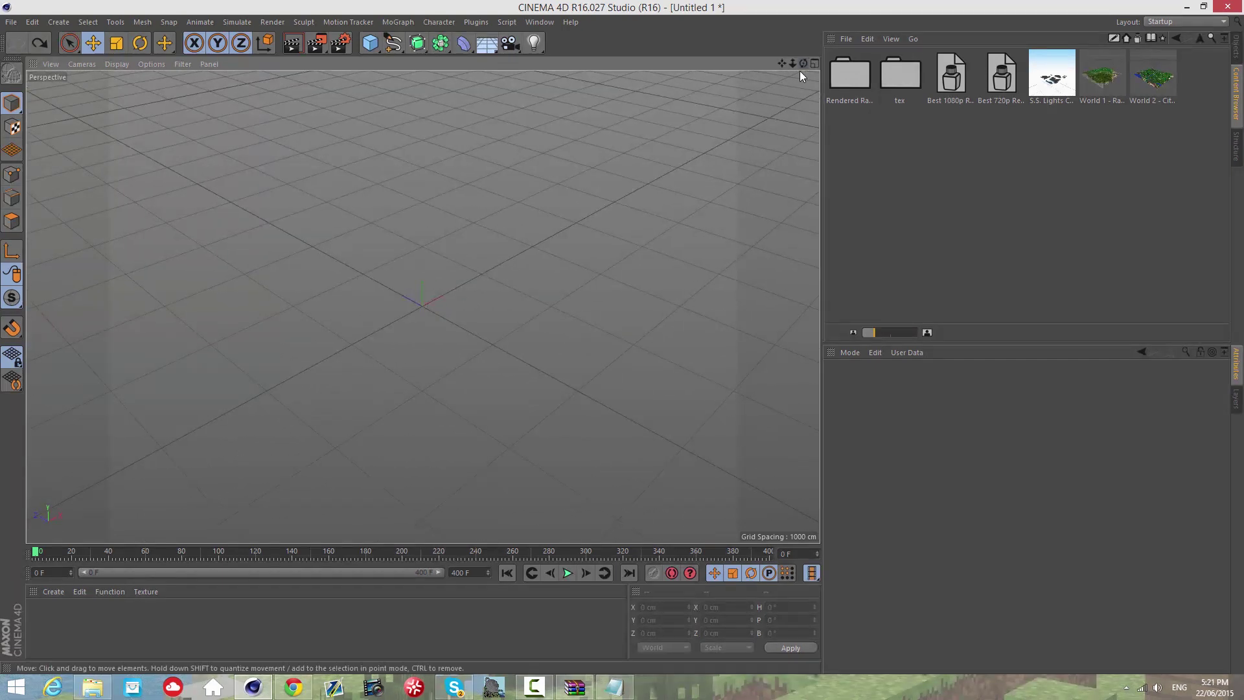
{"action": "left_click_drag", "start_coordinate": [803, 63], "coordinate": [625, 342]}
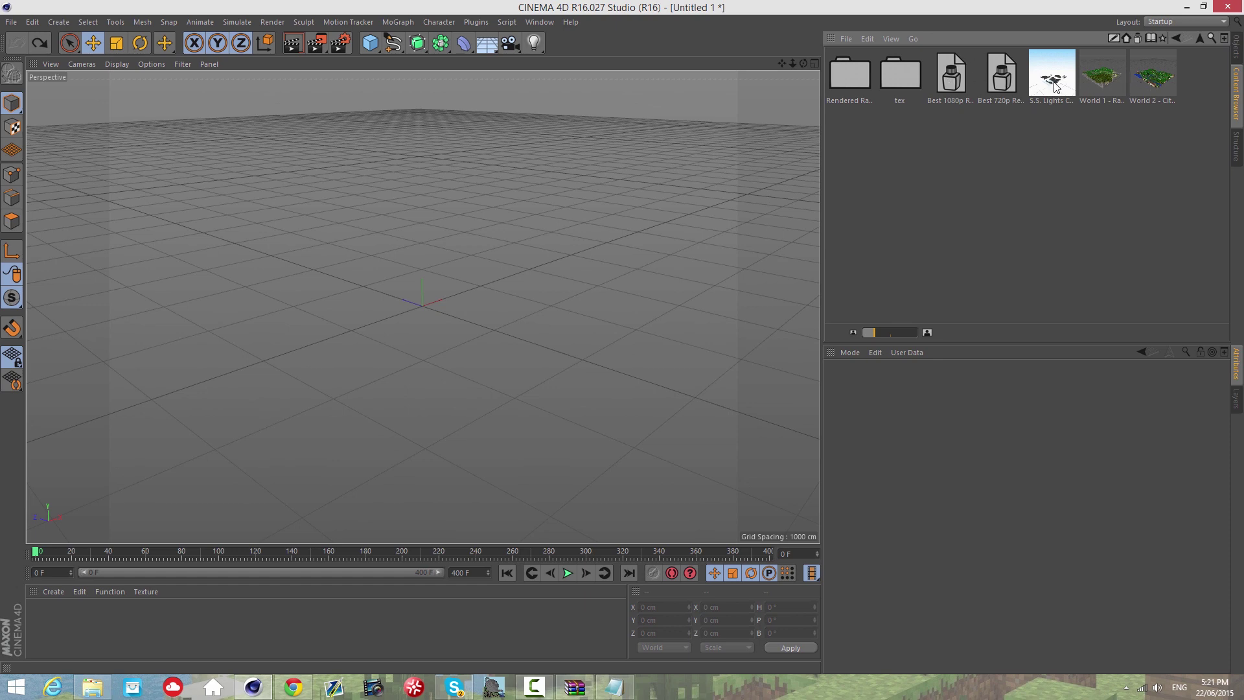
{"action": "left_click_drag", "start_coordinate": [803, 63], "coordinate": [625, 342]}
{"action": "left_click_drag", "start_coordinate": [1066, 77], "coordinate": [607, 101]}
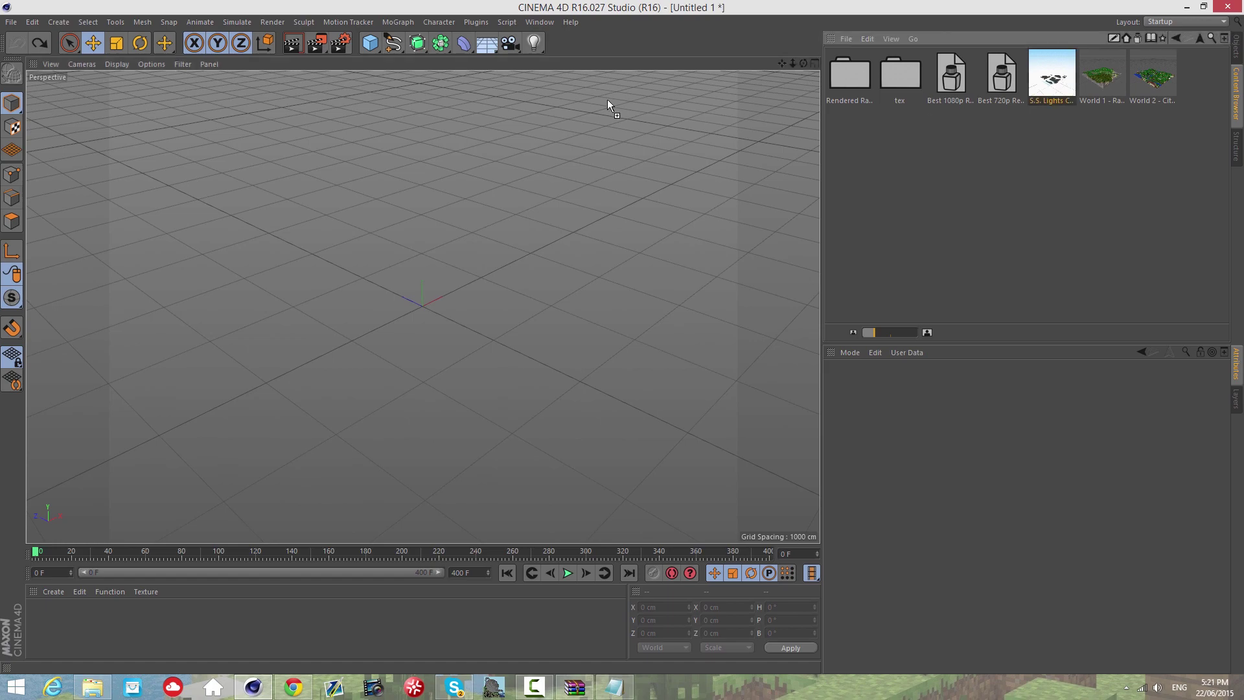
{"action": "left_click_drag", "start_coordinate": [803, 63], "coordinate": [622, 339]}
{"action": "left_click_drag", "start_coordinate": [803, 64], "coordinate": [622, 338]}
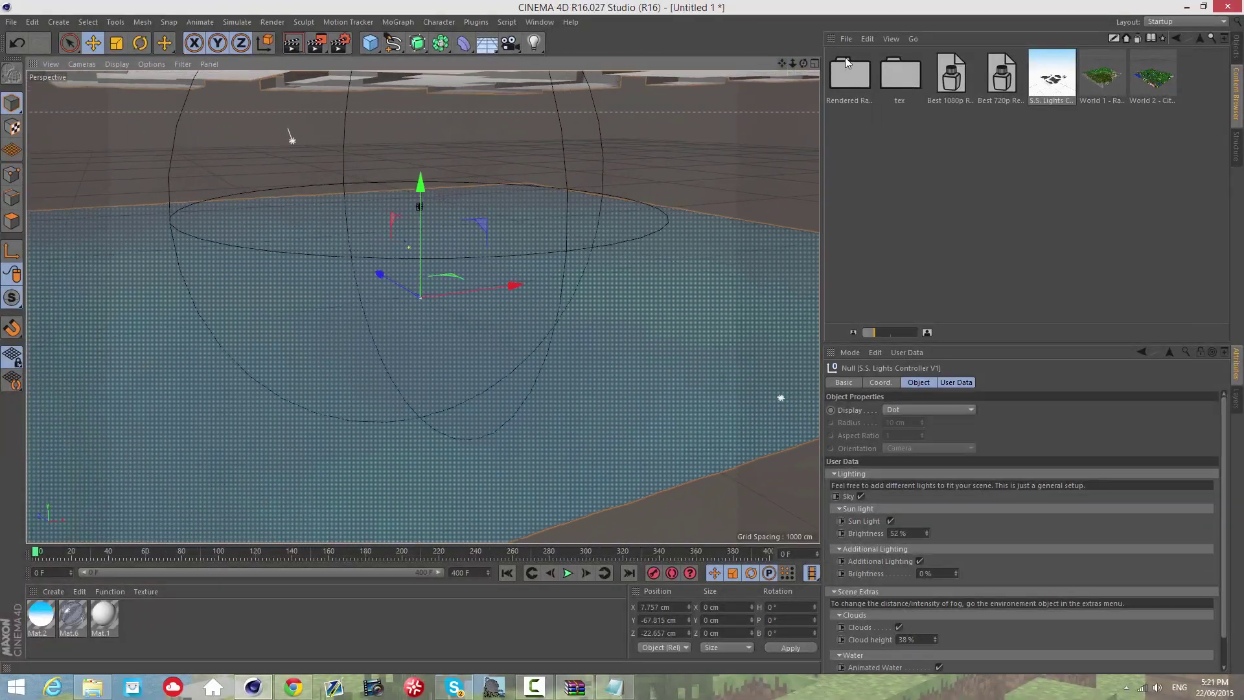
Add the World 1 map to the scene and select the Best 720p render preset in the Content Browser
{"action": "left_click_drag", "start_coordinate": [804, 63], "coordinate": [624, 342]}
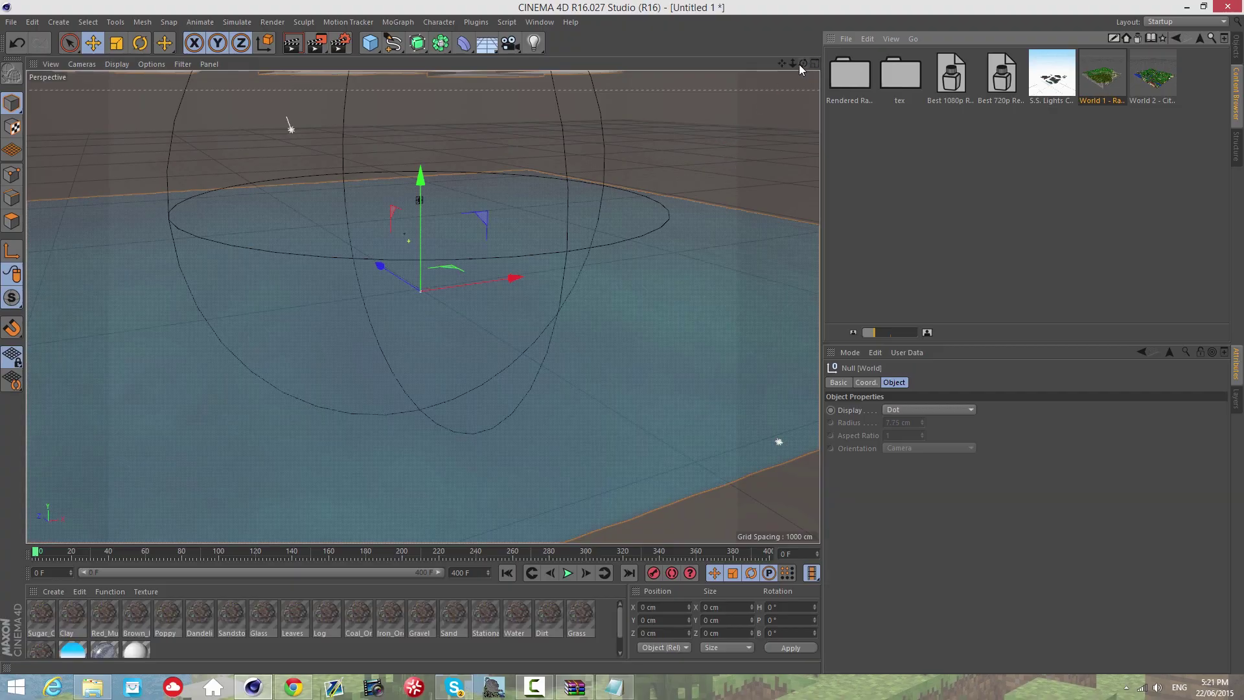
{"action": "left_click_drag", "start_coordinate": [800, 63], "coordinate": [622, 337]}
{"action": "left_click_drag", "start_coordinate": [803, 63], "coordinate": [624, 343]}
{"action": "mouse_move", "coordinate": [805, 64]}
{"action": "left_mouse_down"}
{"action": "mouse_move", "coordinate": [621, 346]}
{"action": "mouse_move", "coordinate": [793, 63]}
{"action": "left_mouse_up"}
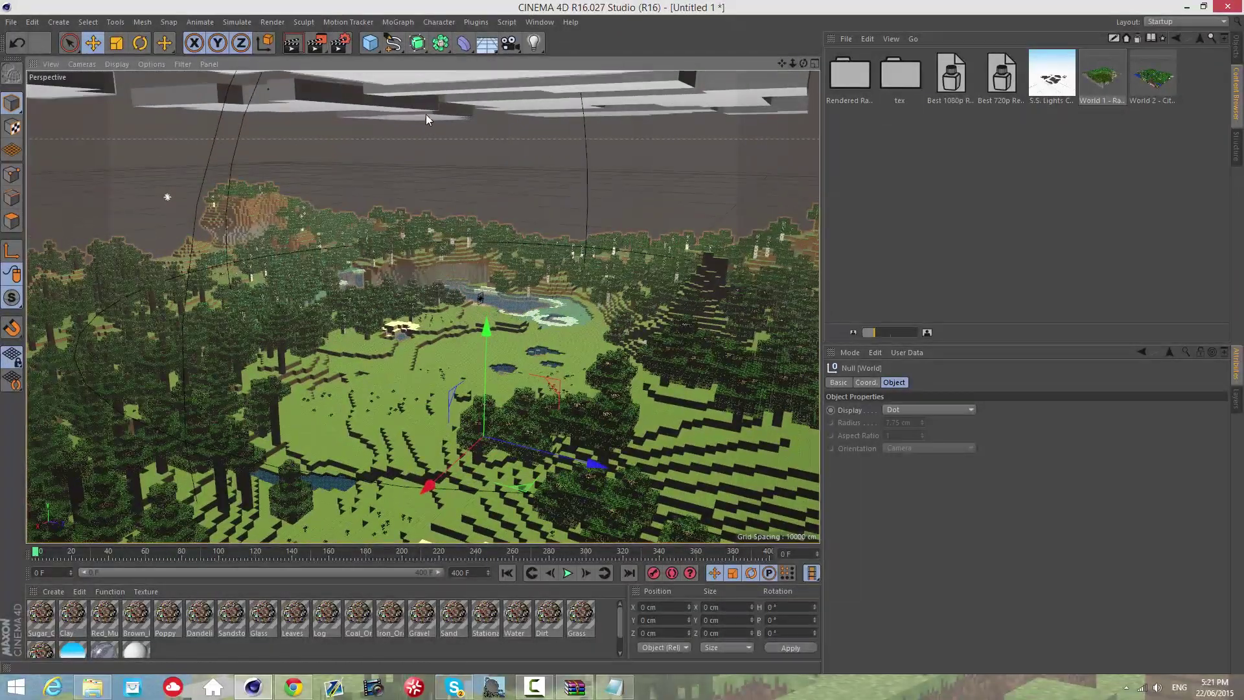
{"action": "left_click_drag", "start_coordinate": [623, 343], "coordinate": [625, 342]}
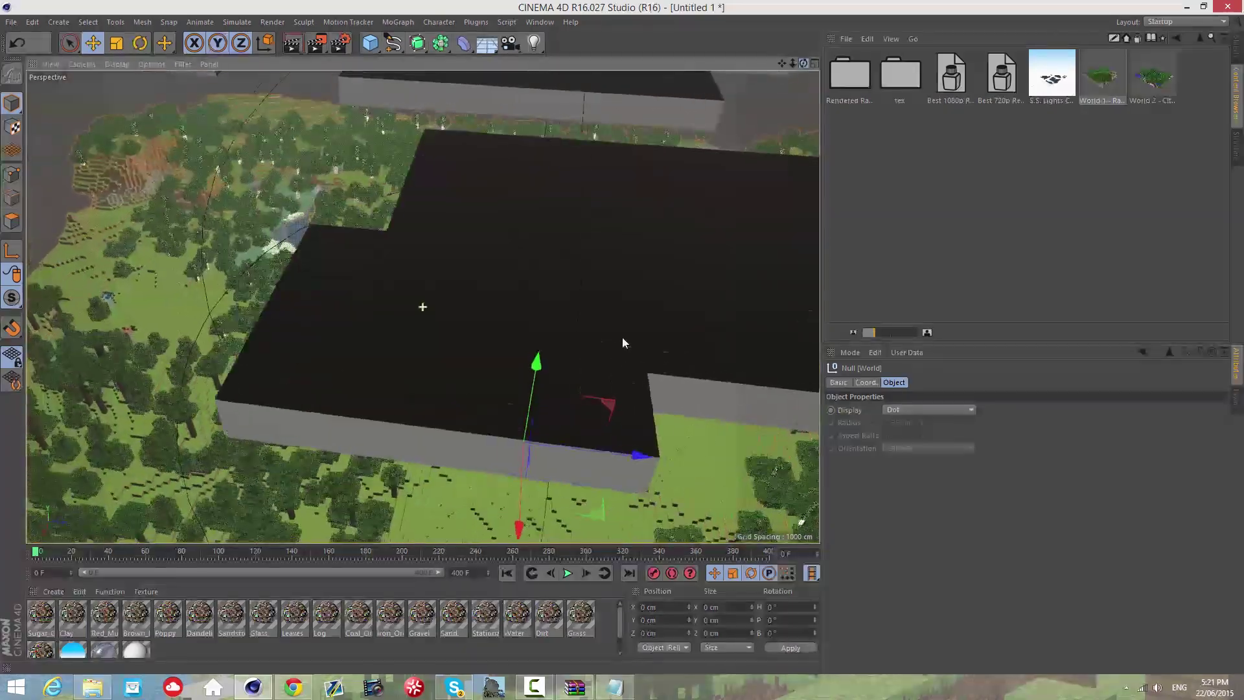
{"action": "mouse_move", "coordinate": [783, 63]}
{"action": "left_mouse_down"}
{"action": "mouse_move", "coordinate": [621, 344]}
{"action": "mouse_move", "coordinate": [798, 63]}
{"action": "left_mouse_up"}
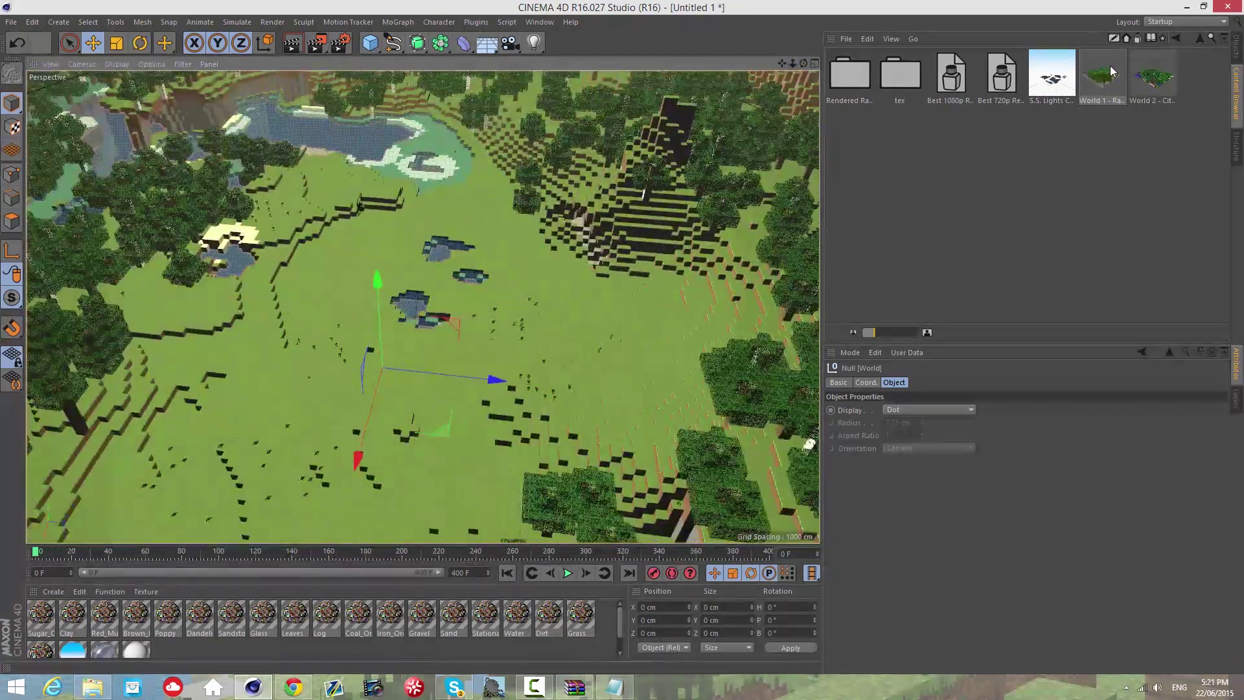
{"action": "left_click", "coordinate": [1006, 83]}
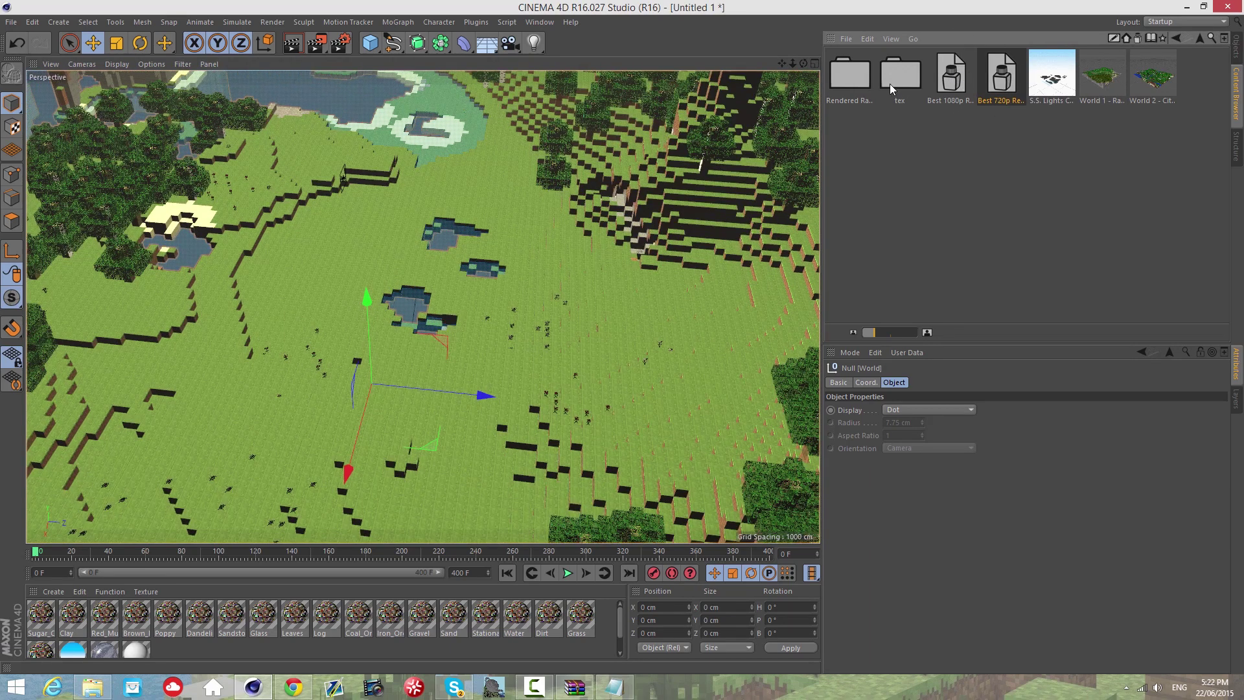
Check the child groups of S.S. Lights Controller V1 in the object list and select the controller to show its user data
{"action": "left_click", "coordinate": [1238, 51]}
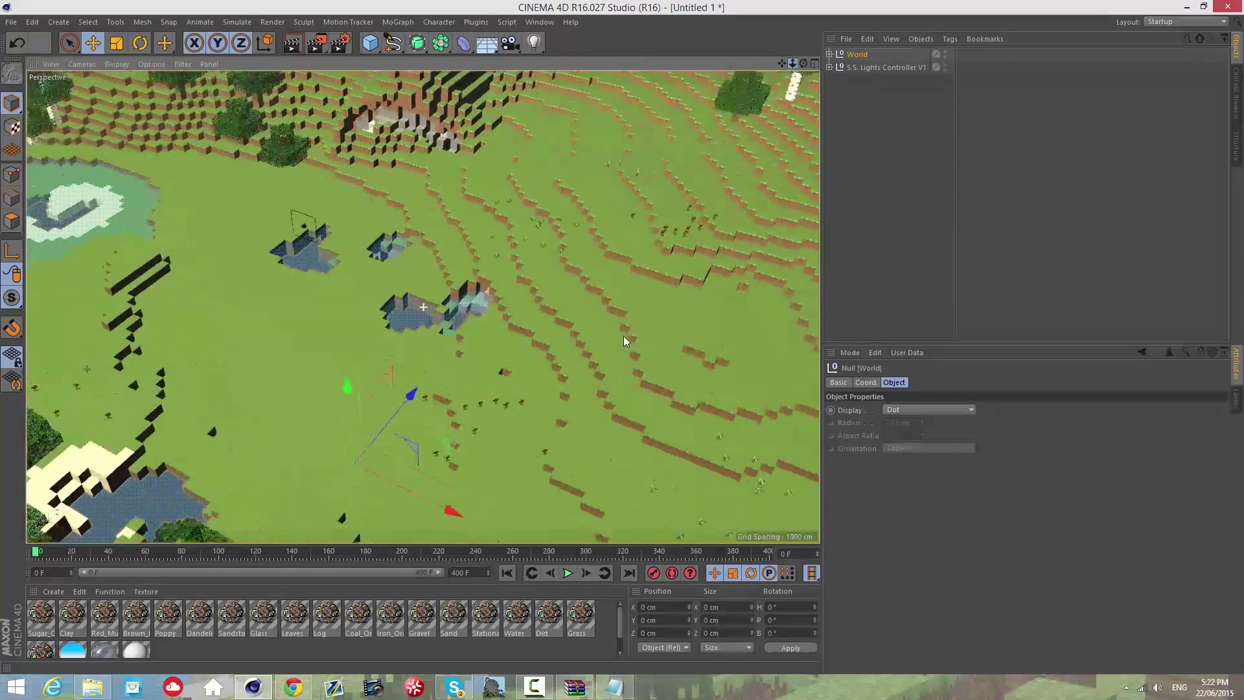
{"action": "left_click_drag", "start_coordinate": [624, 337], "coordinate": [624, 336]}
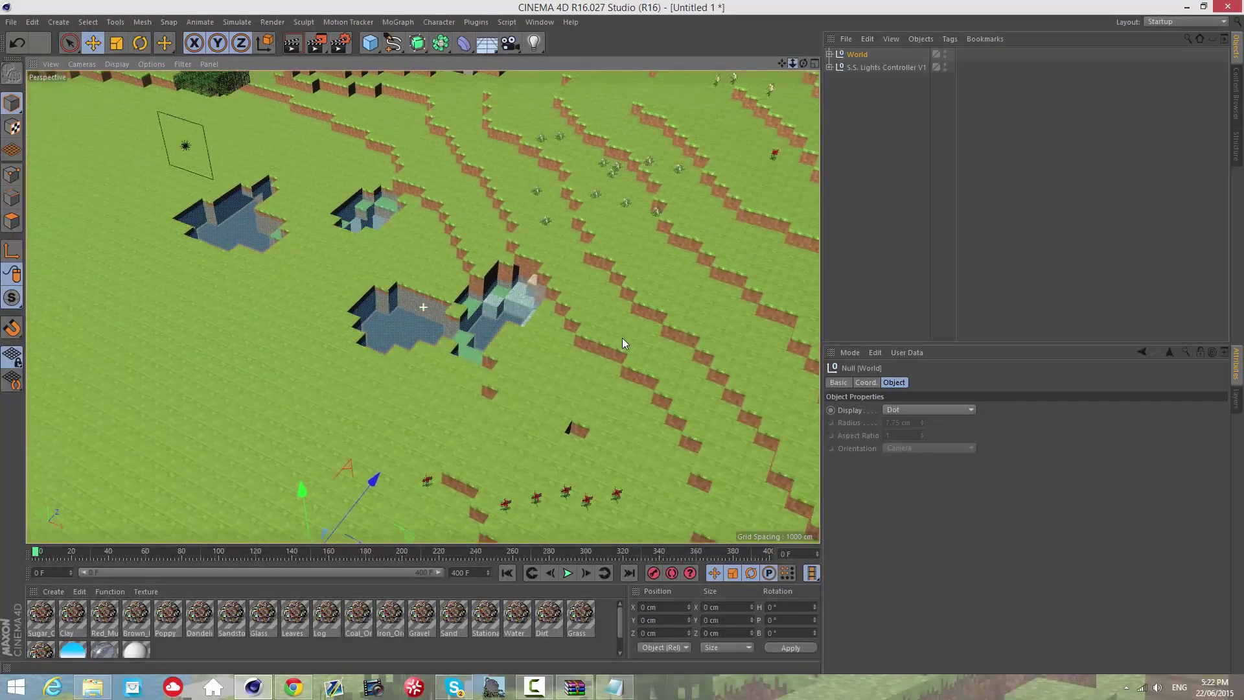
{"action": "mouse_move", "coordinate": [803, 64]}
{"action": "left_mouse_down"}
{"action": "mouse_move", "coordinate": [623, 339]}
{"action": "mouse_move", "coordinate": [813, 58]}
{"action": "mouse_move", "coordinate": [624, 339]}
{"action": "mouse_move", "coordinate": [804, 63]}
{"action": "left_mouse_up"}
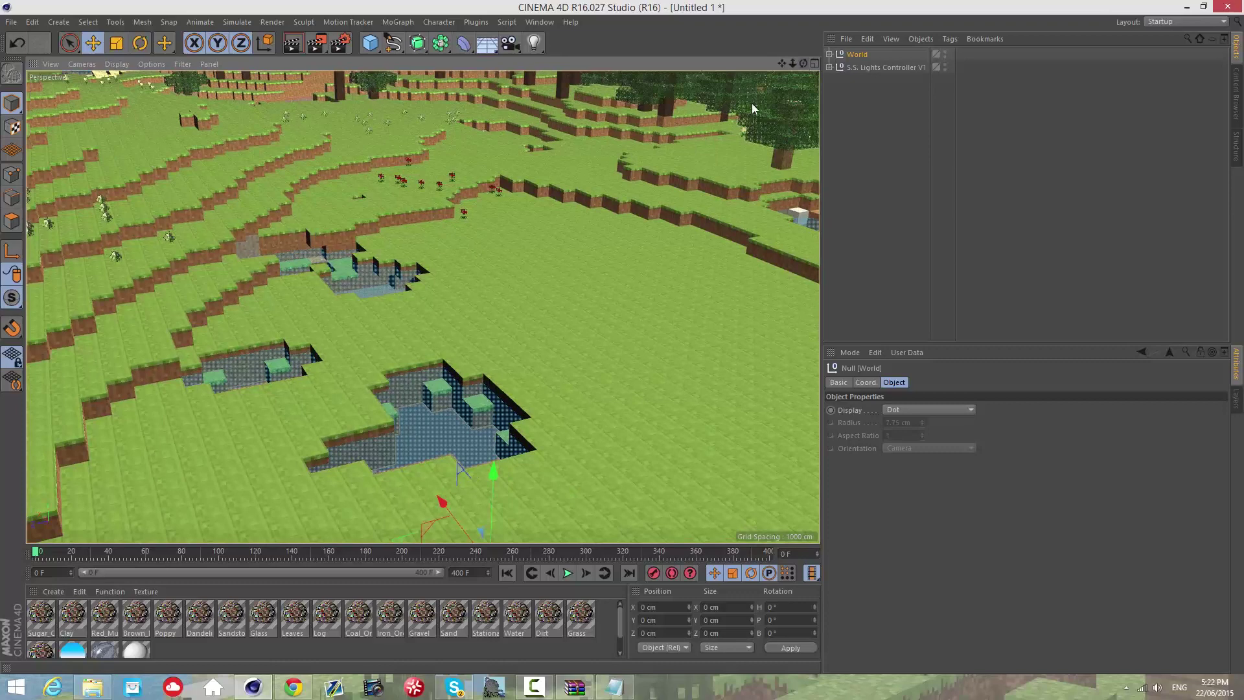
{"action": "left_click", "coordinate": [830, 67]}
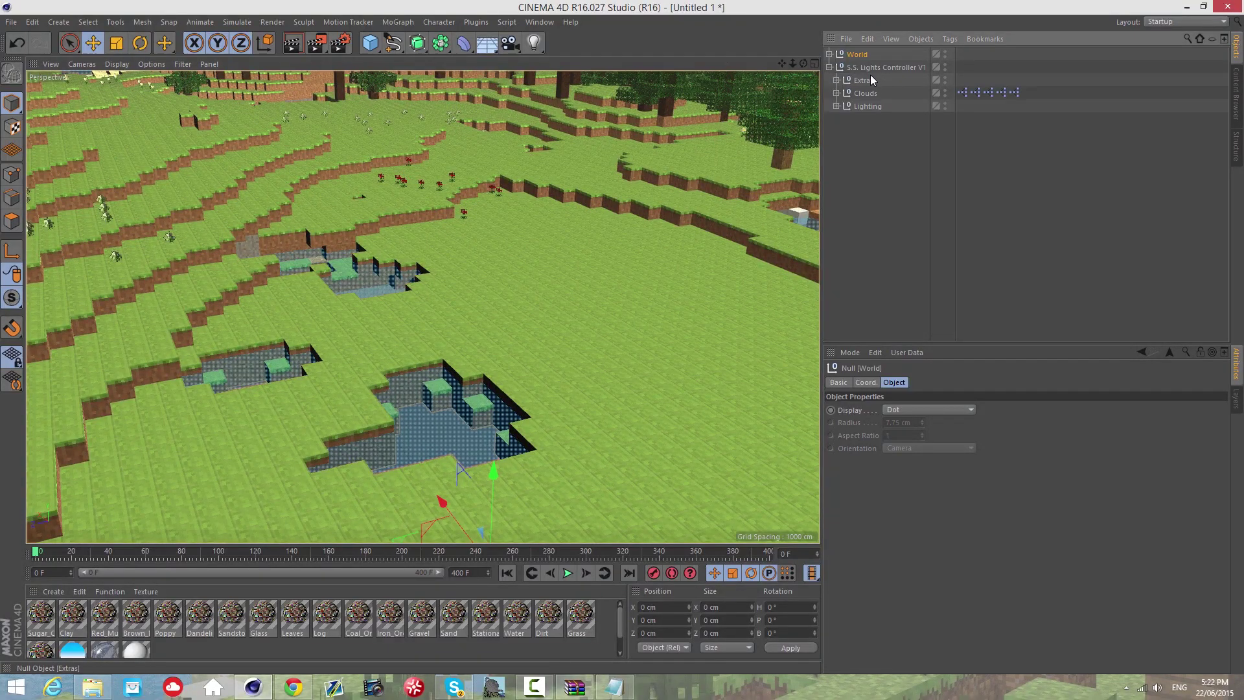
{"action": "left_click", "coordinate": [837, 67]}
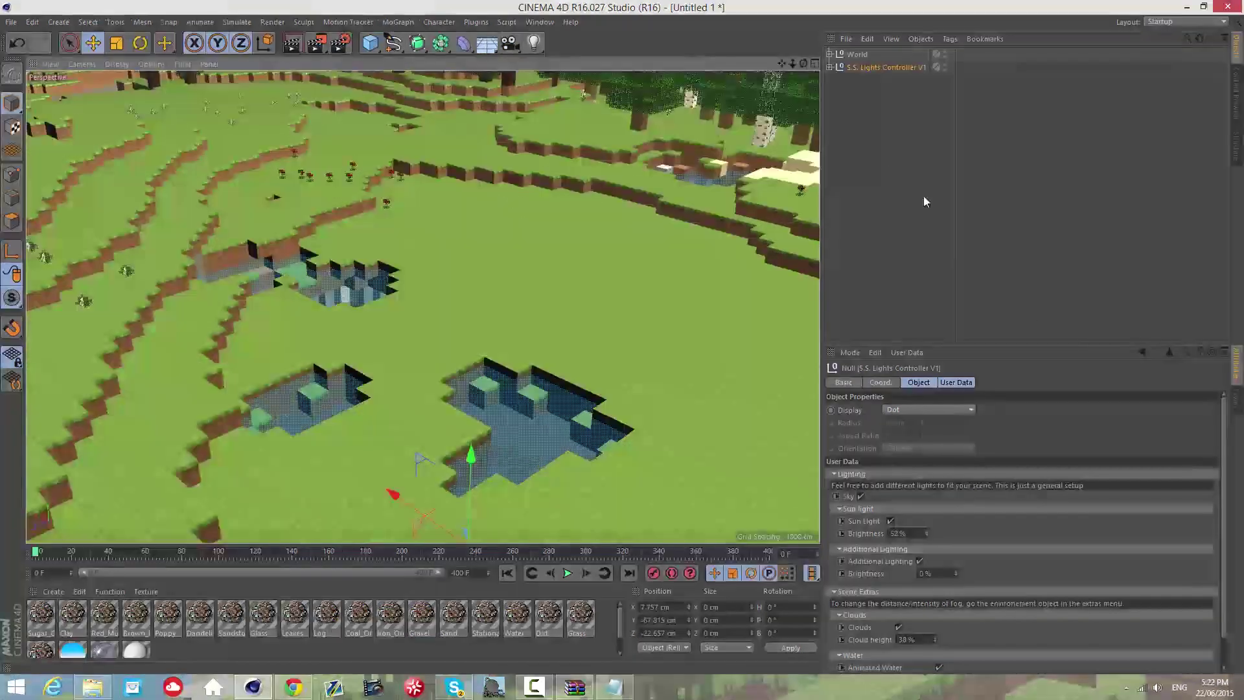
{"action": "scroll", "coordinate": [1225, 433], "scroll_direction": "down", "scroll_amount": 2}
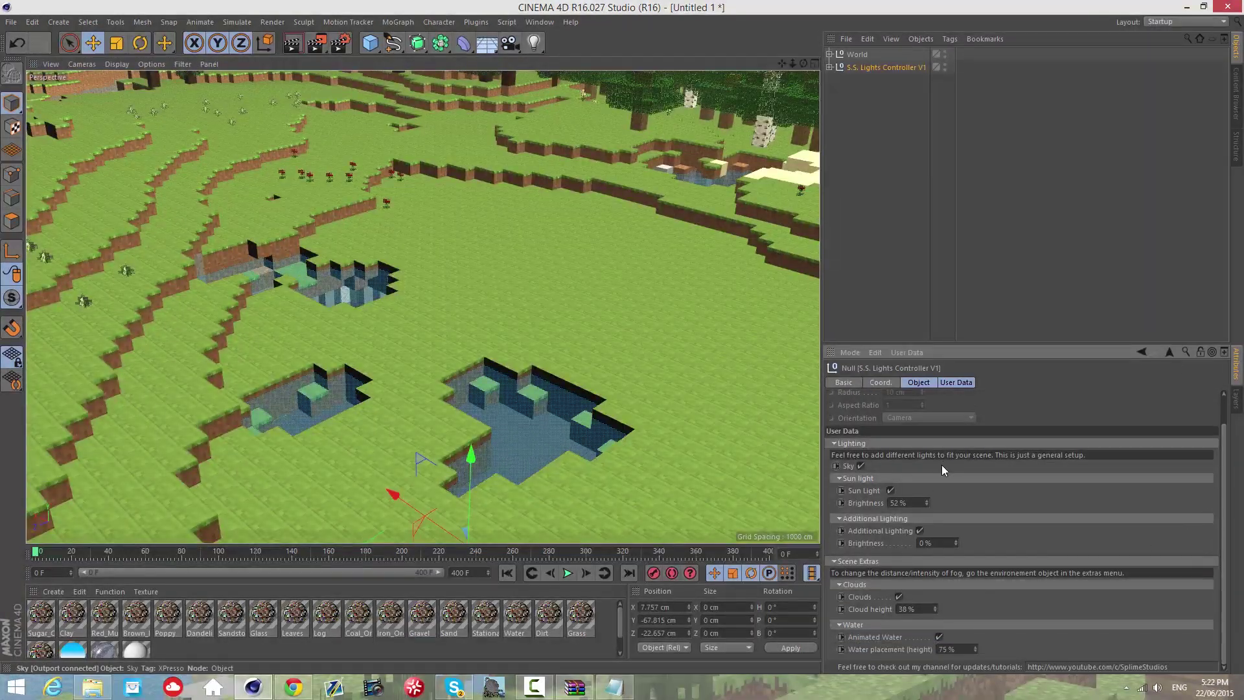
Collapse the Water, Clouds, Additional Lighting, Sun light, Lighting and Scene Extras groups in the controller's user data
{"action": "left_click", "coordinate": [859, 625]}
{"action": "left_click", "coordinate": [851, 615]}
{"action": "left_click", "coordinate": [852, 549]}
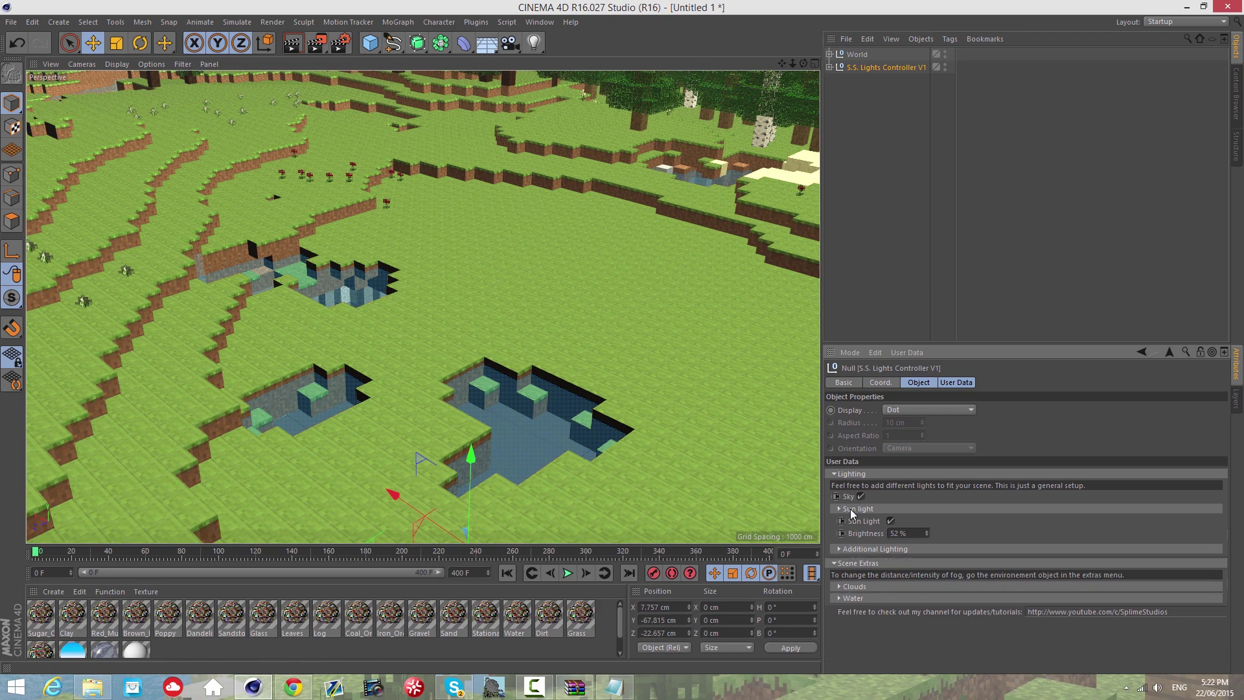
{"action": "left_click", "coordinate": [850, 509]}
{"action": "left_click", "coordinate": [843, 473]}
{"action": "left_click", "coordinate": [842, 485]}
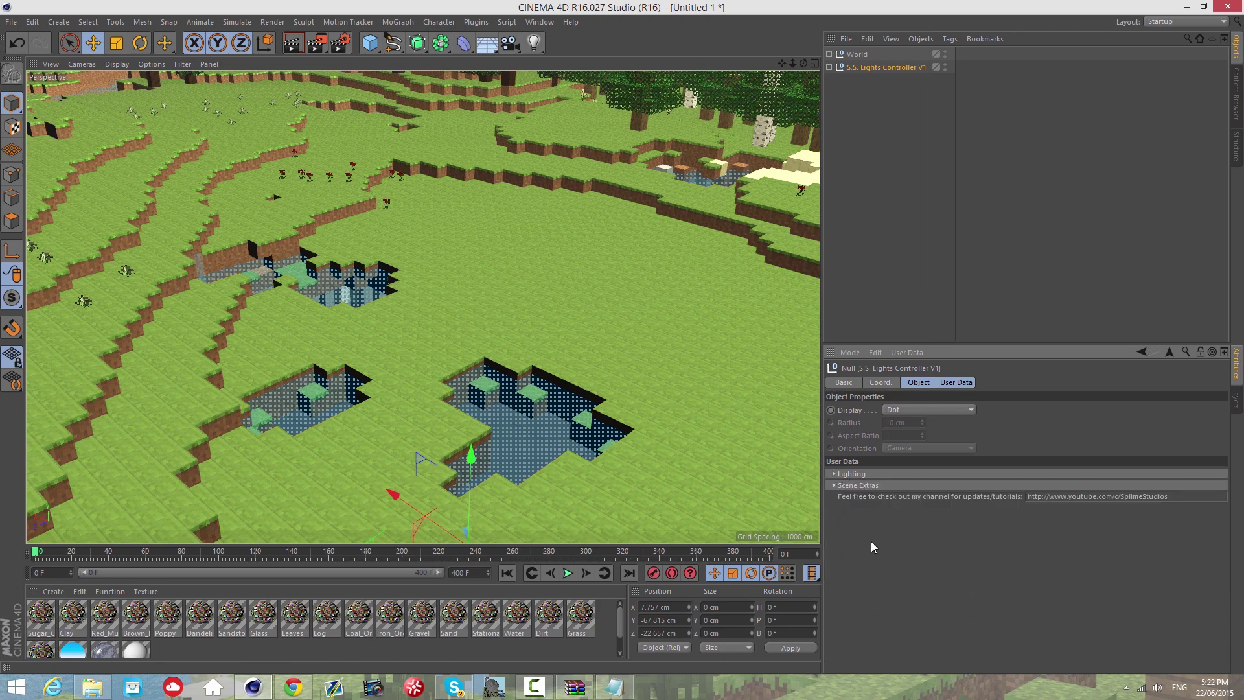
Expand the controller's Lighting group and turn Sky off and back on while viewing the whole world
{"action": "left_click_drag", "start_coordinate": [803, 65], "coordinate": [862, 149]}
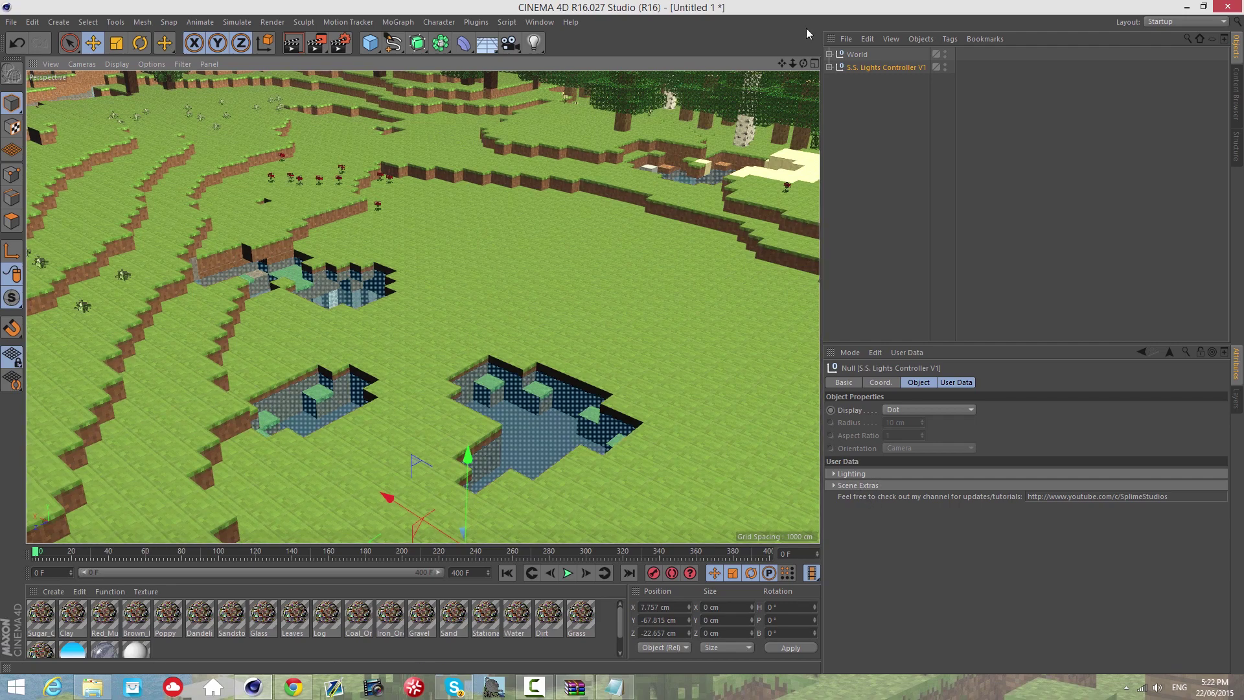
{"action": "left_click", "coordinate": [836, 474]}
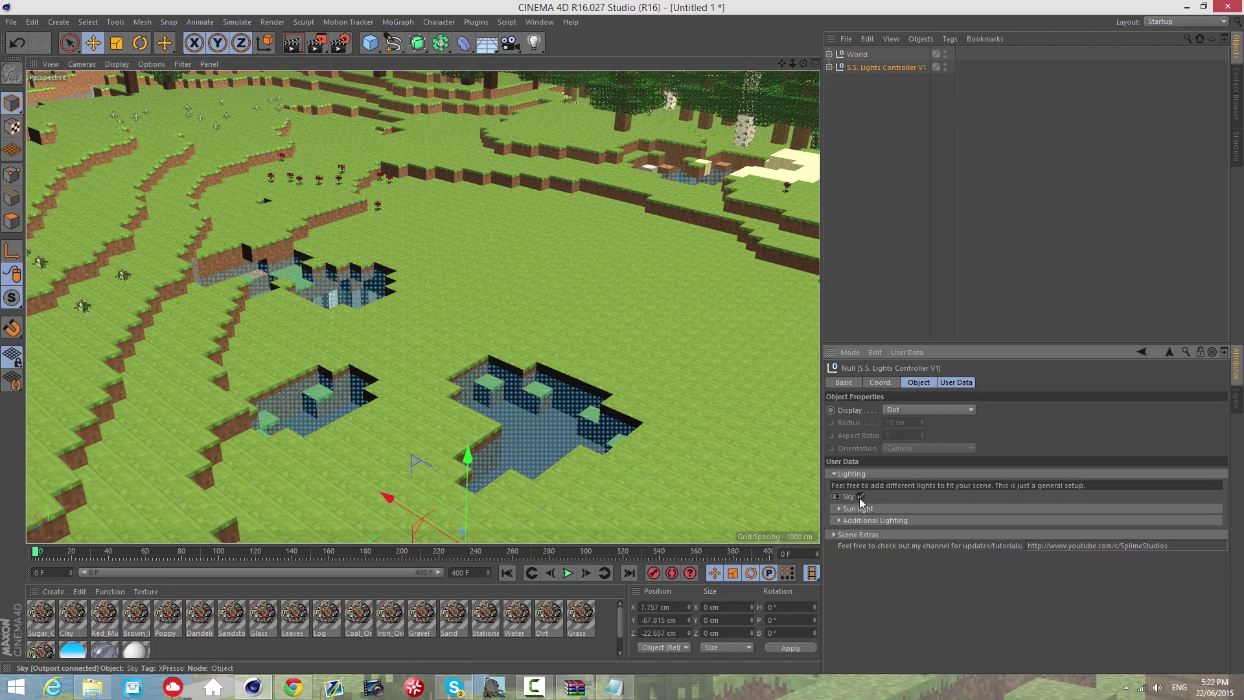
{"action": "left_click_drag", "start_coordinate": [793, 63], "coordinate": [822, 137]}
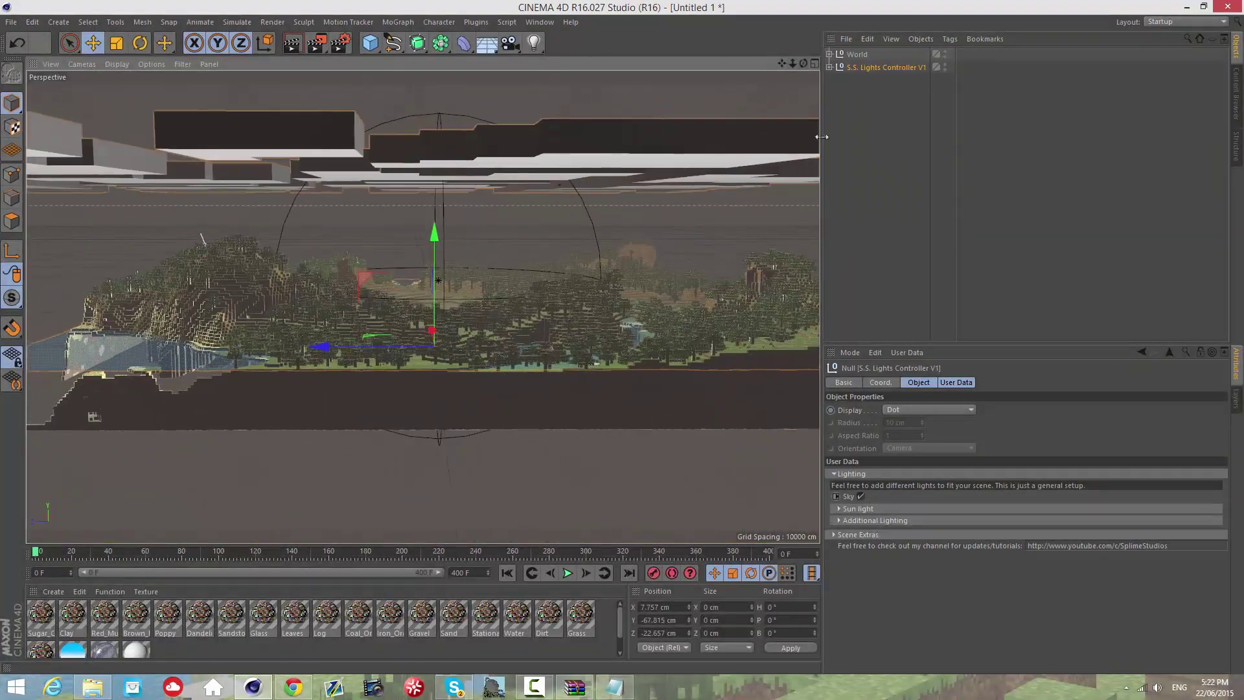
{"action": "left_click", "coordinate": [860, 495]}
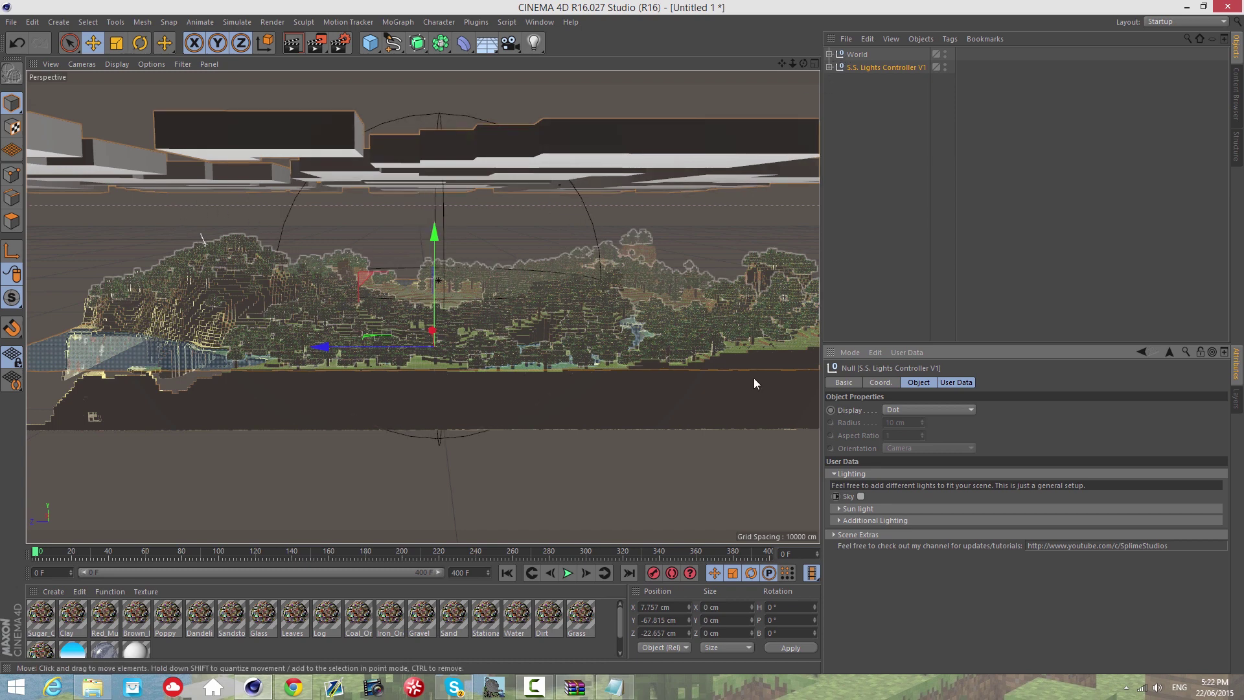
{"action": "left_click", "coordinate": [861, 497]}
{"action": "left_click_drag", "start_coordinate": [792, 63], "coordinate": [790, 57]}
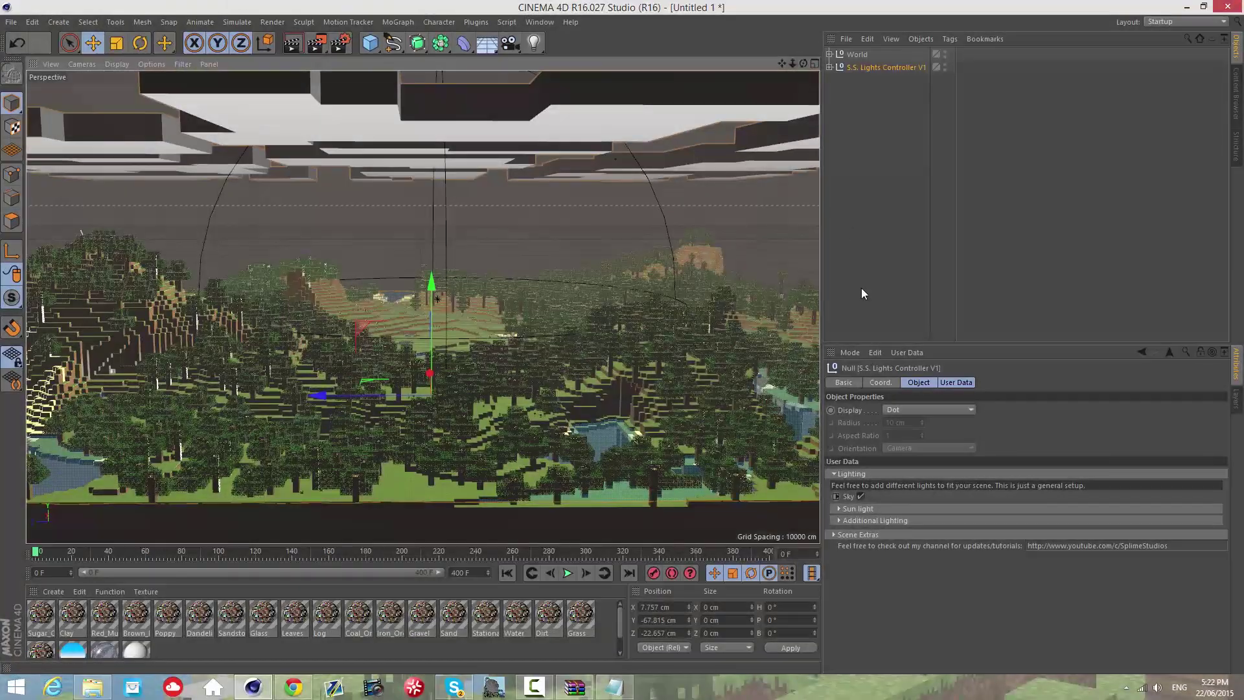
Expand the Sun light group, turn Sun Light off and back on, and set its Brightness to 47 %
{"action": "left_click", "coordinate": [846, 508]}
{"action": "left_click", "coordinate": [891, 521]}
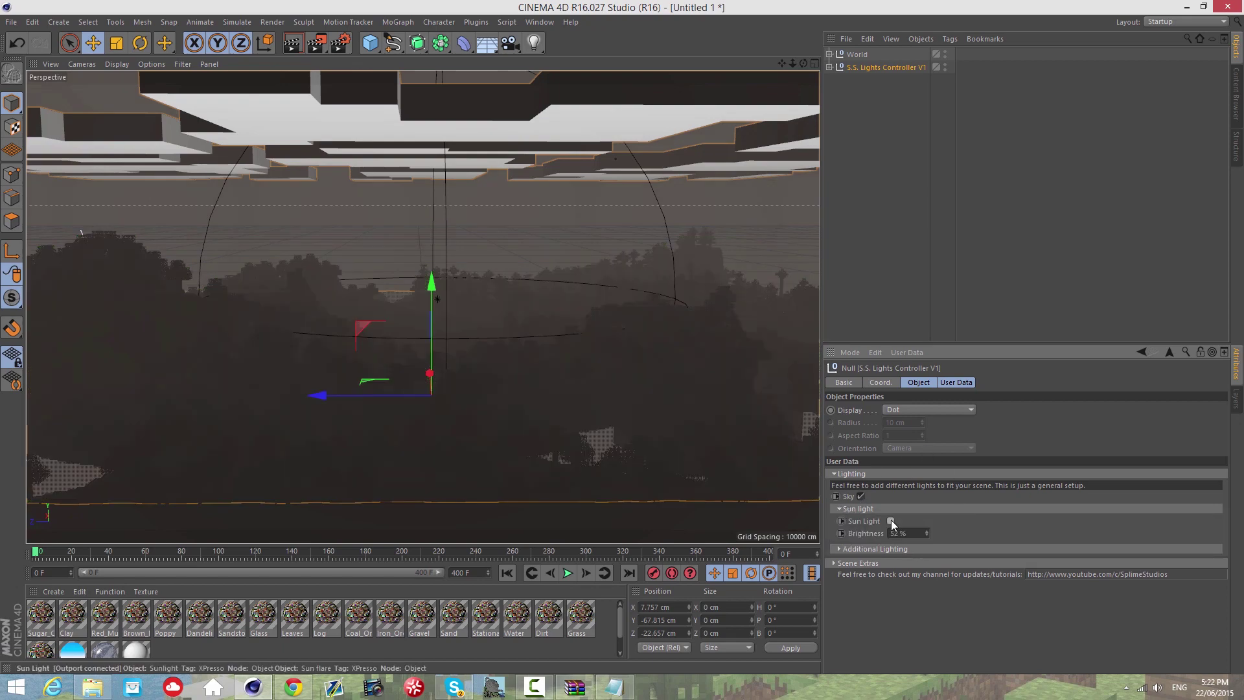
{"action": "left_click_drag", "start_coordinate": [622, 341], "coordinate": [801, 71]}
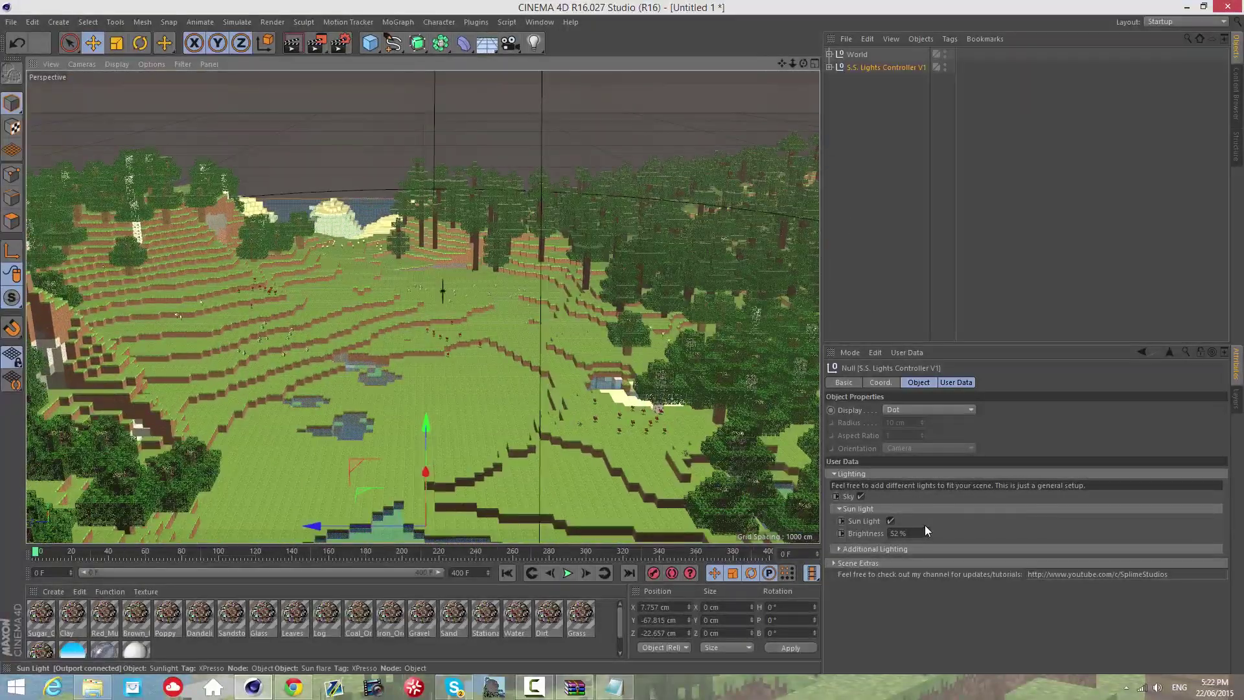
{"action": "left_click_drag", "start_coordinate": [925, 526], "coordinate": [927, 533]}
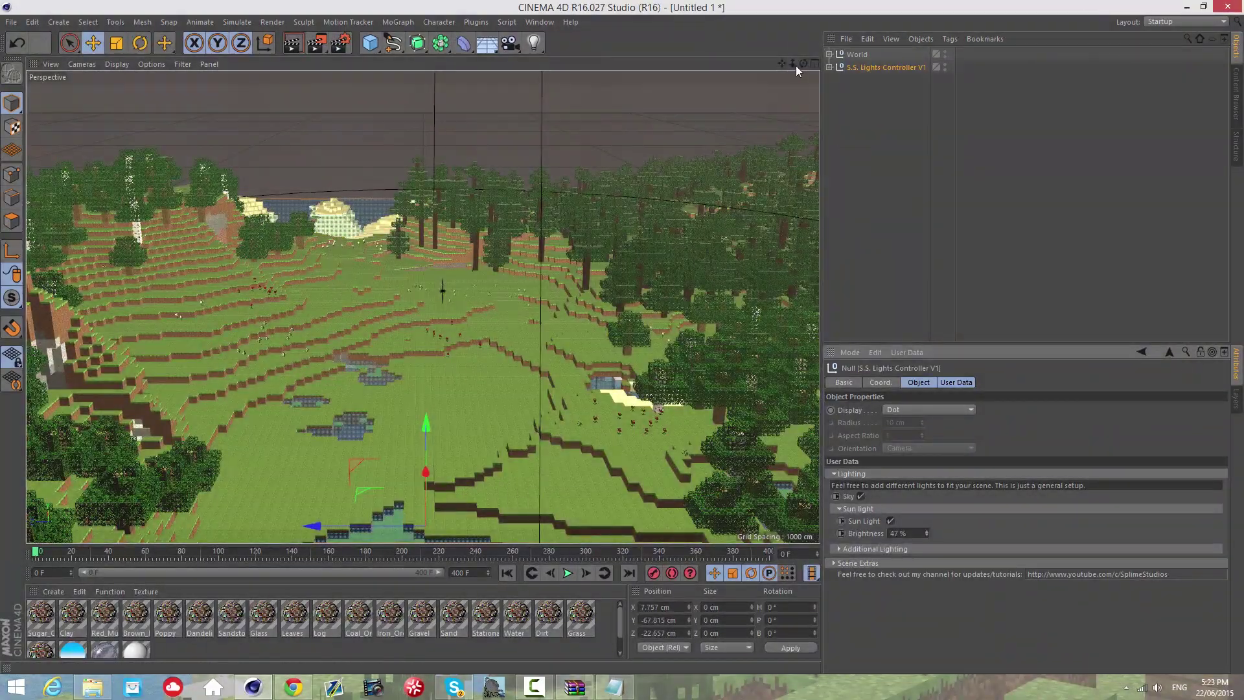
Expand the controller's Additional Lighting group and raise its Brightness to 100 % while viewing the ponds and grassland
{"action": "left_click_drag", "start_coordinate": [793, 64], "coordinate": [784, 46]}
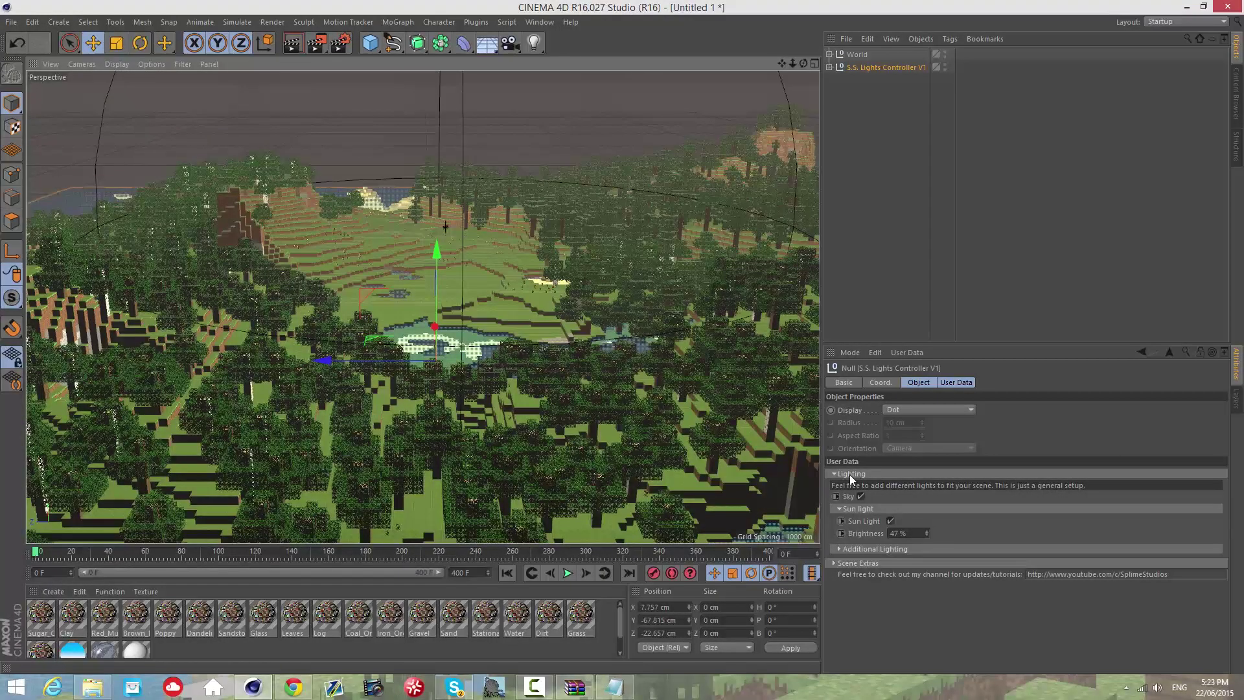
{"action": "left_click", "coordinate": [866, 550]}
{"action": "left_click_drag", "start_coordinate": [783, 68], "coordinate": [622, 346]}
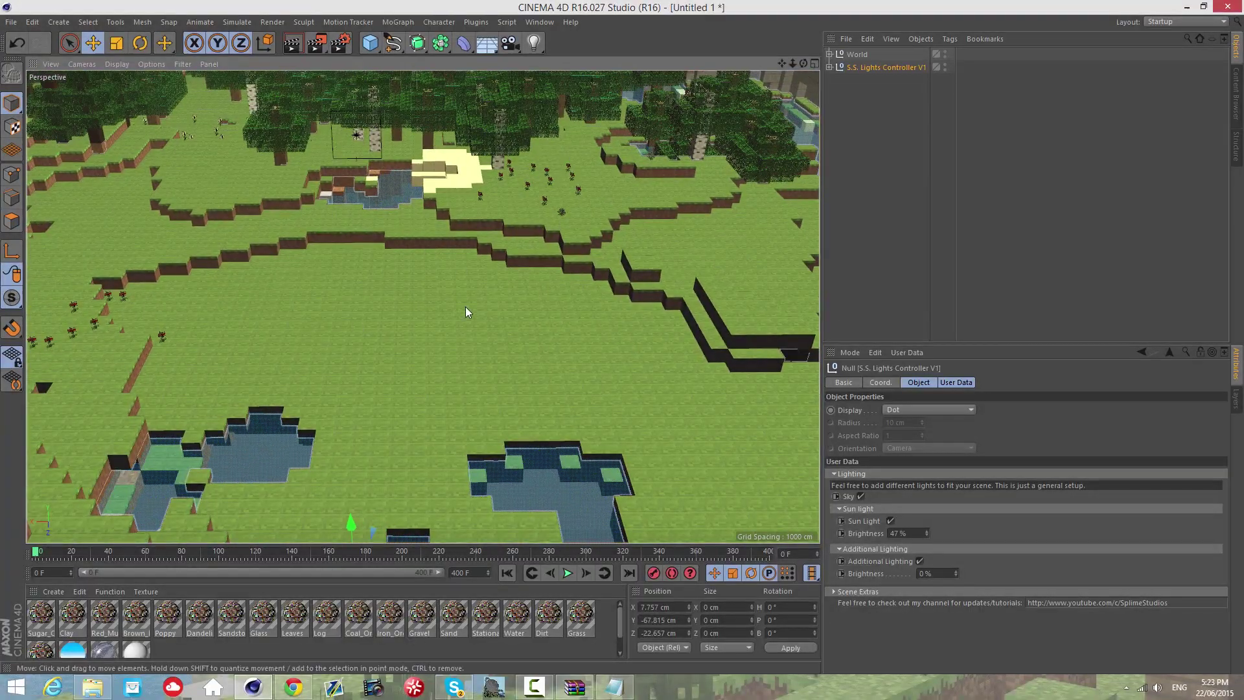
{"action": "left_click_drag", "start_coordinate": [782, 63], "coordinate": [624, 344]}
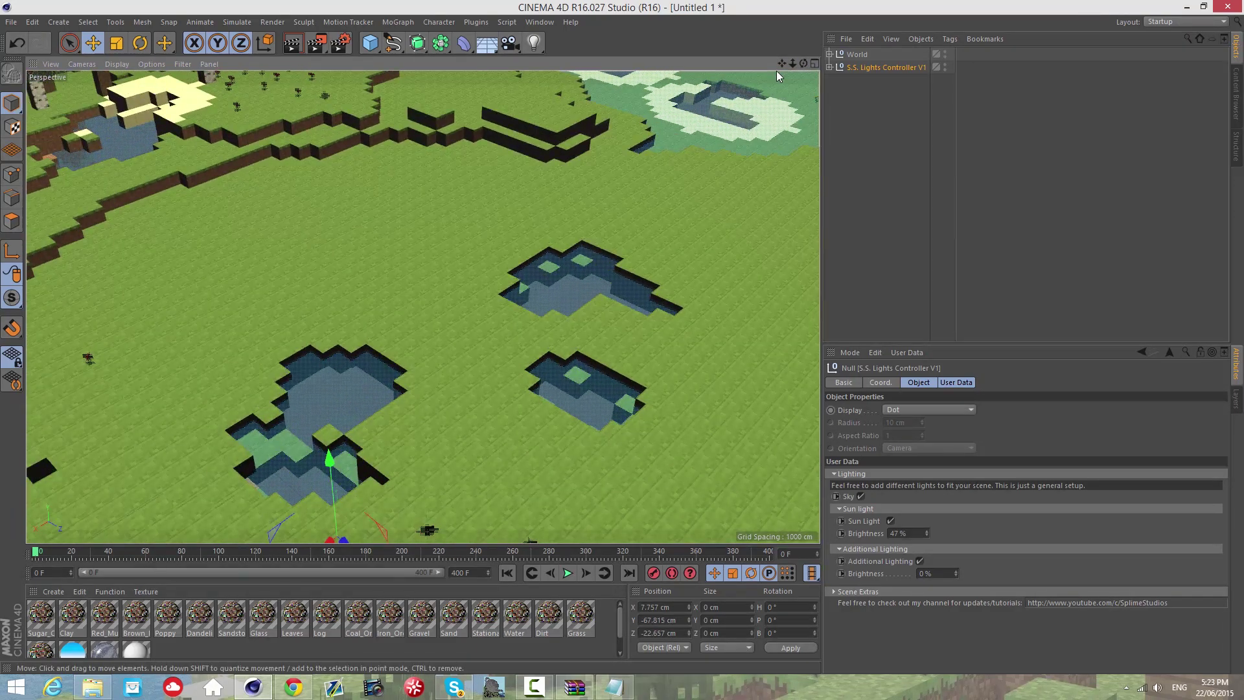
{"action": "left_click_drag", "start_coordinate": [804, 63], "coordinate": [624, 341]}
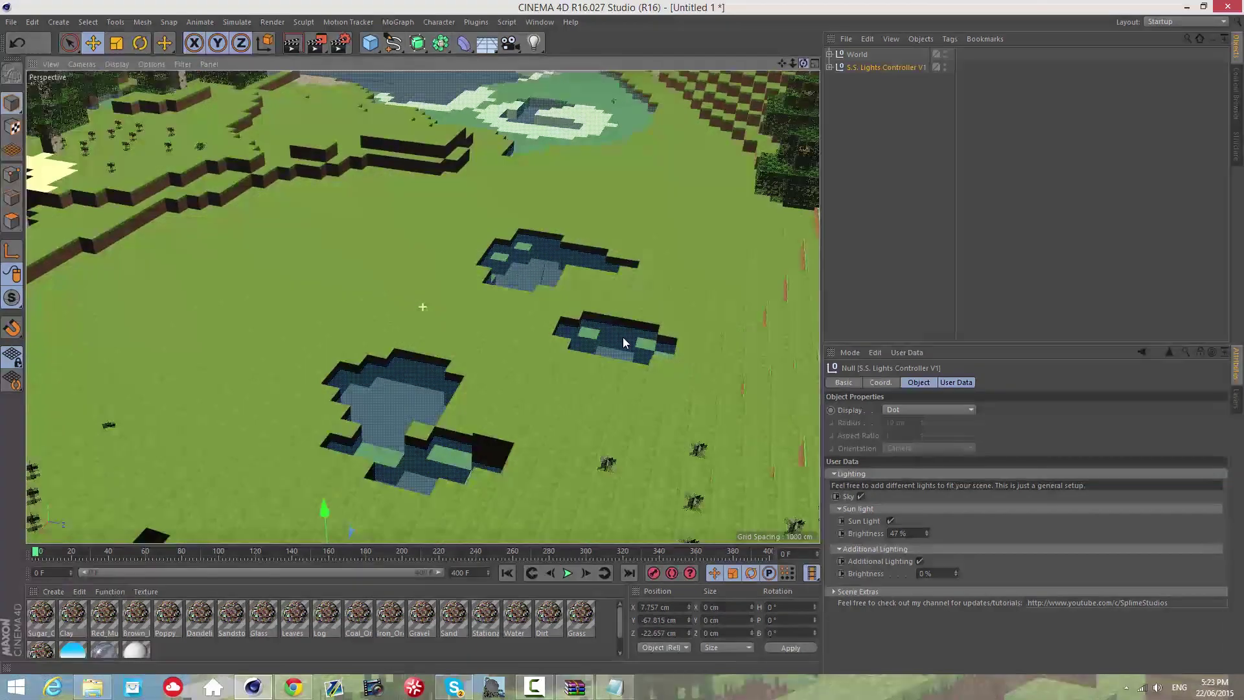
{"action": "mouse_move", "coordinate": [797, 61]}
{"action": "left_mouse_down"}
{"action": "mouse_move", "coordinate": [623, 344]}
{"action": "mouse_move", "coordinate": [795, 61]}
{"action": "left_mouse_up"}
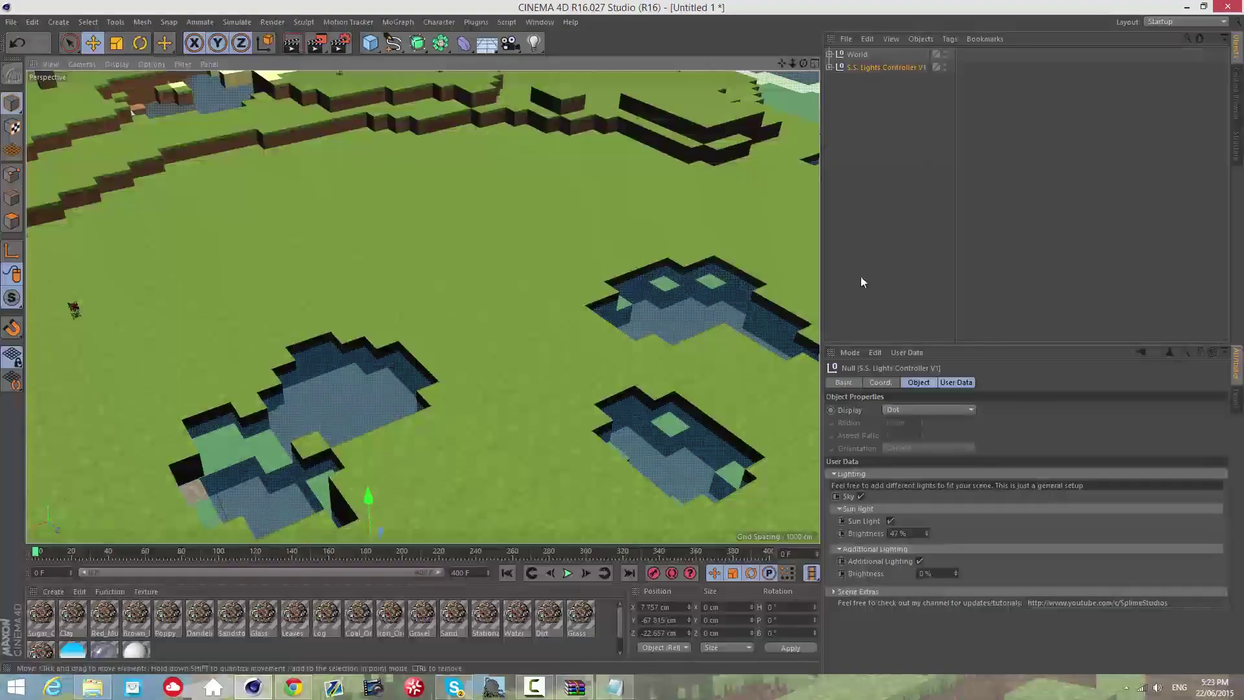
{"action": "left_click_drag", "start_coordinate": [954, 574], "coordinate": [959, 572]}
{"action": "left_click_drag", "start_coordinate": [803, 63], "coordinate": [624, 341]}
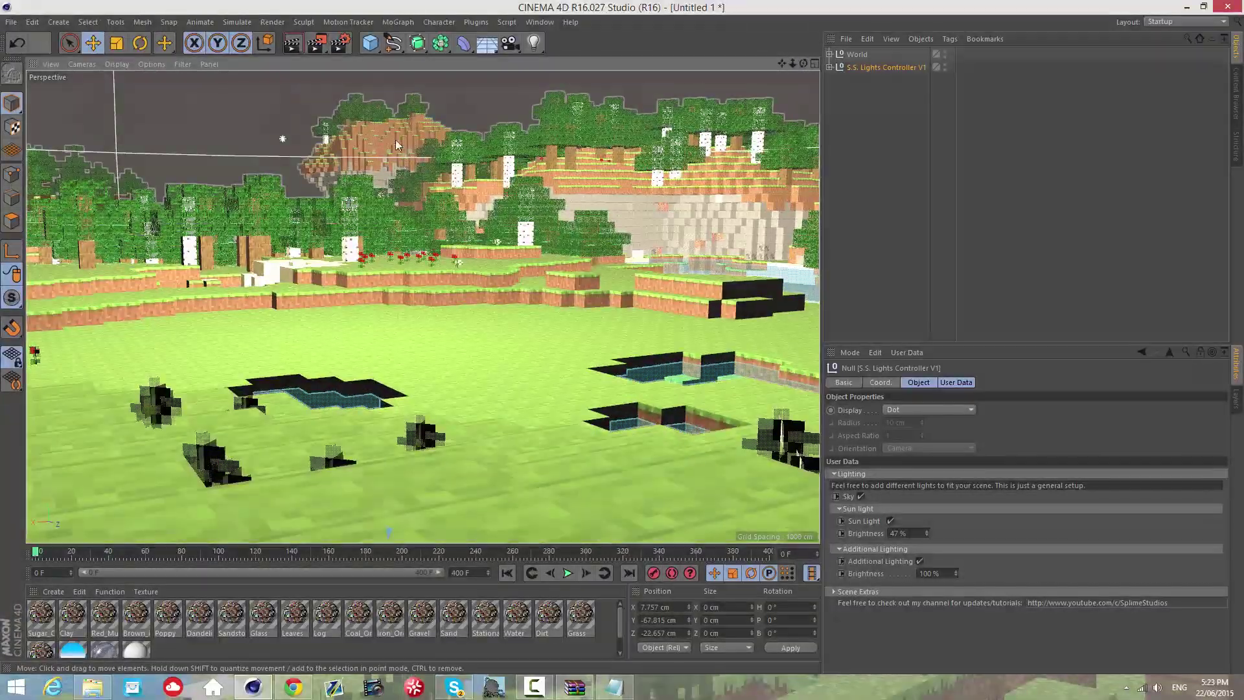
Lower the Additional Lighting Brightness to 68 %, and settle it at 74 %
{"action": "left_click_drag", "start_coordinate": [954, 572], "coordinate": [955, 569]}
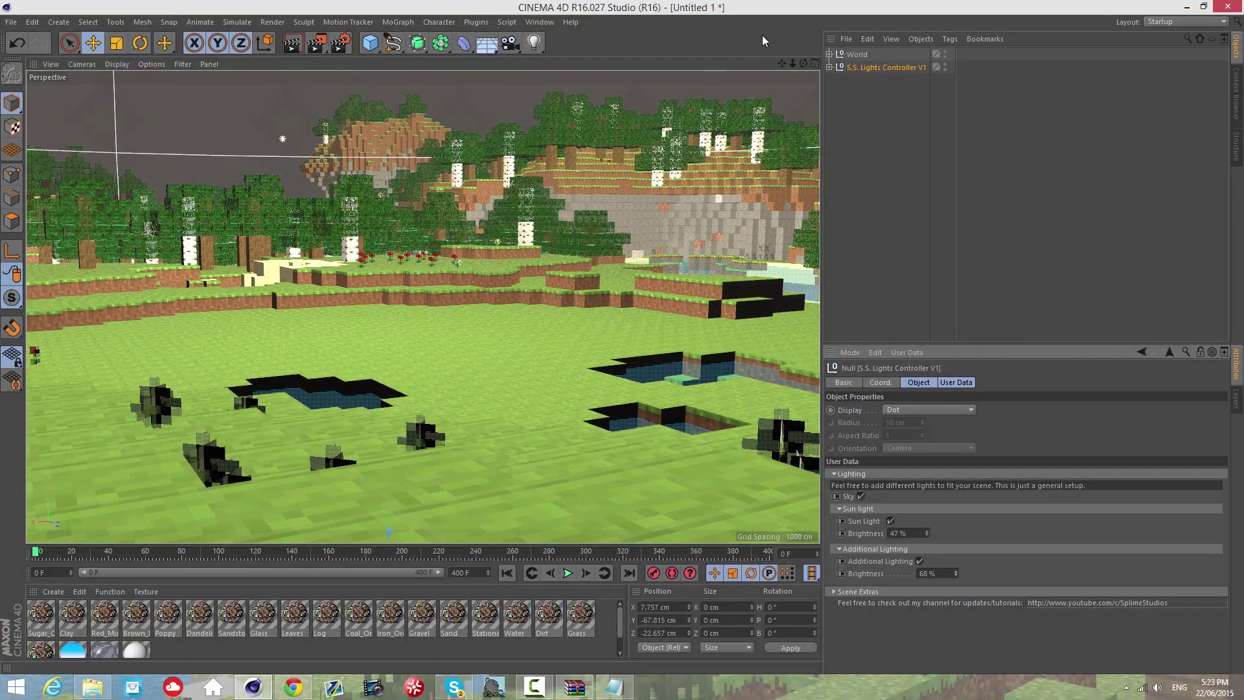
{"action": "left_click_drag", "start_coordinate": [803, 64], "coordinate": [957, 277]}
{"action": "left_click_drag", "start_coordinate": [958, 574], "coordinate": [958, 581]}
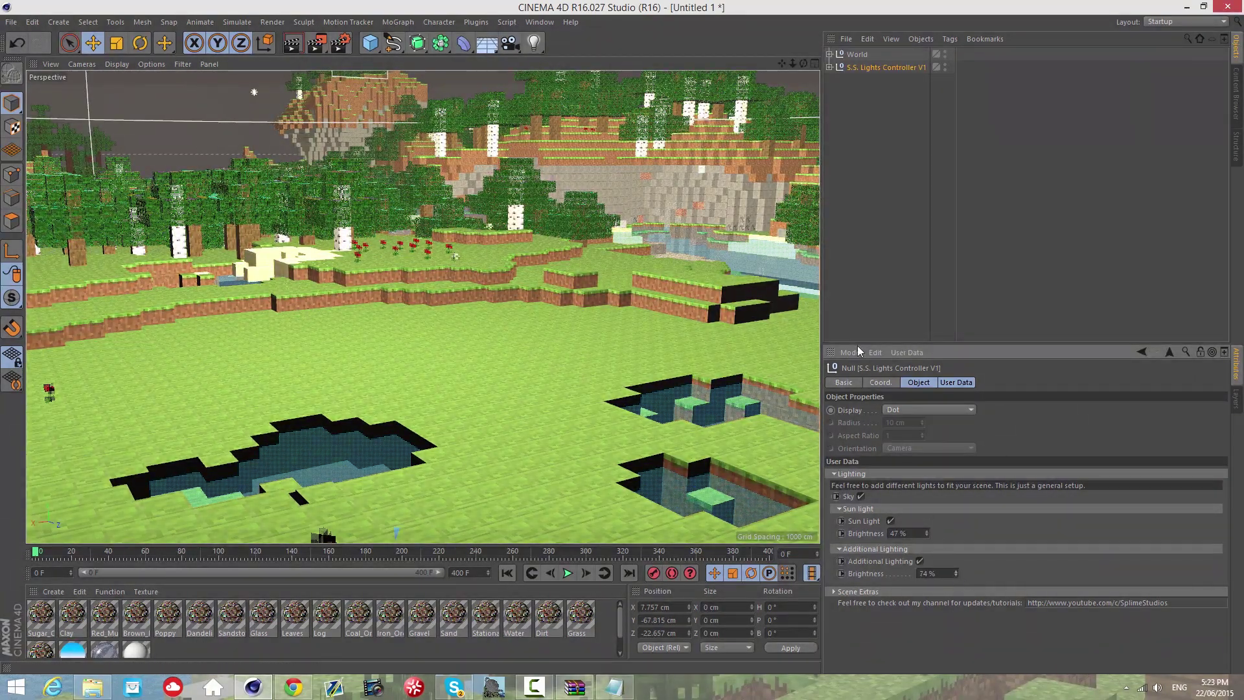
Expand the Scene Extras group and its Clouds and Water subgroups in the controller's user data
{"action": "left_click_drag", "start_coordinate": [803, 64], "coordinate": [624, 340]}
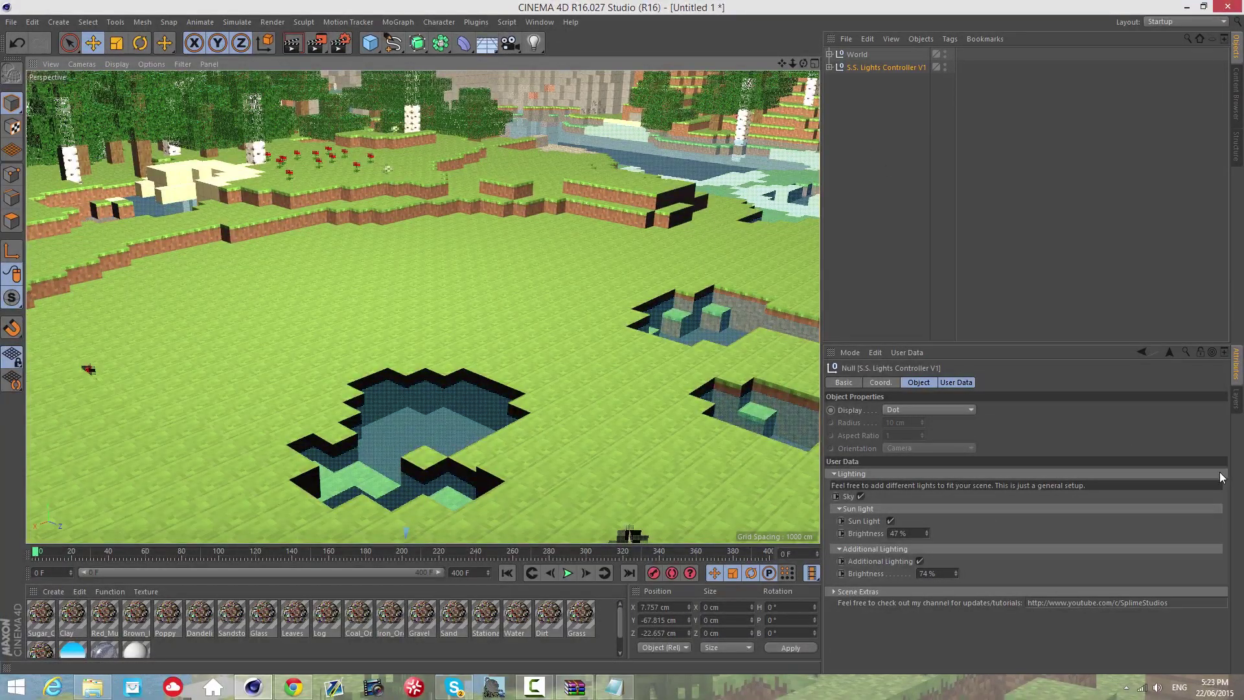
{"action": "left_click", "coordinate": [852, 592]}
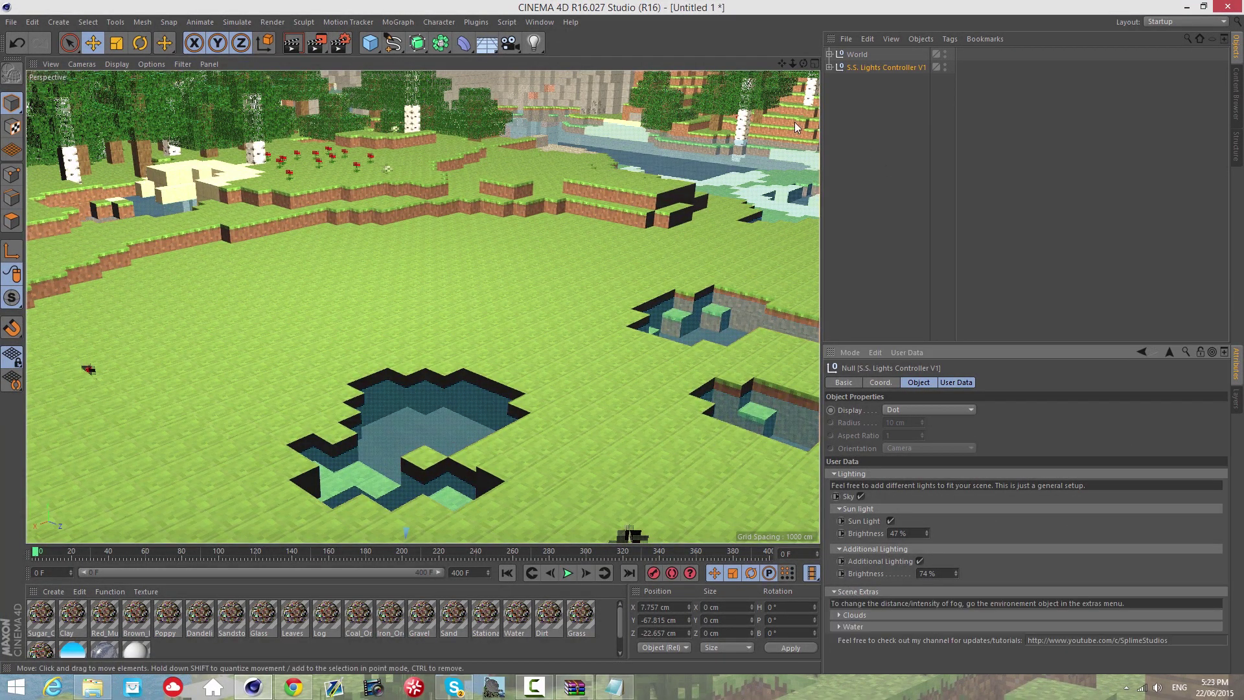
{"action": "left_click_drag", "start_coordinate": [622, 339], "coordinate": [627, 338]}
{"action": "left_click_drag", "start_coordinate": [782, 64], "coordinate": [765, 36]}
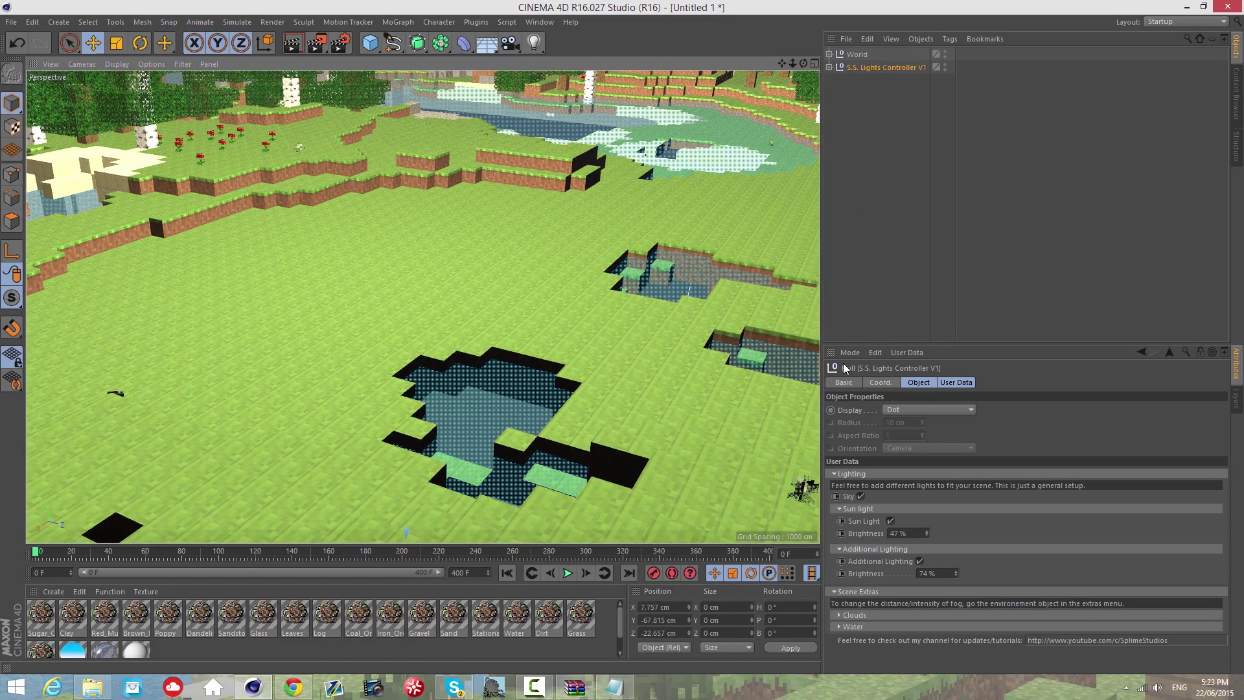
{"action": "left_click", "coordinate": [845, 616]}
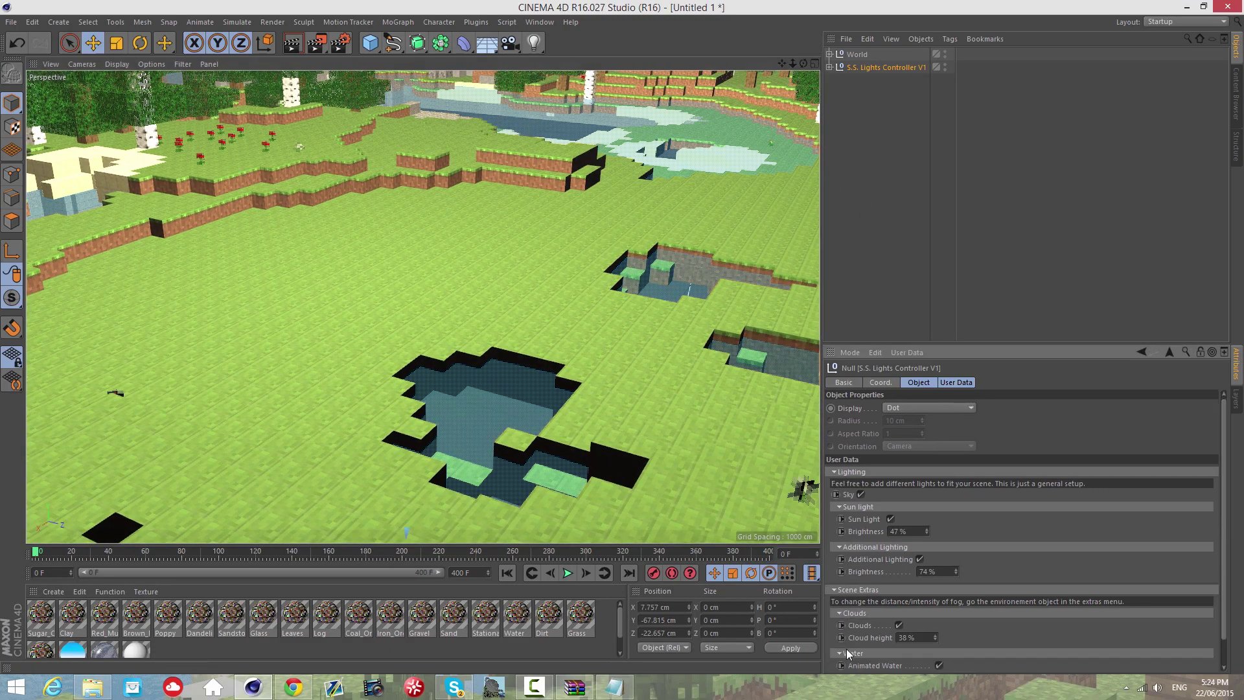
{"action": "left_click", "coordinate": [850, 654]}
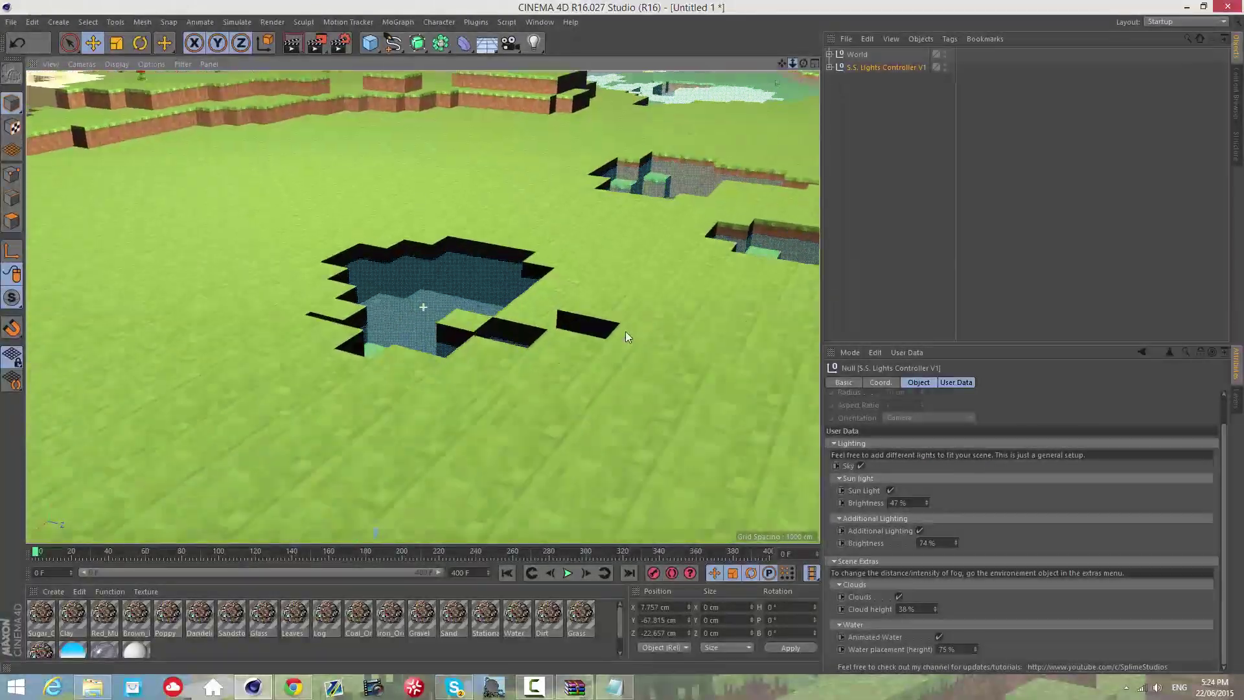
Preview the animated water in the pond by scrubbing the timeline forward and returning it to frame 0
{"action": "scroll", "coordinate": [625, 331], "scroll_direction": "up", "scroll_amount": 5}
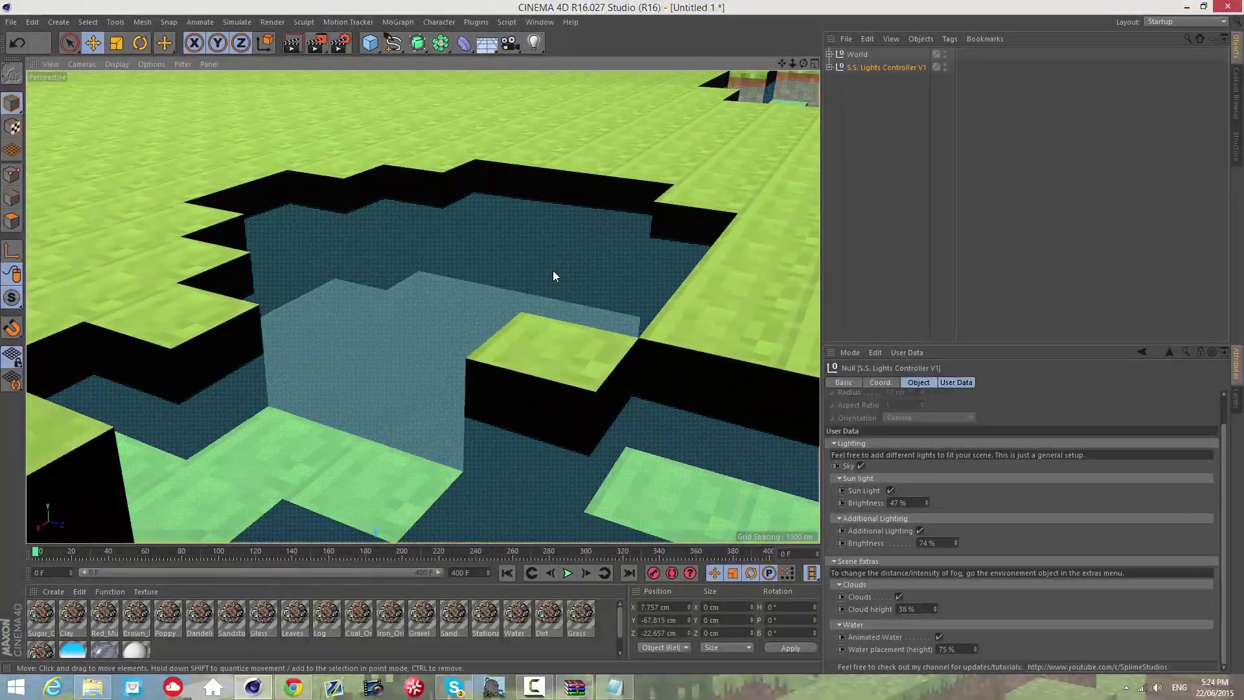
{"action": "left_click_drag", "start_coordinate": [37, 553], "coordinate": [260, 463]}
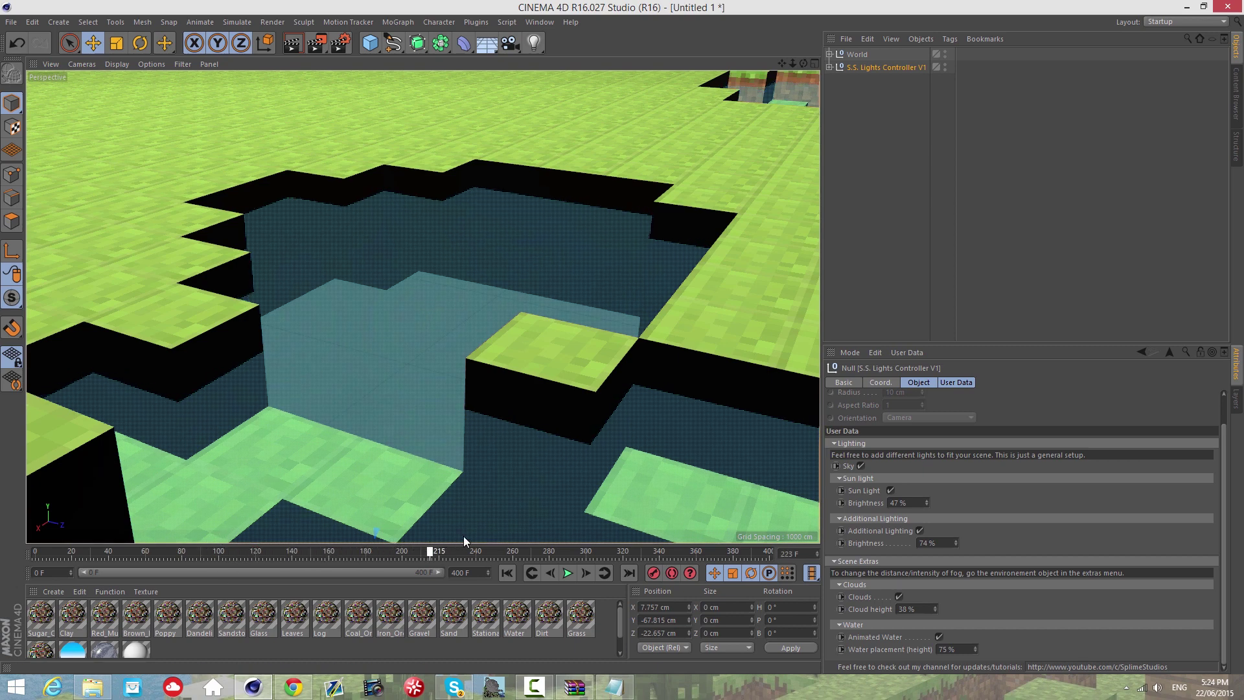
{"action": "left_click_drag", "start_coordinate": [290, 552], "coordinate": [21, 543]}
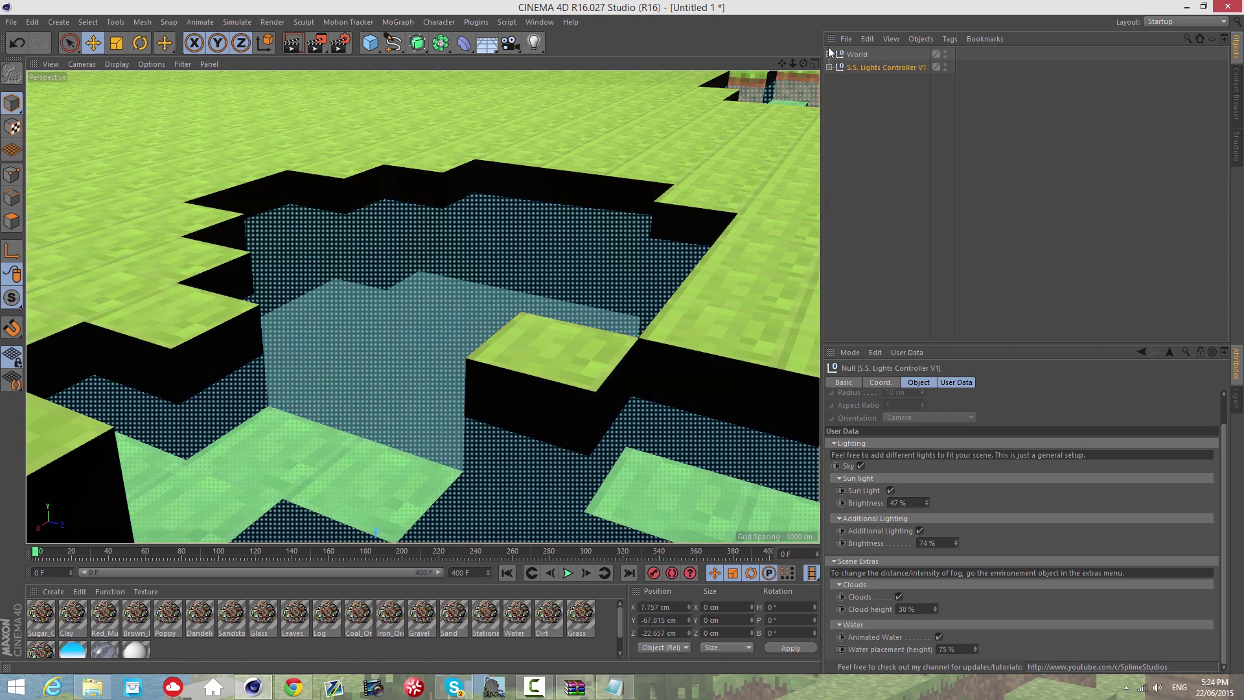
Raise the Water placement (height) to 81 % and view the flooded world from above the clouds
{"action": "mouse_move", "coordinate": [803, 63]}
{"action": "left_mouse_down"}
{"action": "mouse_move", "coordinate": [622, 345]}
{"action": "mouse_move", "coordinate": [795, 63]}
{"action": "left_mouse_up"}
{"action": "scroll", "coordinate": [622, 344], "scroll_direction": "down", "scroll_amount": 10}
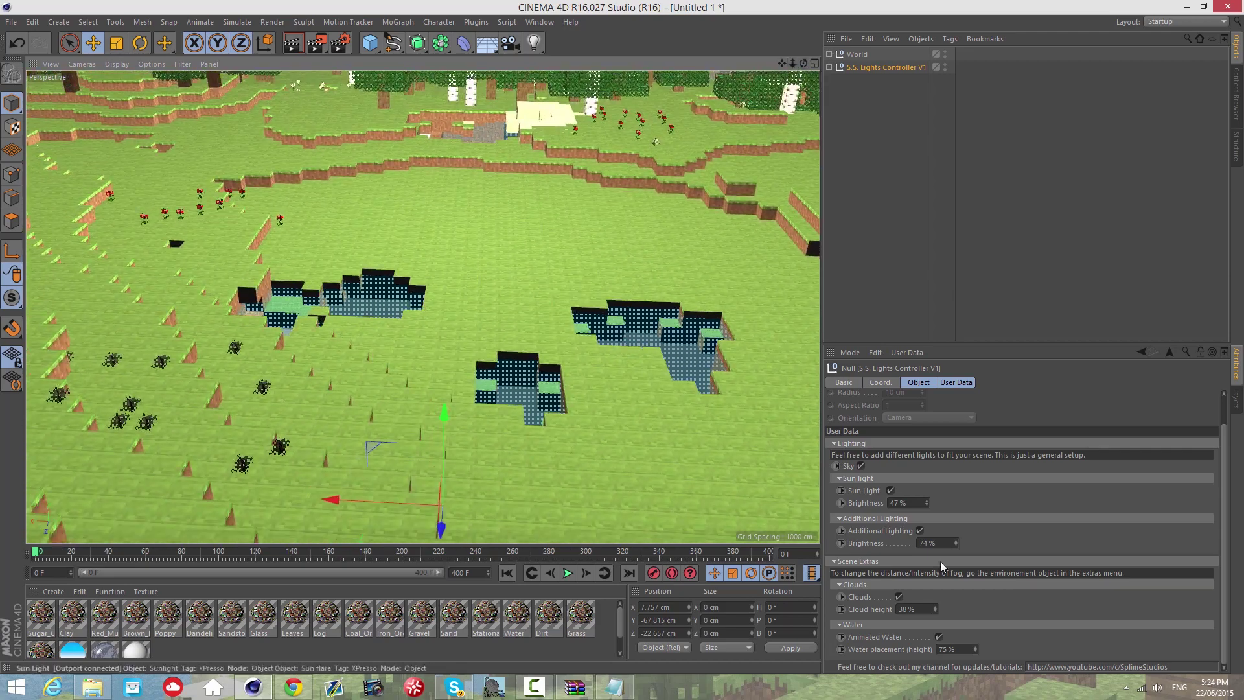
{"action": "left_click", "coordinate": [976, 651]}
{"action": "left_click_drag", "start_coordinate": [977, 653], "coordinate": [935, 540]}
{"action": "left_click_drag", "start_coordinate": [804, 64], "coordinate": [623, 342]}
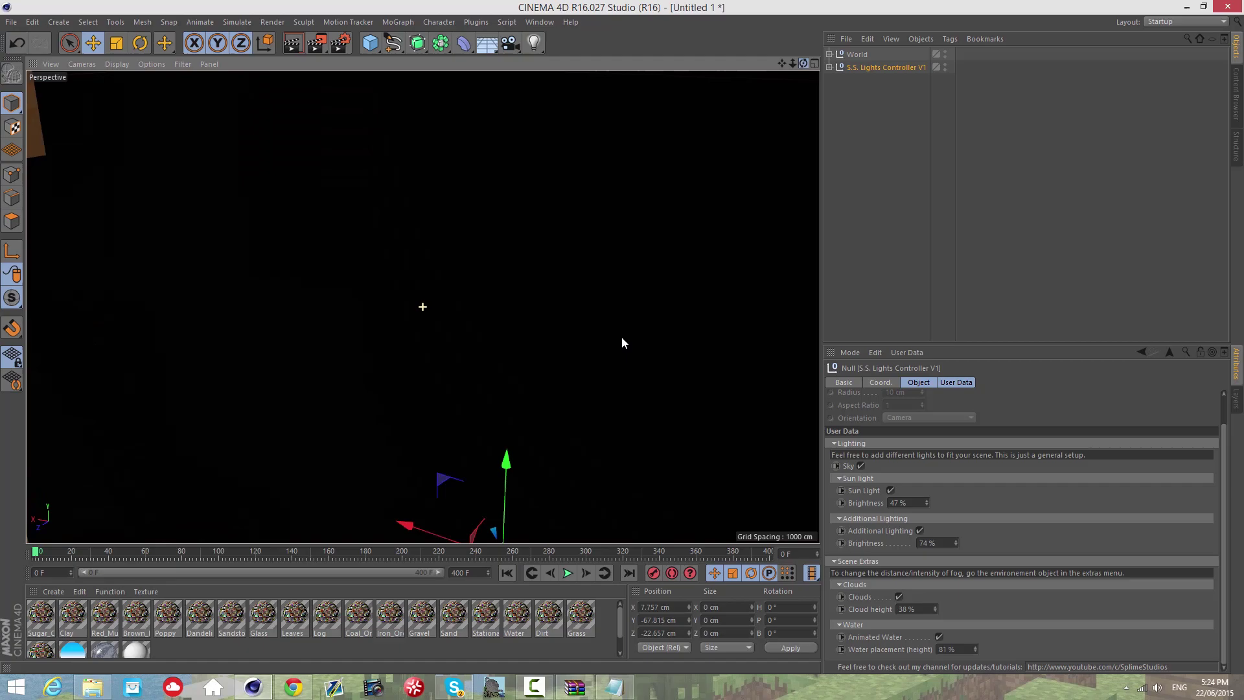
{"action": "mouse_move", "coordinate": [621, 337]}
{"action": "left_mouse_down", "text": "alt"}
{"action": "mouse_move", "coordinate": [803, 63]}
{"action": "mouse_move", "coordinate": [622, 338]}
{"action": "left_mouse_up", "text": "alt"}
{"action": "left_click_drag", "start_coordinate": [793, 64], "coordinate": [790, 107]}
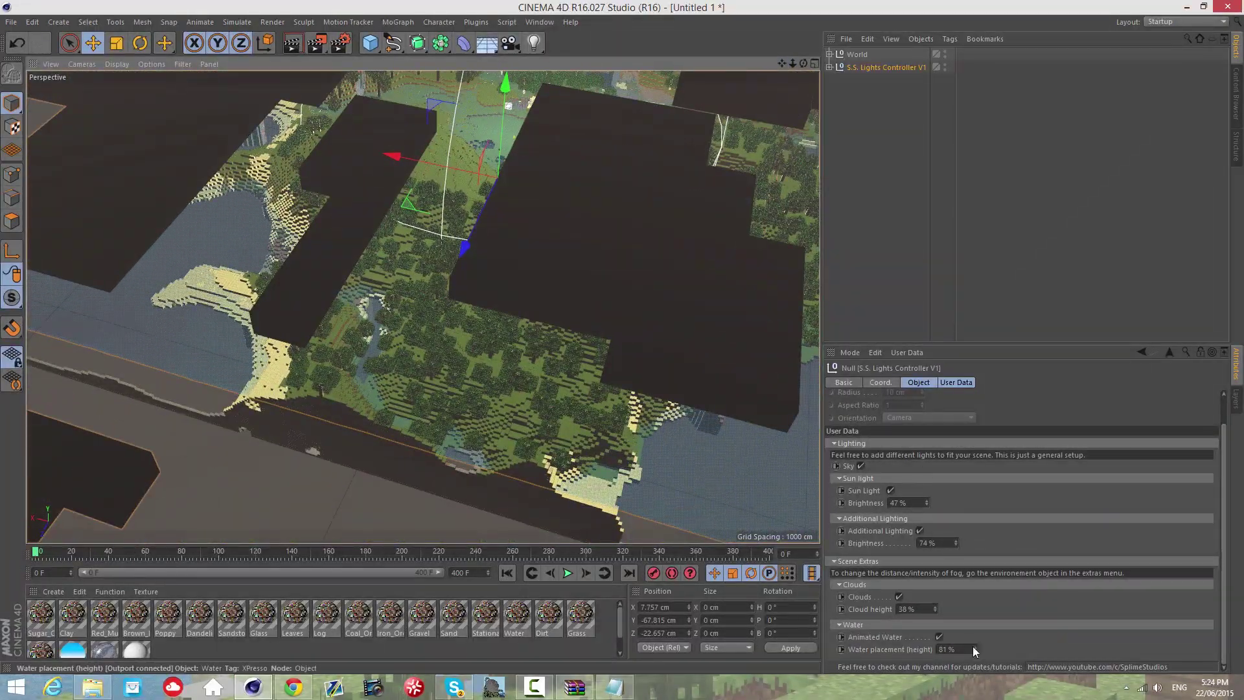
Lower the Water placement (height) to 41 %, and raise it to 100 % to compare the water levels
{"action": "left_click_drag", "start_coordinate": [973, 646], "coordinate": [973, 651]}
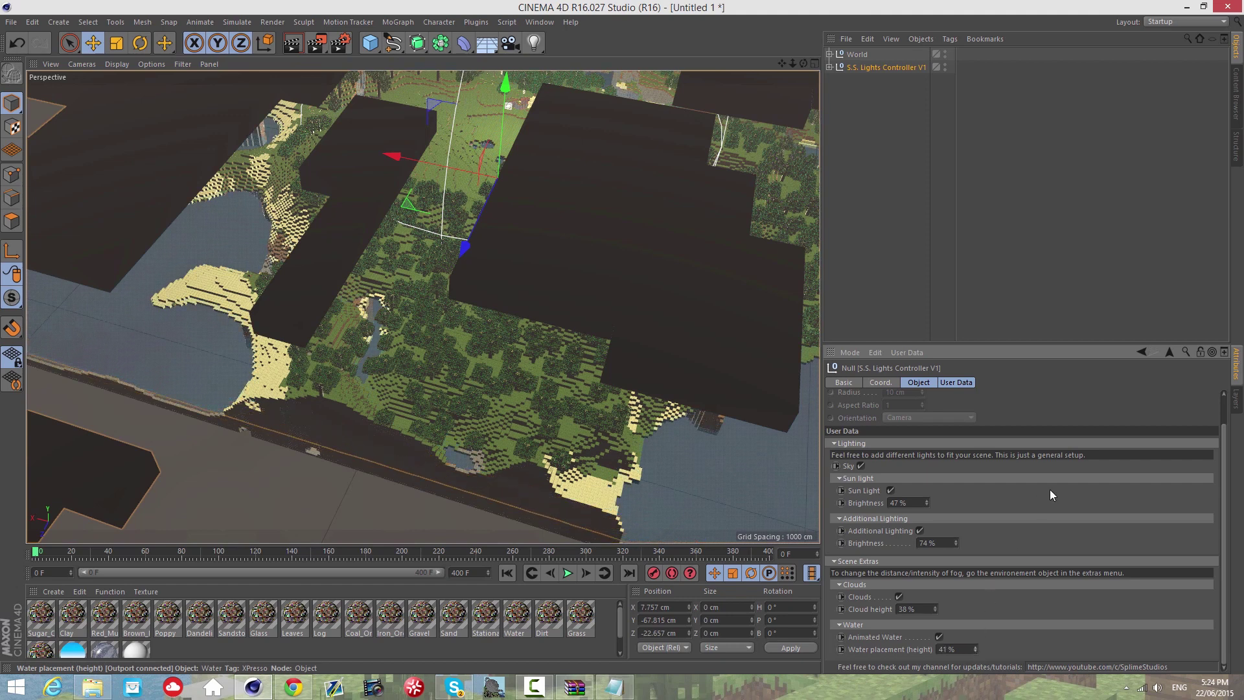
{"action": "left_click_drag", "start_coordinate": [982, 633], "coordinate": [976, 644]}
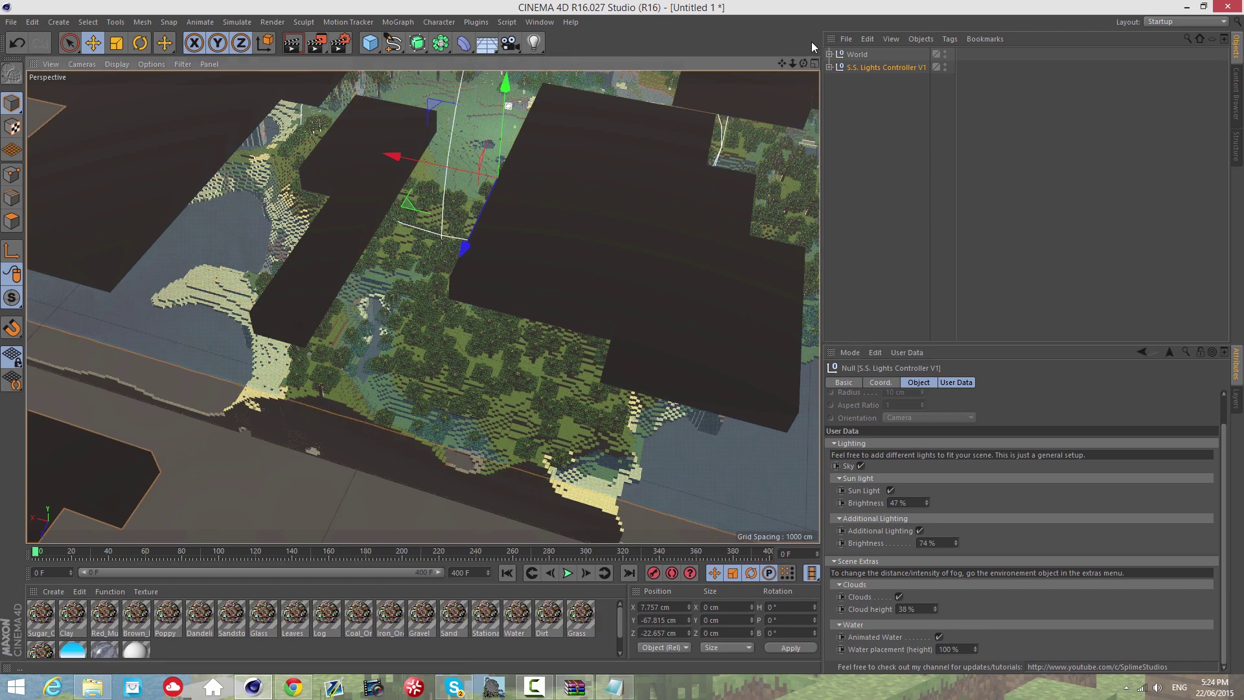
{"action": "left_click_drag", "start_coordinate": [804, 64], "coordinate": [622, 337]}
Turn Animated Water off and back on, and set the Water placement (height) to 75 %
{"action": "left_click", "coordinate": [941, 636]}
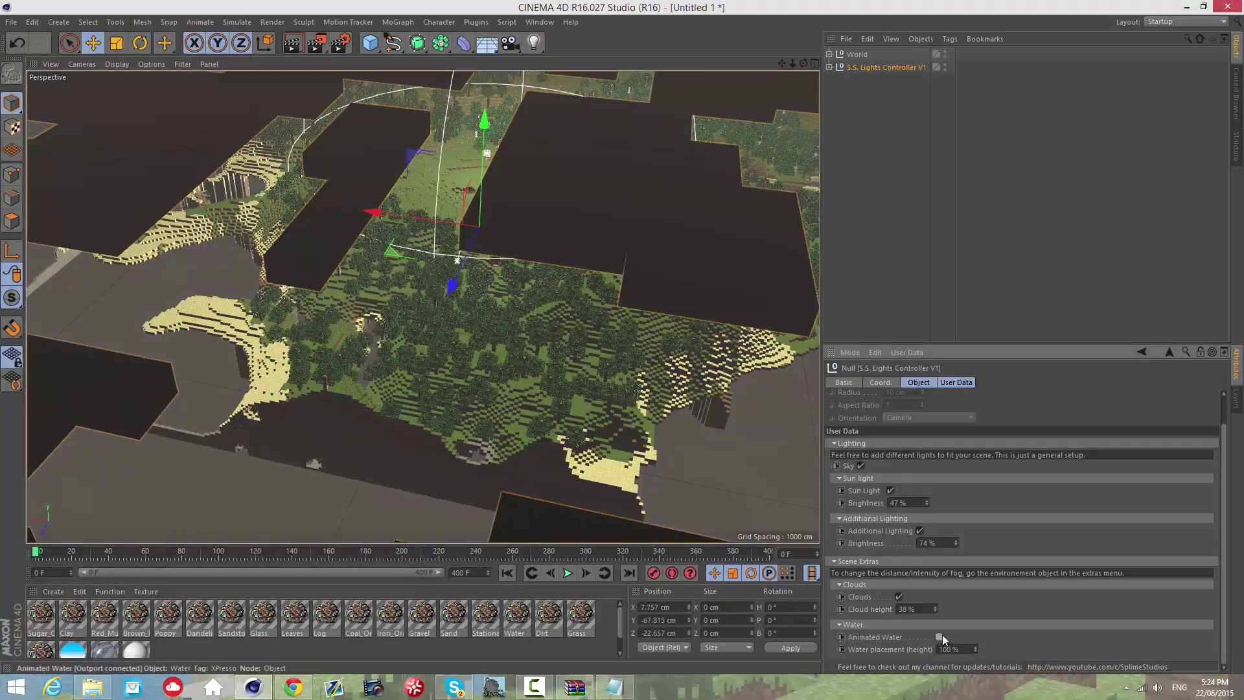
{"action": "left_click", "coordinate": [939, 637]}
{"action": "mouse_move", "coordinate": [975, 649]}
{"action": "left_mouse_down"}
{"action": "mouse_move", "coordinate": [975, 668]}
{"action": "mouse_move", "coordinate": [979, 641]}
{"action": "mouse_move", "coordinate": [977, 652]}
{"action": "left_mouse_up"}
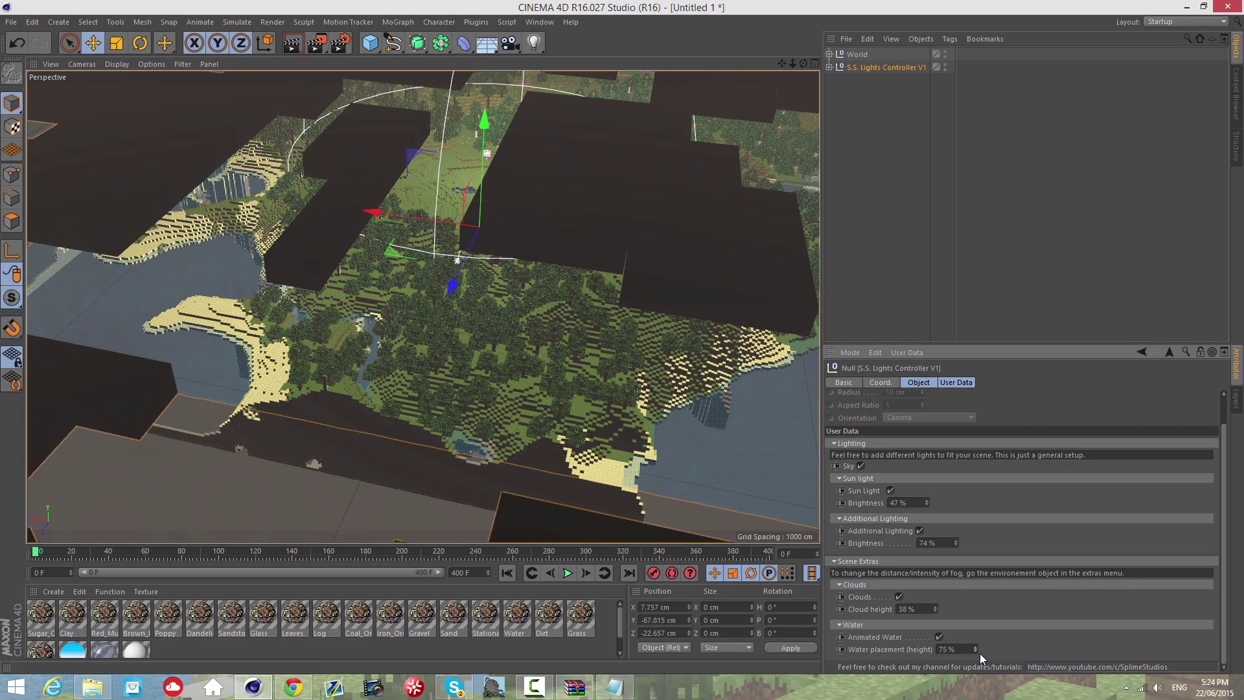
Turn the controller's Clouds off, on and off again while viewing the cloud layer from the side
{"action": "left_click_drag", "start_coordinate": [793, 63], "coordinate": [818, 91]}
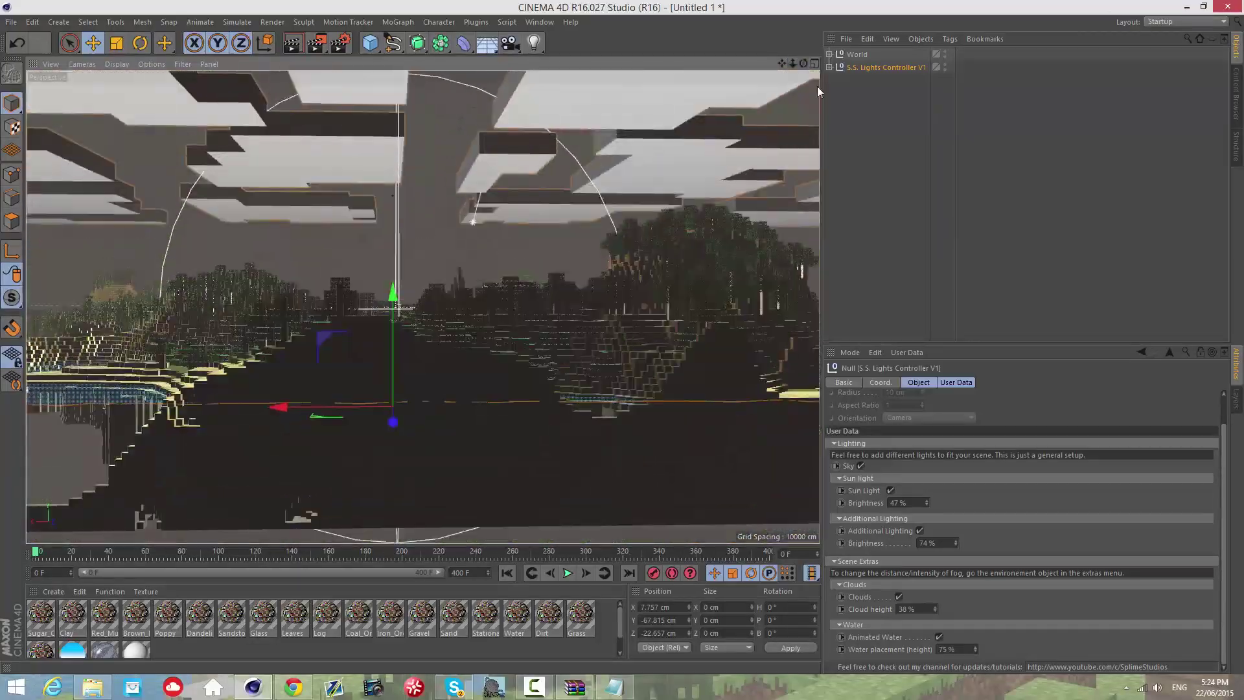
{"action": "left_click", "coordinate": [900, 596]}
{"action": "left_click", "coordinate": [899, 597]}
{"action": "left_click", "coordinate": [899, 597]}
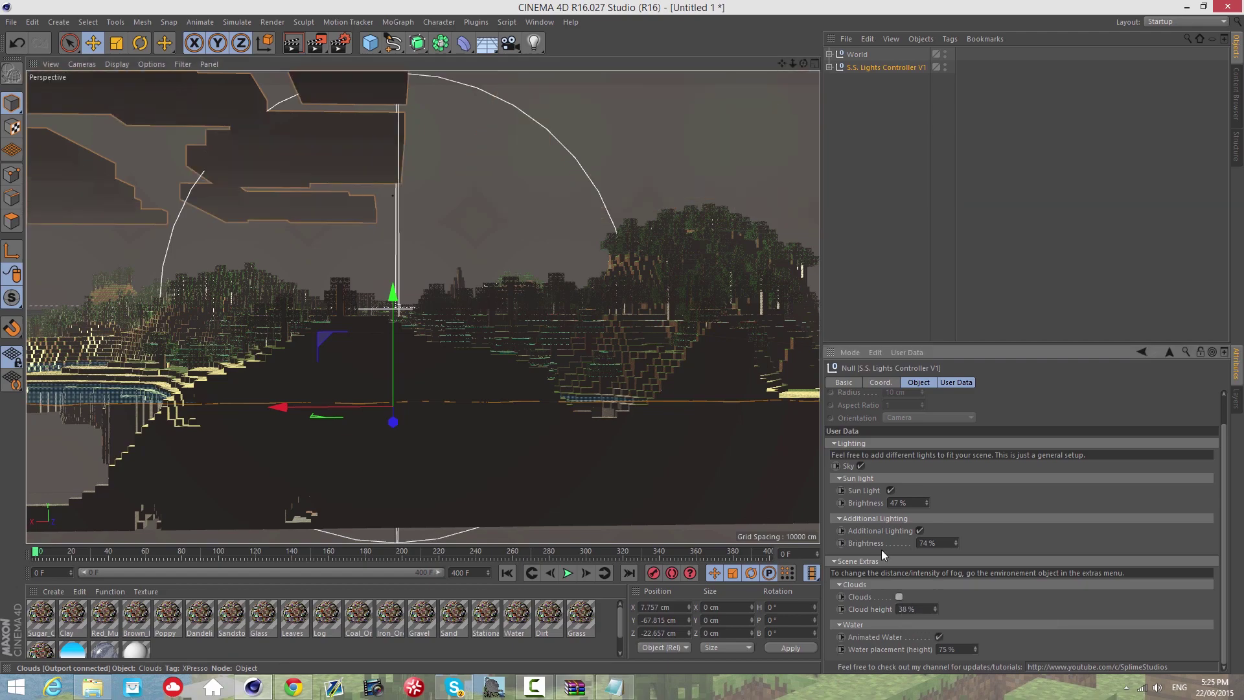
{"action": "left_click_drag", "start_coordinate": [782, 63], "coordinate": [622, 337]}
{"action": "scroll", "coordinate": [622, 337], "scroll_direction": "down", "scroll_amount": 8}
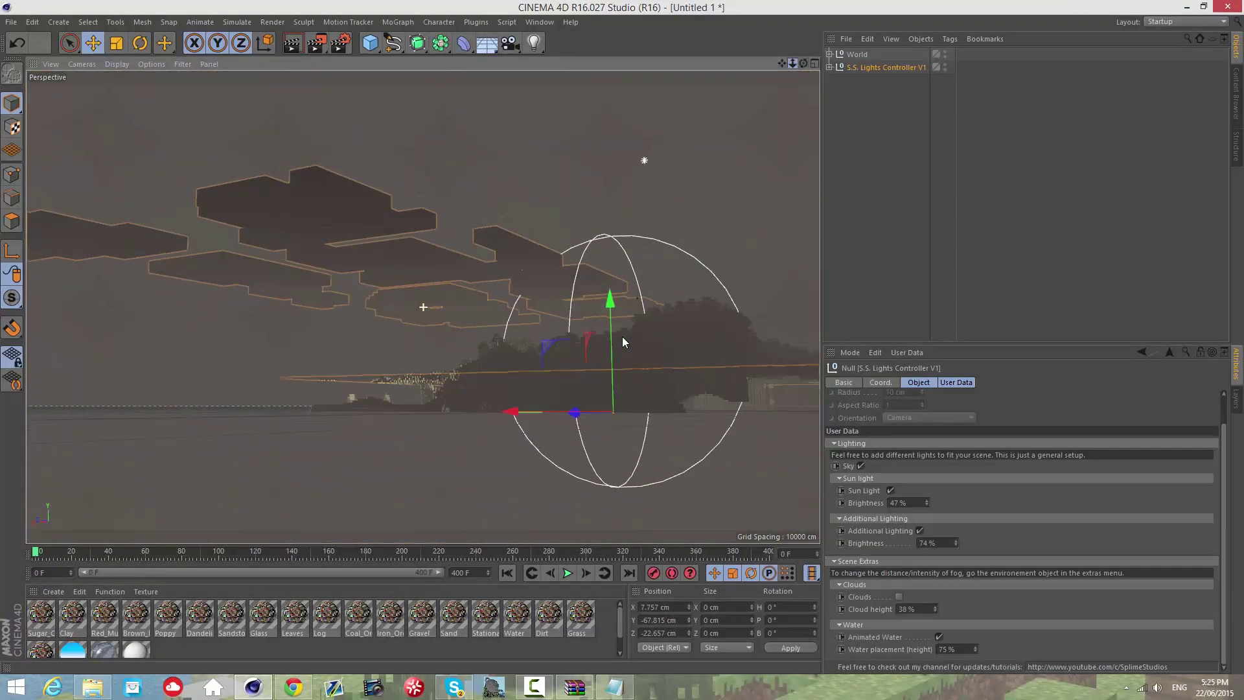
{"action": "scroll", "coordinate": [622, 337], "scroll_direction": "up", "scroll_amount": 1}
Undo the accidental selection of the Leaves object and turn the controller's Clouds back on
{"action": "left_click", "coordinate": [677, 324]}
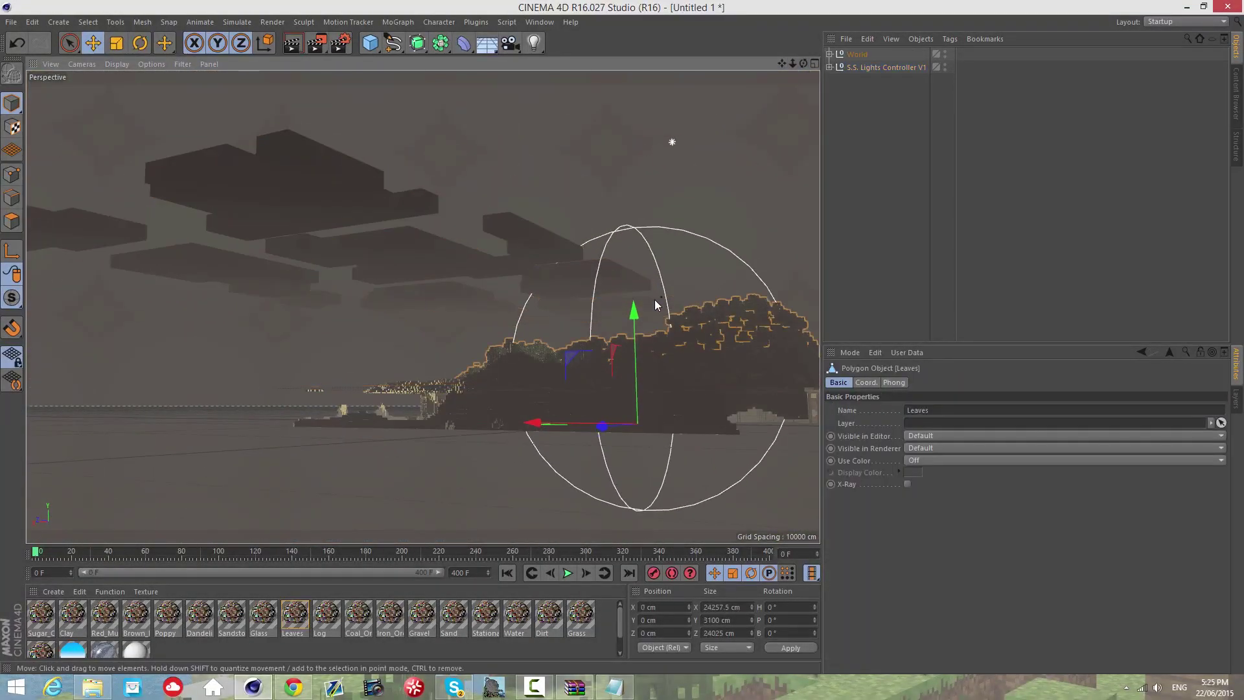
{"action": "left_click", "coordinate": [17, 43]}
{"action": "left_click_drag", "start_coordinate": [806, 67], "coordinate": [787, 72]}
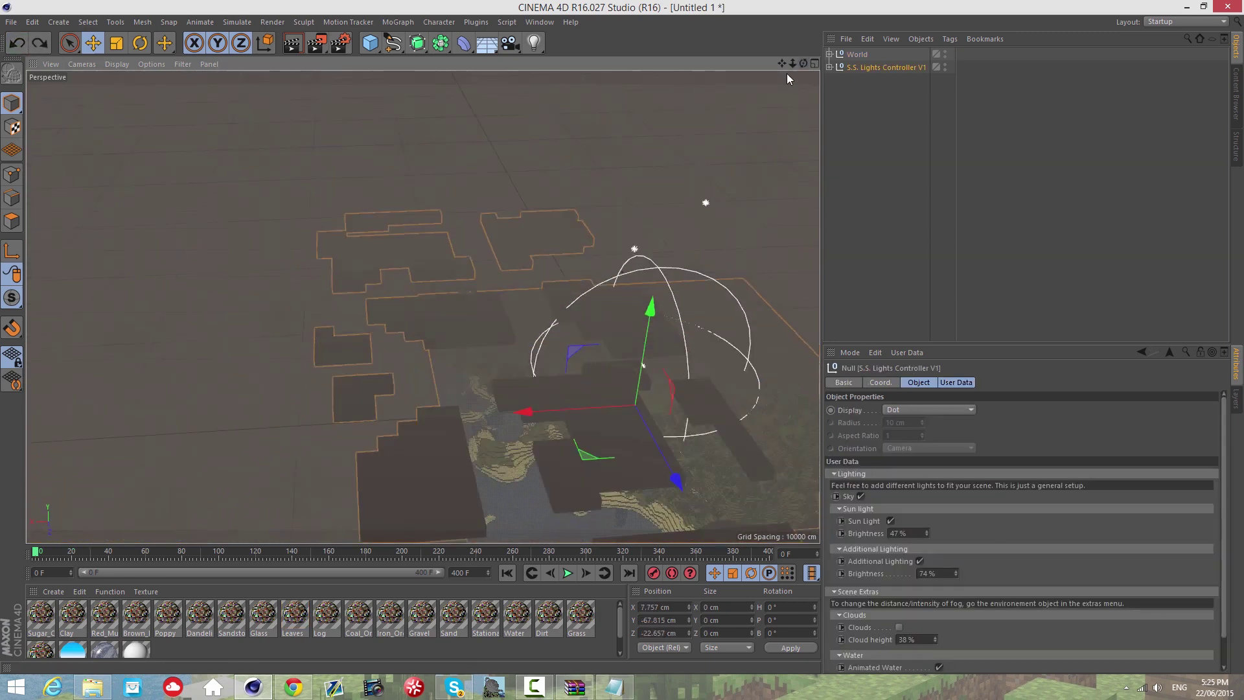
{"action": "left_click", "coordinate": [898, 627]}
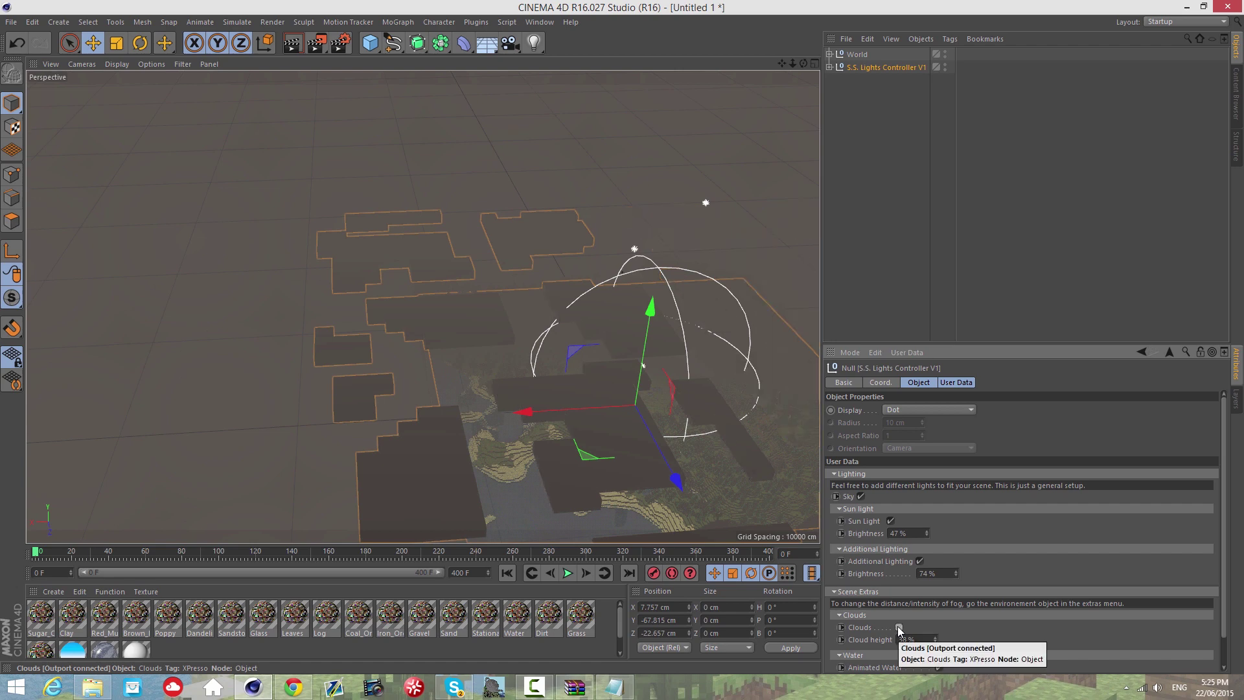
{"action": "left_click", "coordinate": [898, 627]}
Deselect and reselect S.S. Lights Controller V1, turn Clouds off, and step back through the last view changes
{"action": "left_click_drag", "start_coordinate": [623, 338], "coordinate": [623, 337], "text": "alt"}
{"action": "left_click", "coordinate": [872, 99]}
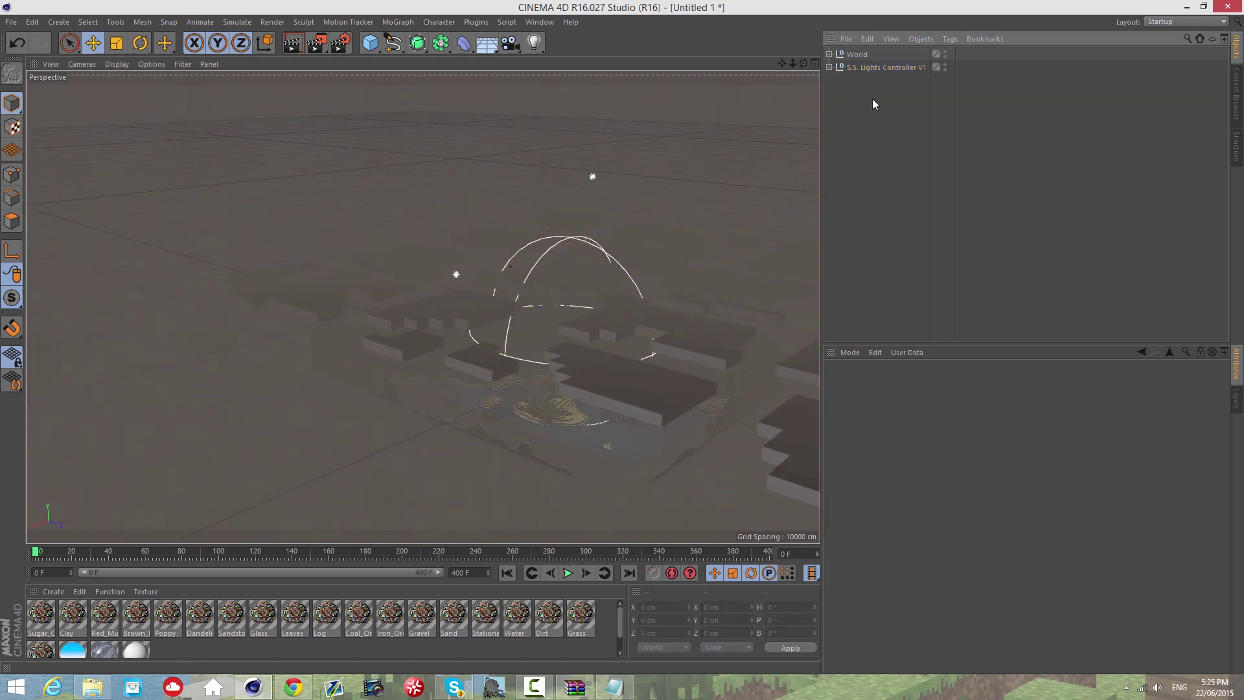
{"action": "left_click", "coordinate": [872, 67]}
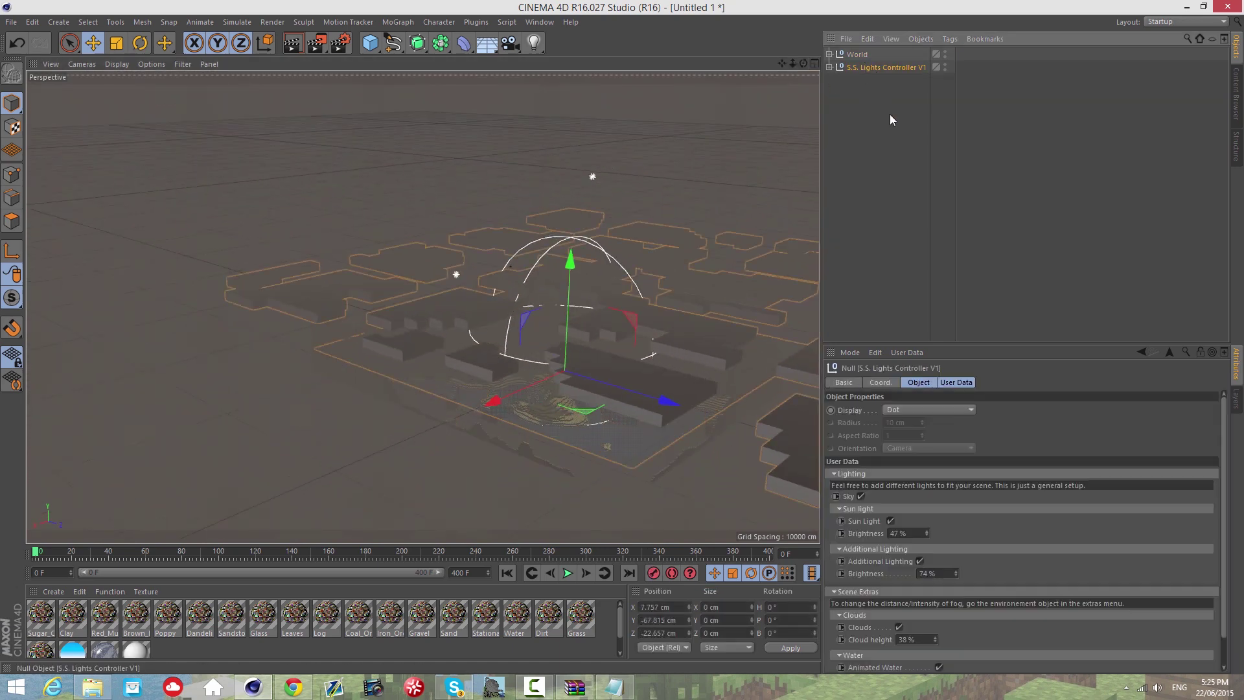
{"action": "left_click", "coordinate": [900, 628]}
{"action": "key", "text": "ctrl+shift+z"}
{"action": "key", "text": "ctrl+shift+z"}
{"action": "key", "text": "ctrl+shift+z"}
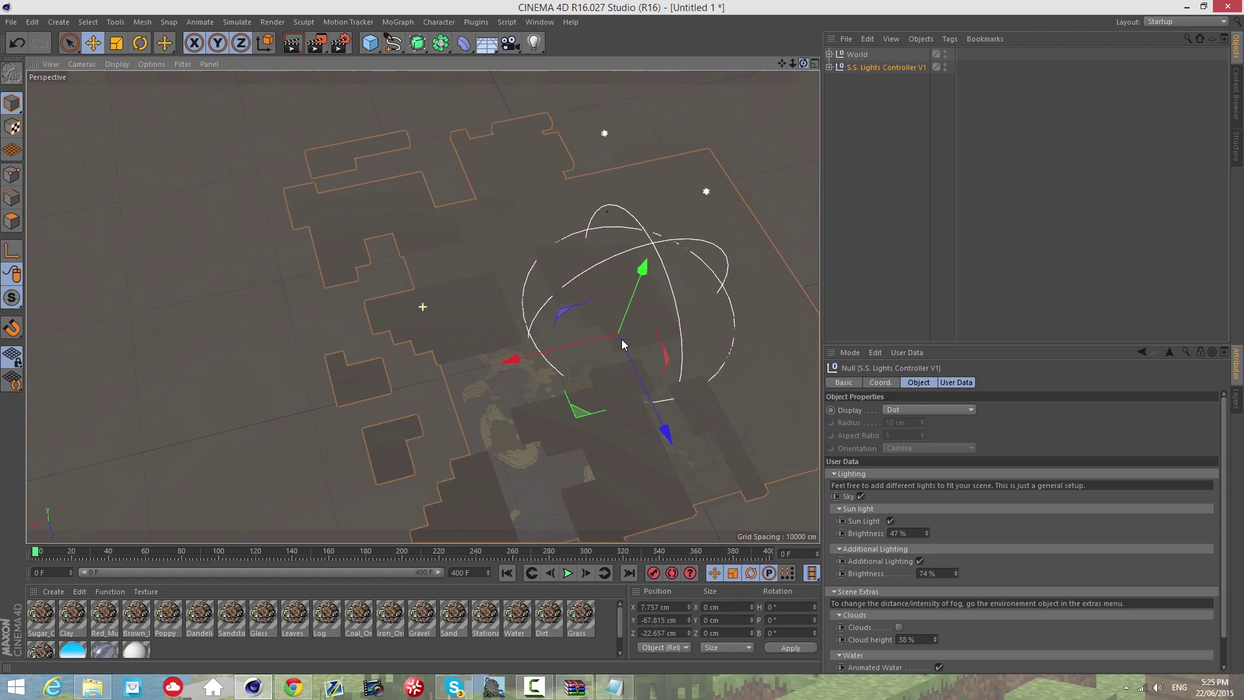
View the clouds from near ground level and toggle the Clouds option on and back off
{"action": "left_click_drag", "start_coordinate": [622, 340], "coordinate": [622, 337]}
{"action": "left_click_drag", "start_coordinate": [784, 62], "coordinate": [621, 336]}
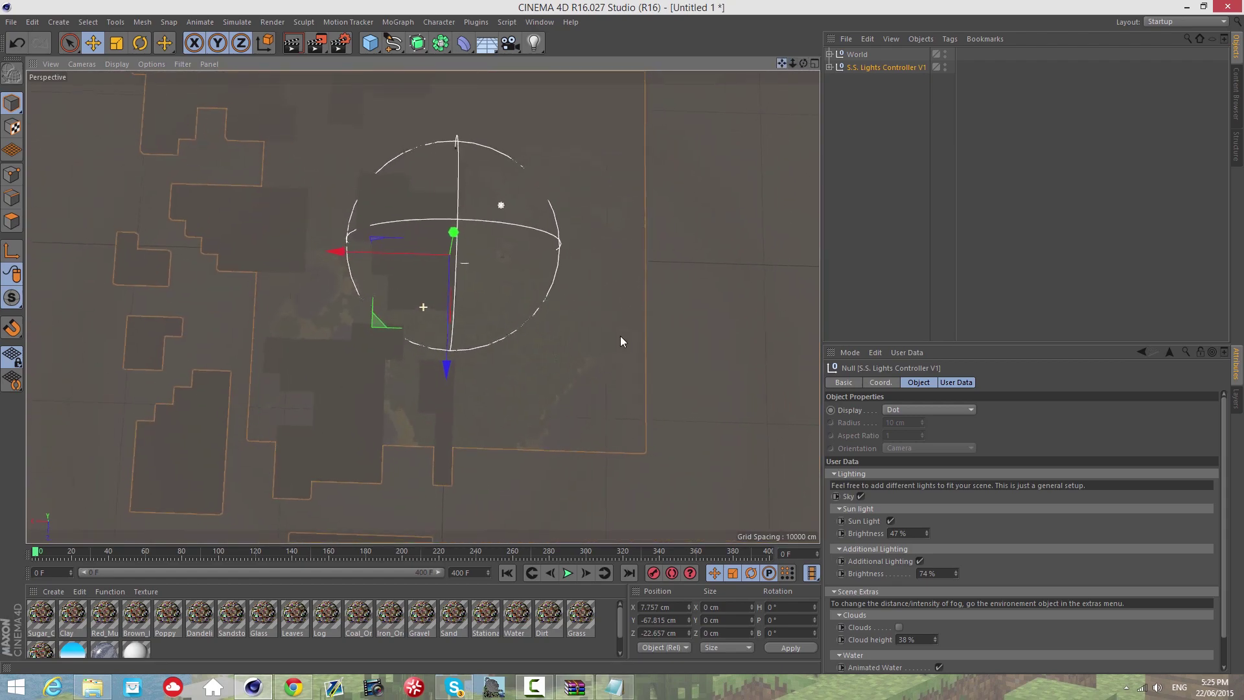
{"action": "middle_click_drag", "start_coordinate": [620, 335], "coordinate": [624, 332], "text": "alt"}
{"action": "scroll", "coordinate": [624, 332], "scroll_direction": "up", "scroll_amount": 4}
{"action": "left_click_drag", "start_coordinate": [624, 332], "coordinate": [622, 337], "text": "alt"}
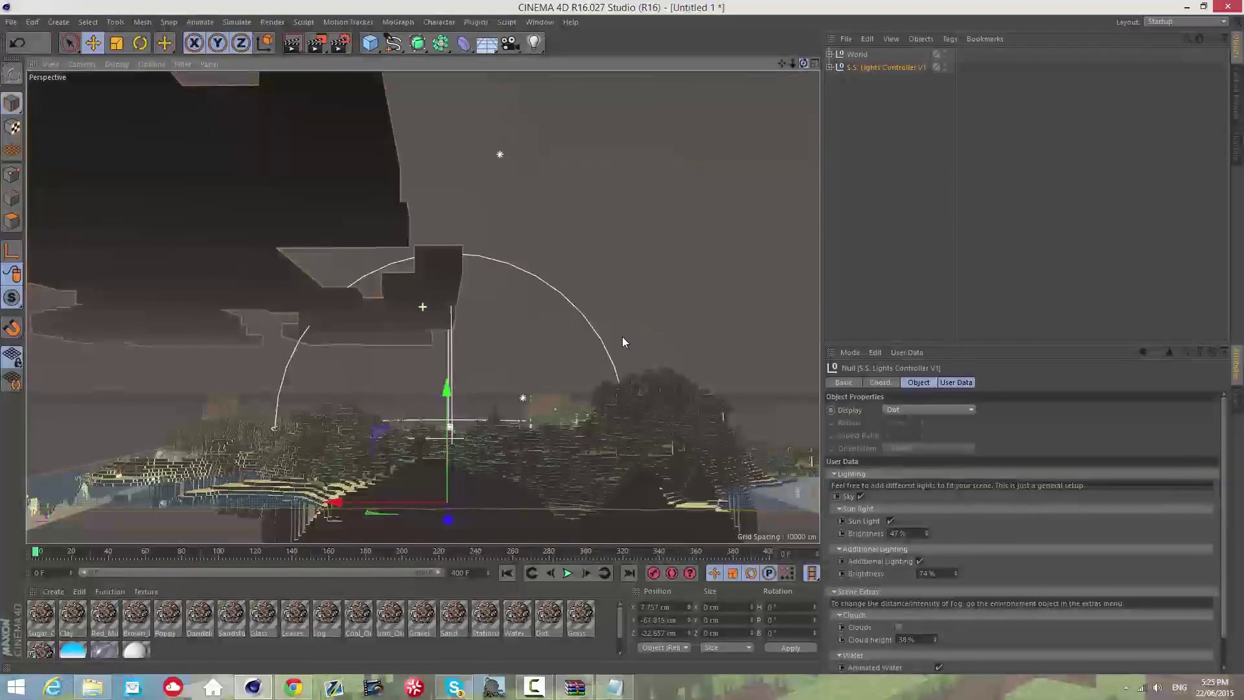
{"action": "left_click", "coordinate": [900, 628]}
{"action": "left_click", "coordinate": [900, 628]}
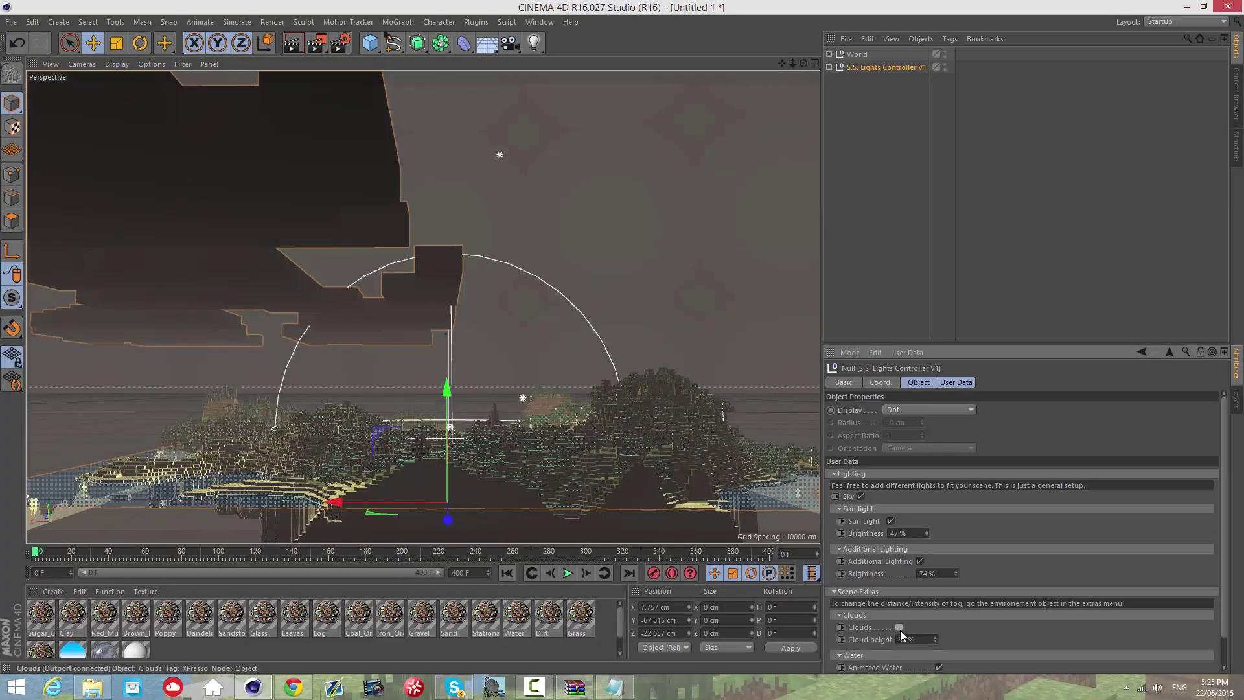
Toggle the controller's Clouds option on and off repeatedly while viewing the cloud layer from near ground level
{"action": "left_click", "coordinate": [900, 627]}
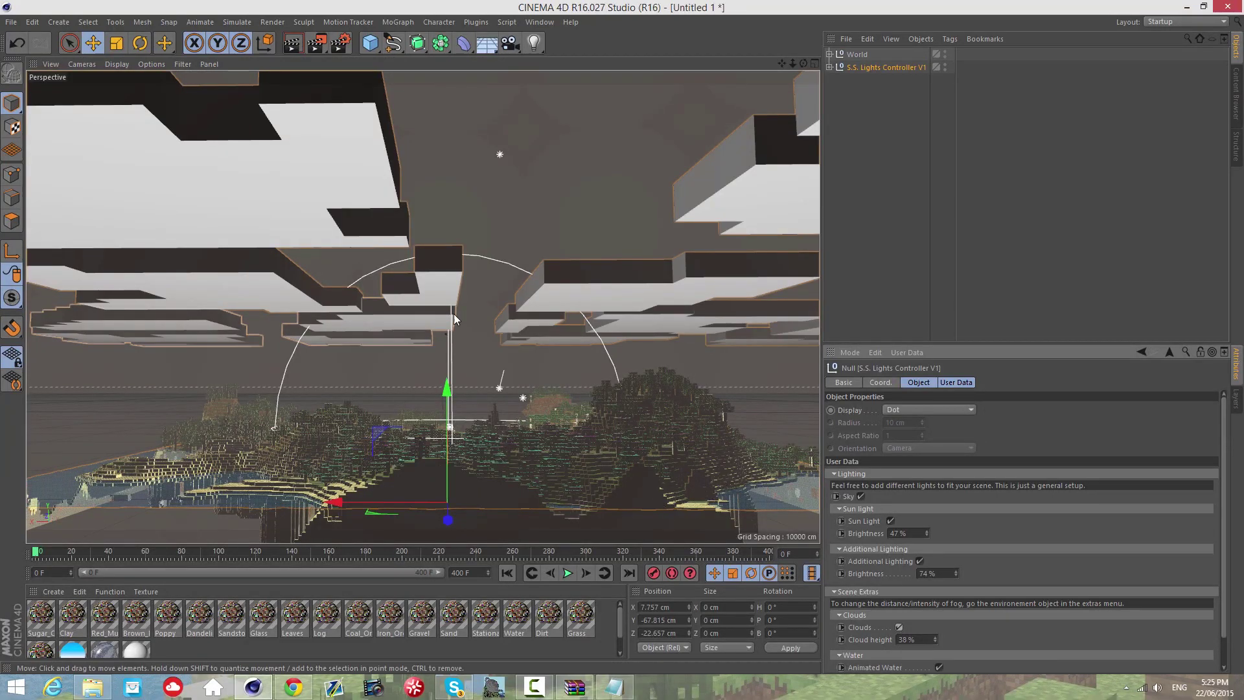
{"action": "left_click", "coordinate": [899, 628]}
{"action": "left_click", "coordinate": [899, 627]}
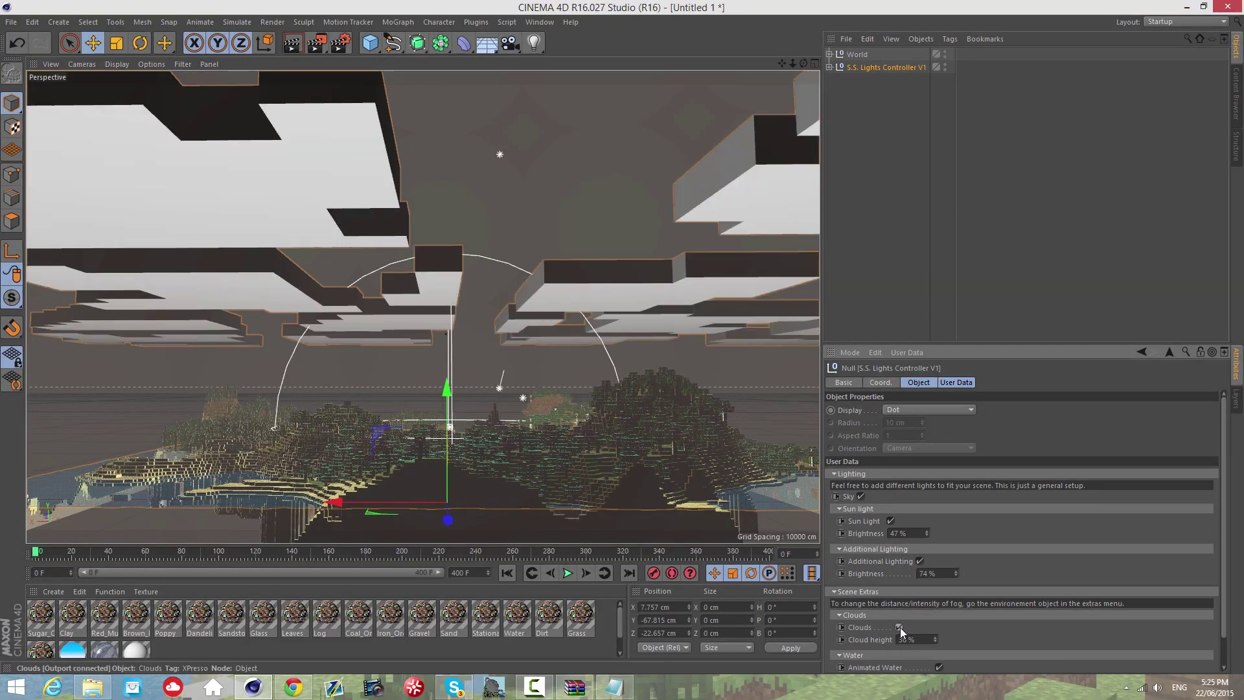
{"action": "left_click", "coordinate": [900, 628]}
{"action": "left_click", "coordinate": [901, 629]}
{"action": "left_click", "coordinate": [901, 629]}
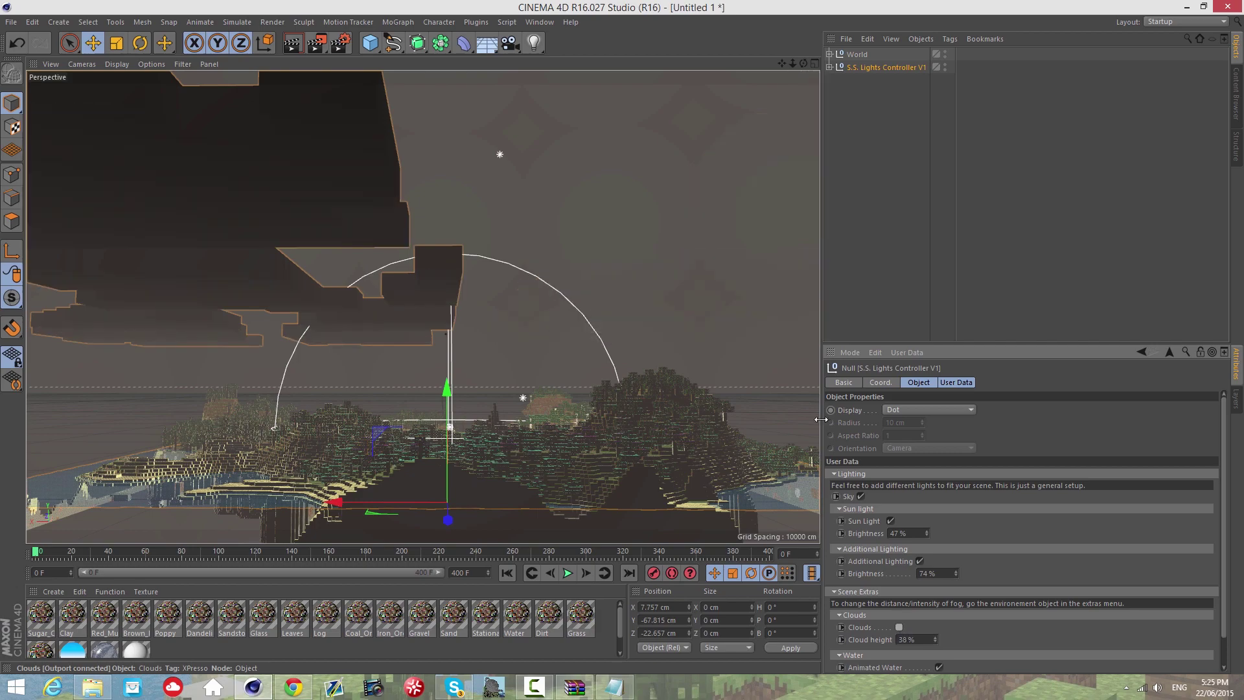
View the world from above and turn the controller's Clouds on and off again
{"action": "left_click_drag", "start_coordinate": [804, 64], "coordinate": [643, 191]}
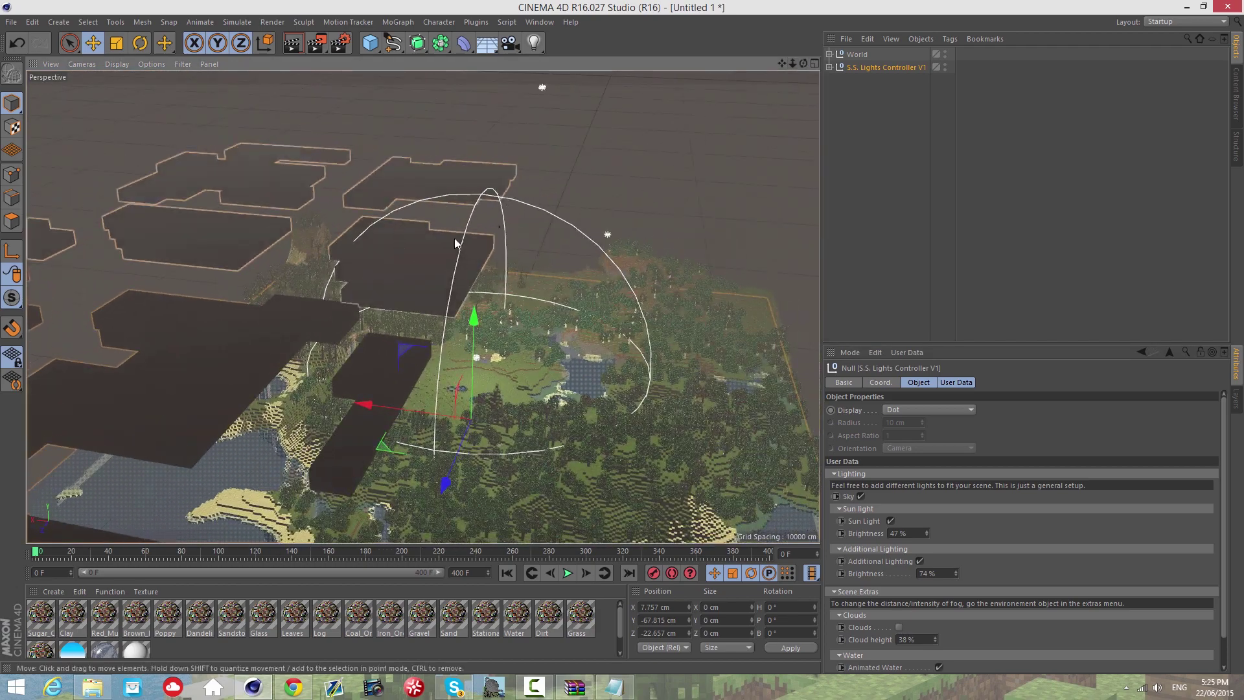
{"action": "left_click", "coordinate": [900, 628]}
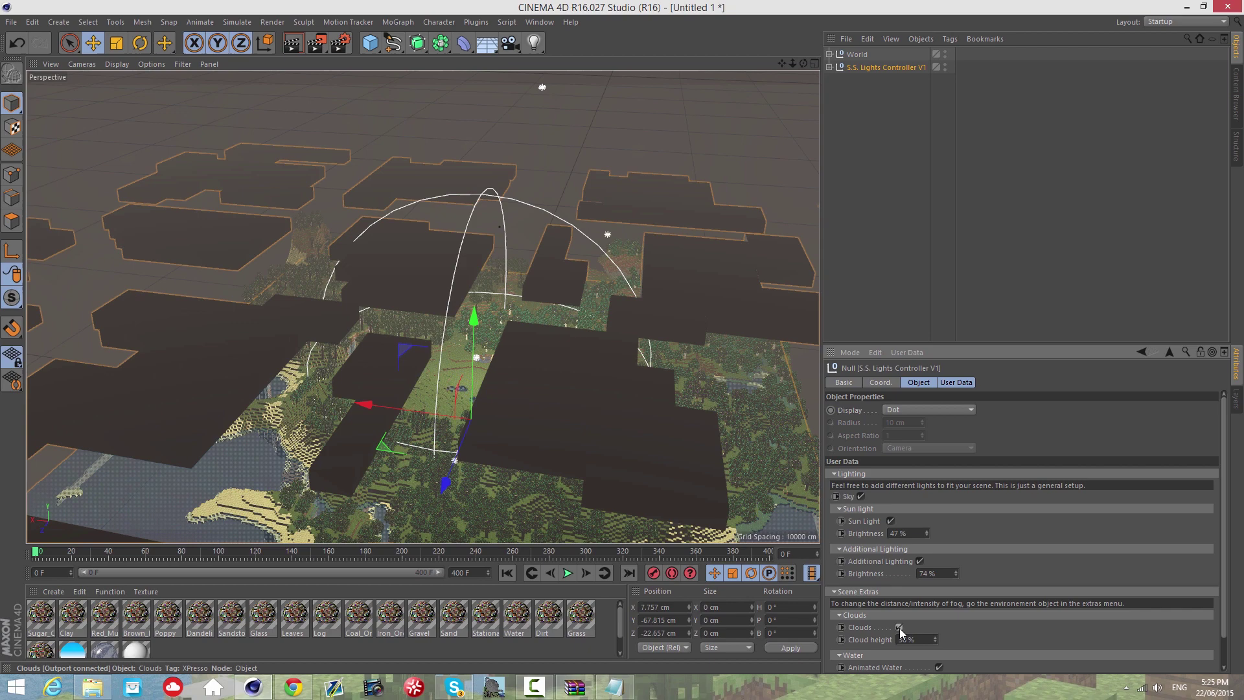
{"action": "left_click", "coordinate": [902, 626]}
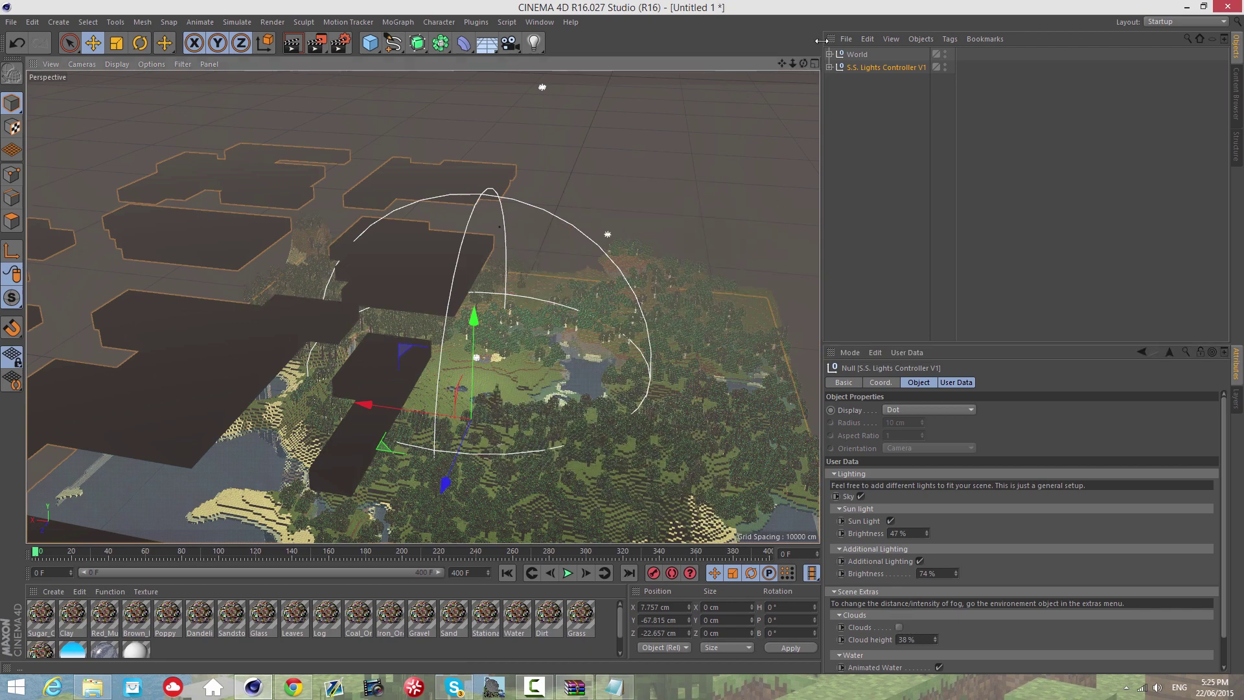
Turn the controller's Clouds on from a ground-level view and set the Cloud height to 29 %
{"action": "left_click_drag", "start_coordinate": [622, 337], "coordinate": [630, 314]}
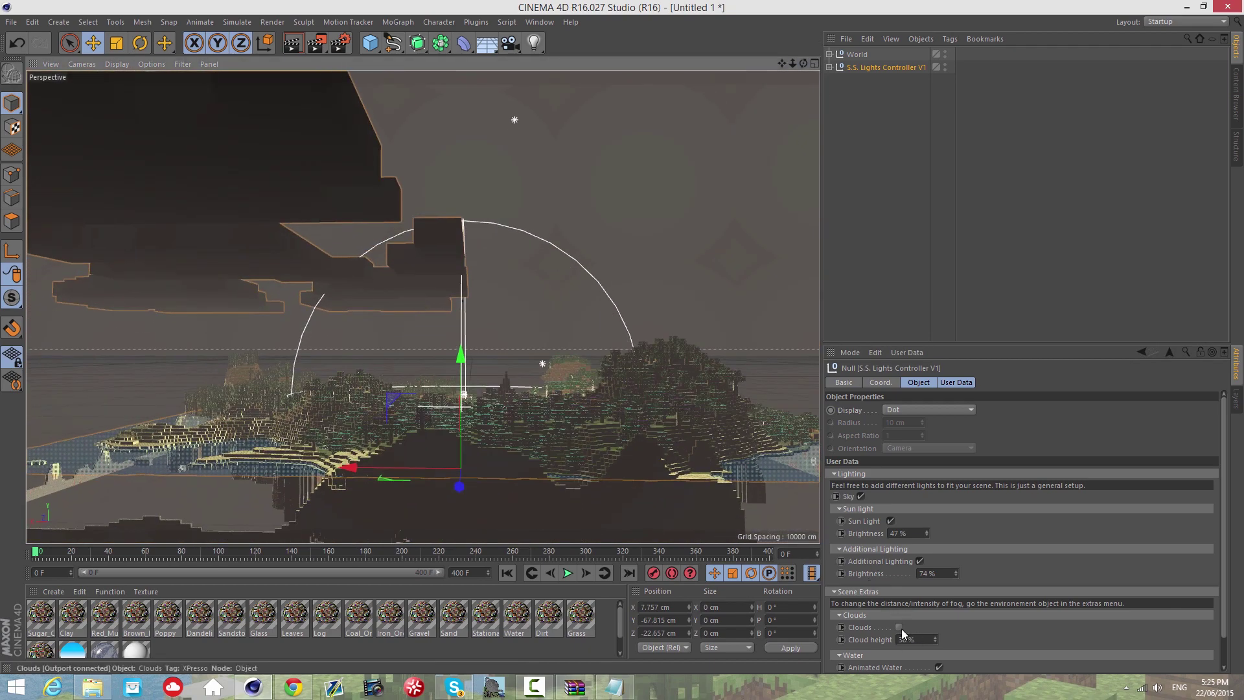
{"action": "left_click_drag", "start_coordinate": [801, 78], "coordinate": [800, 72]}
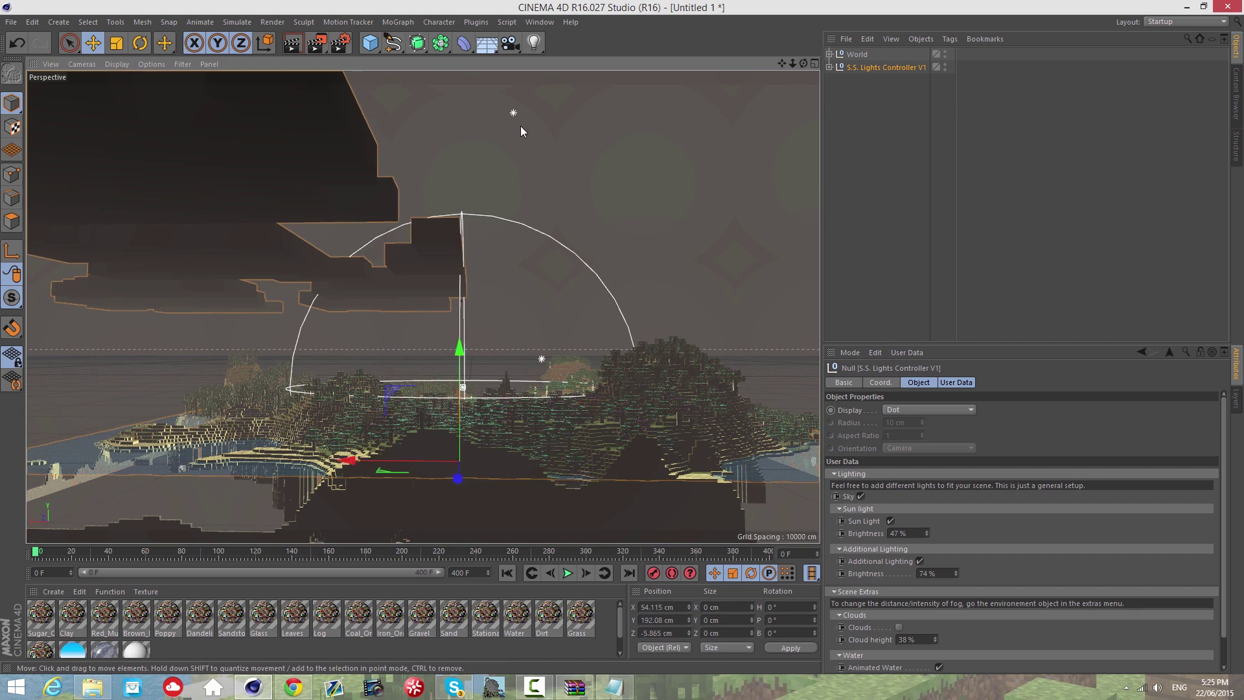
{"action": "left_click", "coordinate": [26, 43]}
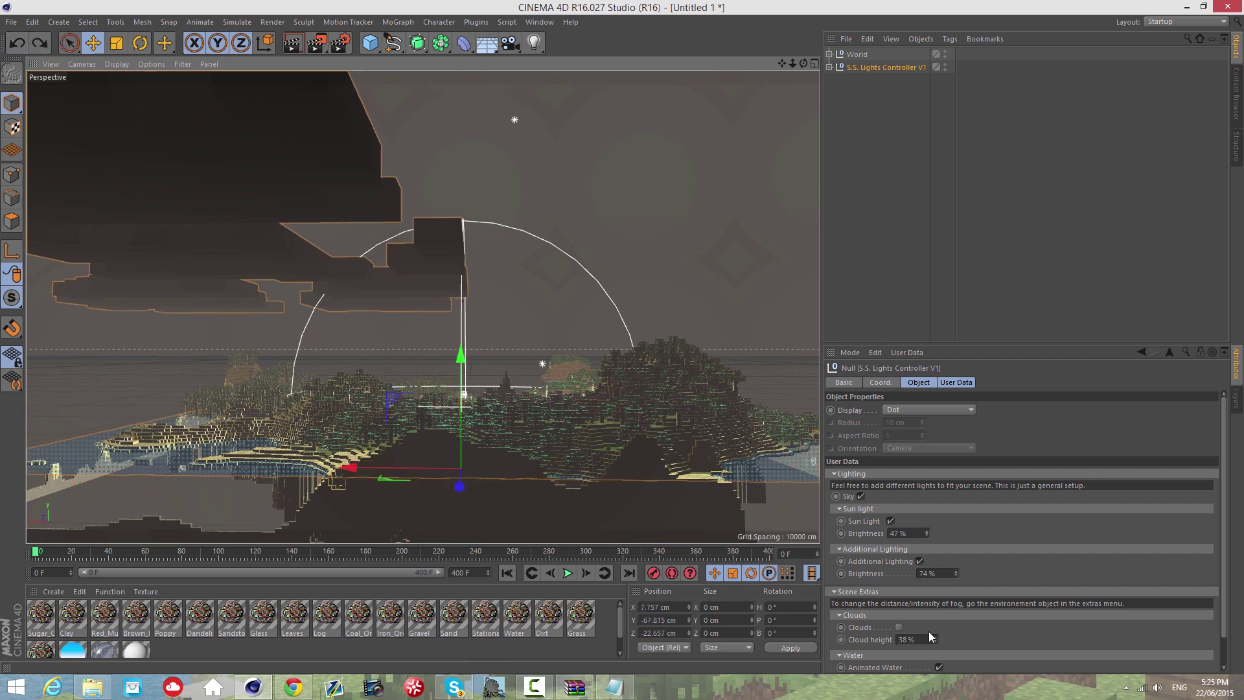
{"action": "left_click", "coordinate": [899, 627]}
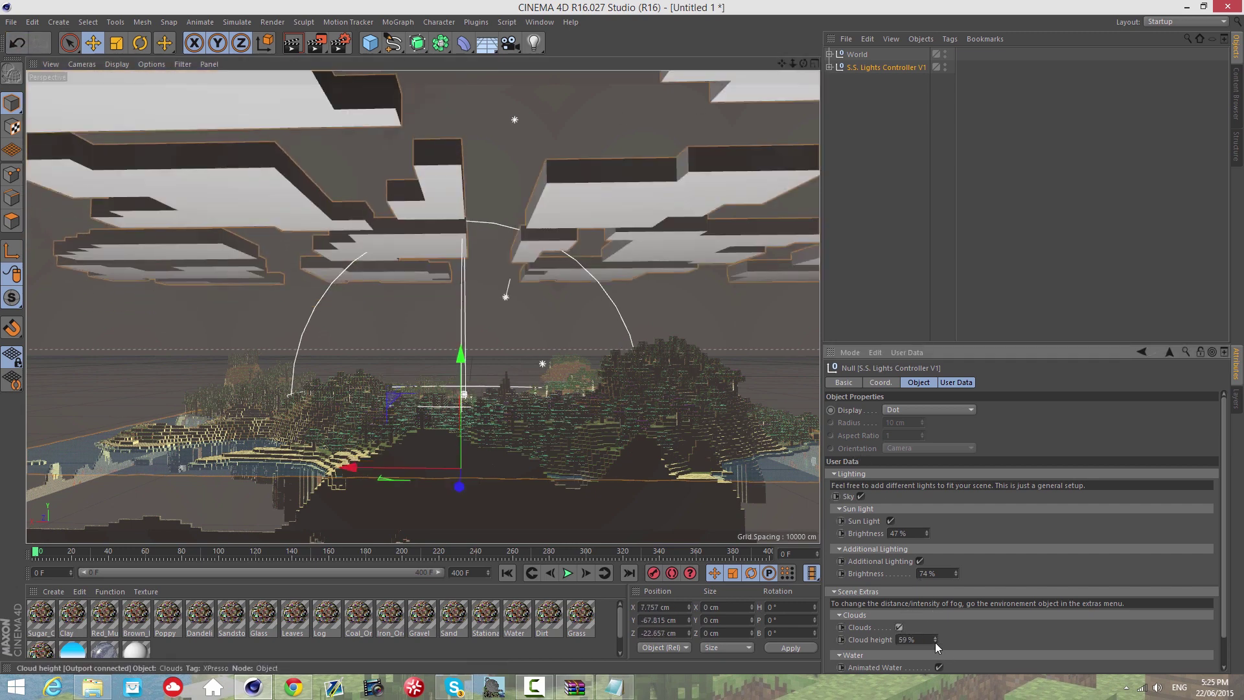
{"action": "left_click_drag", "start_coordinate": [937, 647], "coordinate": [936, 640]}
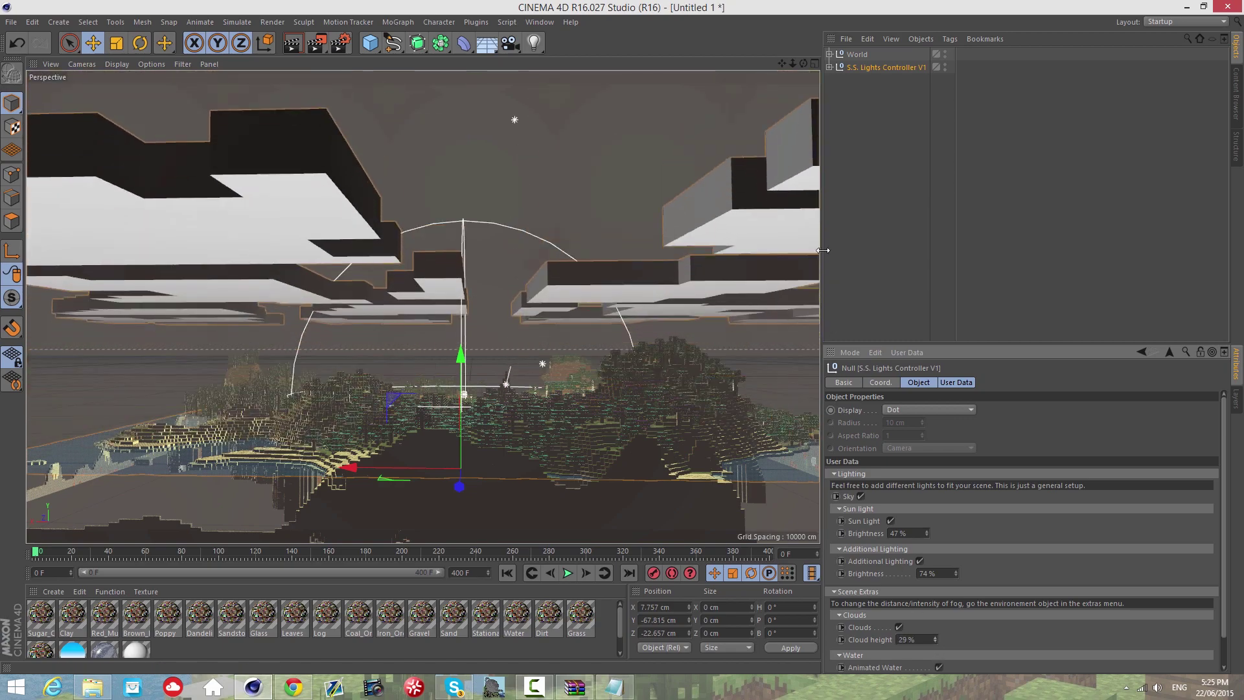
Examine the clouds from below and above the layer, and the grass field with its pond up close
{"action": "middle_click_drag", "start_coordinate": [620, 336], "coordinate": [622, 337], "text": "alt"}
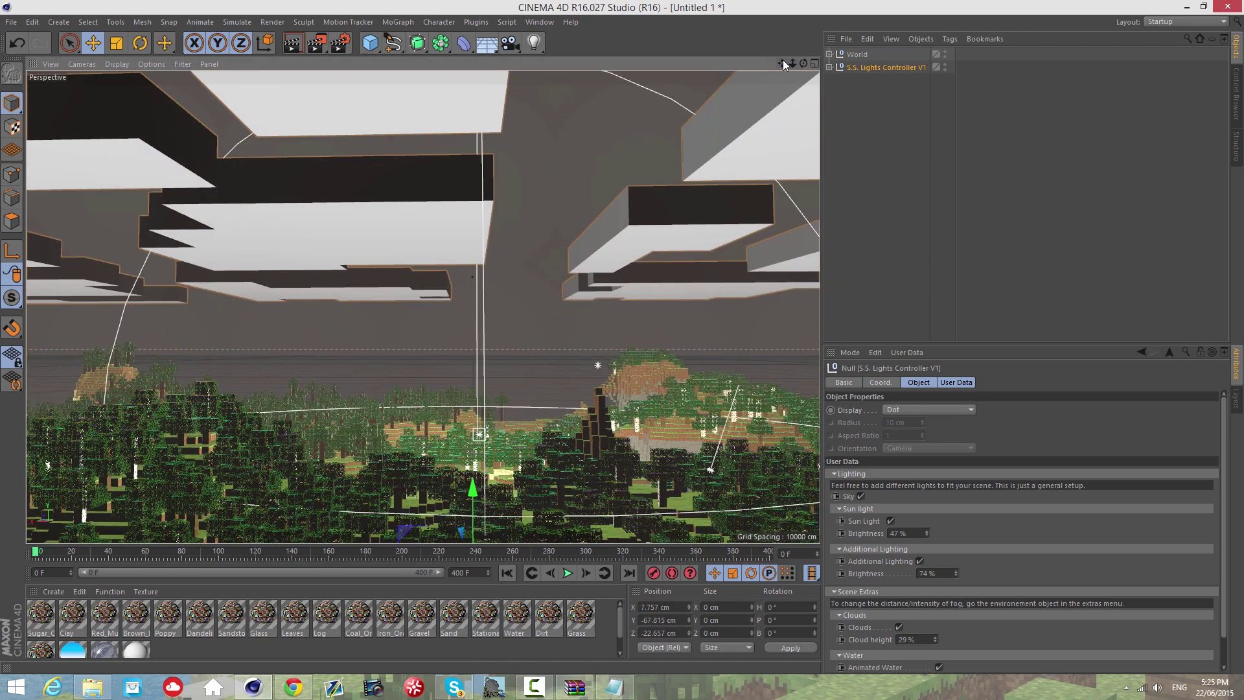
{"action": "right_click_drag", "start_coordinate": [622, 337], "coordinate": [624, 337], "text": "alt"}
{"action": "left_click_drag", "start_coordinate": [622, 337], "coordinate": [622, 336], "text": "alt"}
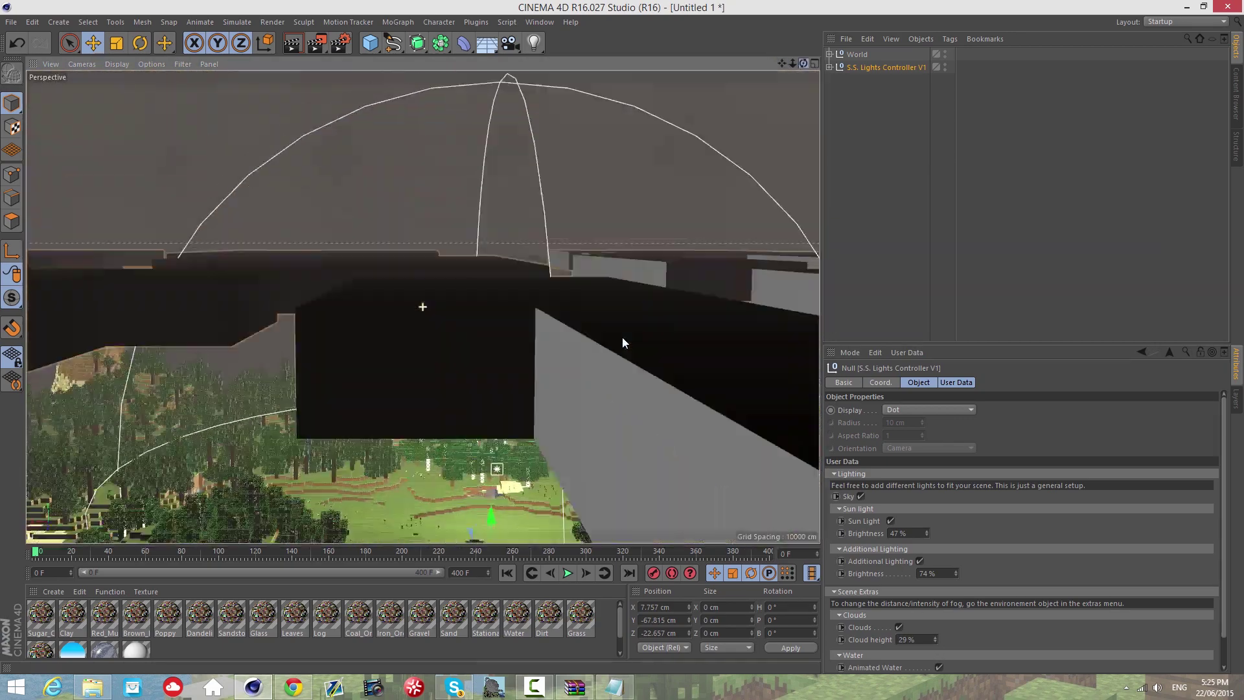
{"action": "mouse_move", "coordinate": [622, 336]}
{"action": "middle_mouse_down", "text": "alt"}
{"action": "mouse_move", "coordinate": [620, 308]}
{"action": "mouse_move", "coordinate": [619, 339]}
{"action": "middle_mouse_up", "text": "alt"}
{"action": "scroll", "coordinate": [621, 336], "scroll_direction": "up", "scroll_amount": 10}
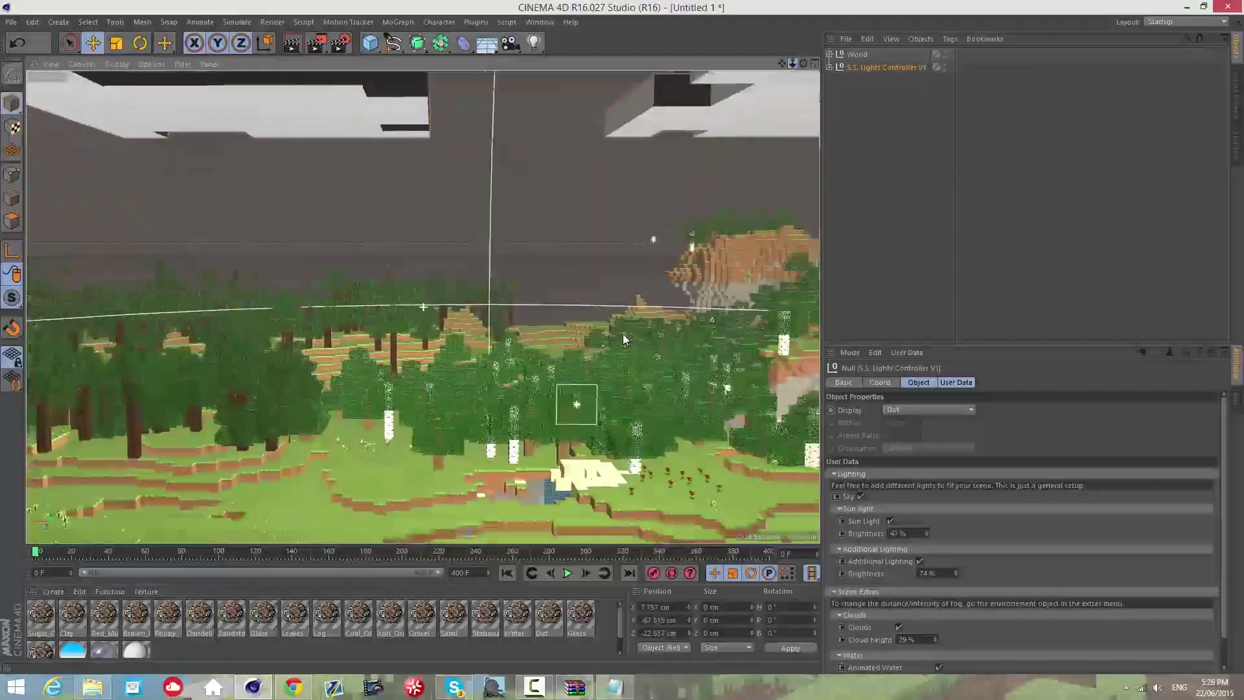
{"action": "scroll", "coordinate": [622, 337], "scroll_direction": "down", "scroll_amount": 10}
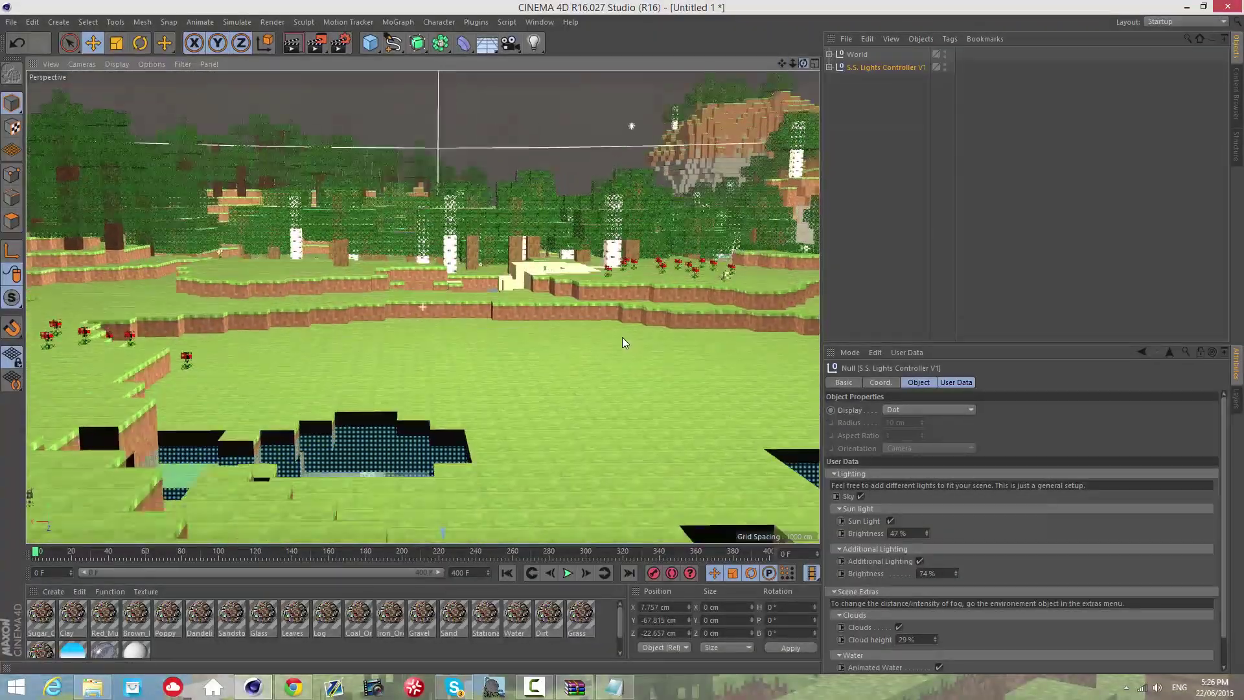
{"action": "scroll", "coordinate": [624, 342], "scroll_direction": "down", "scroll_amount": 3}
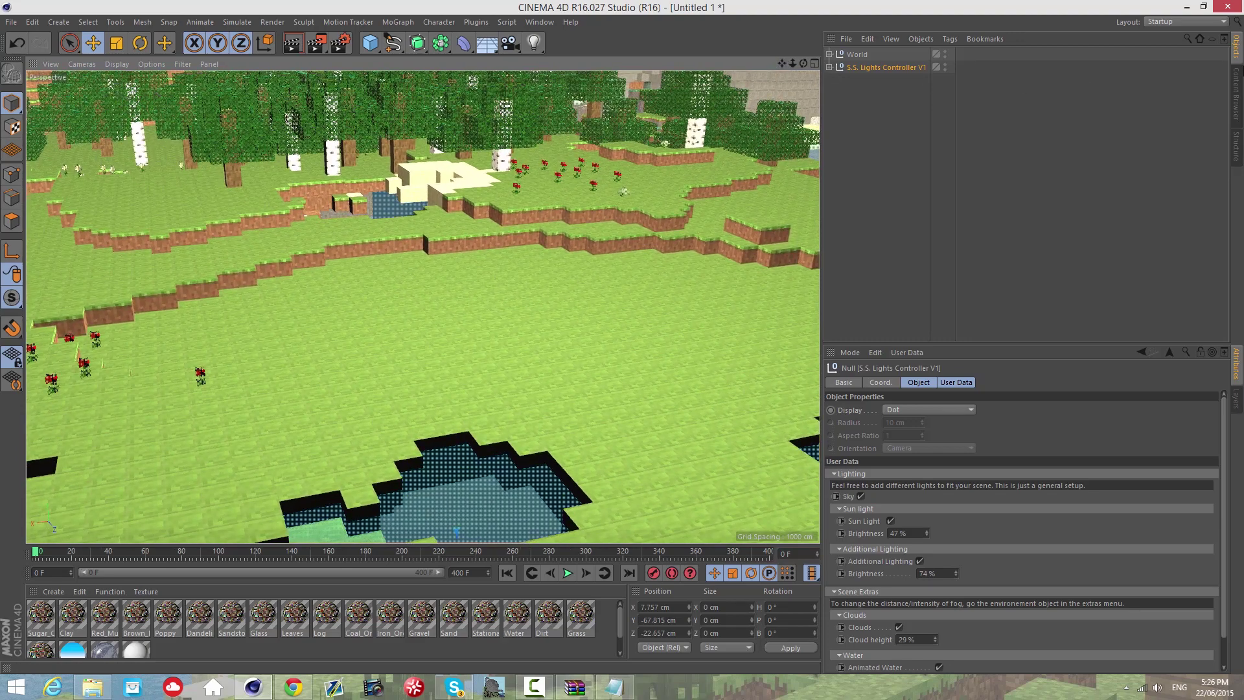
Open S.S. Lighting Render Test 1.png from the rendered examples folder, inspect the house and water up close, and close it
{"action": "left_click", "coordinate": [1236, 95]}
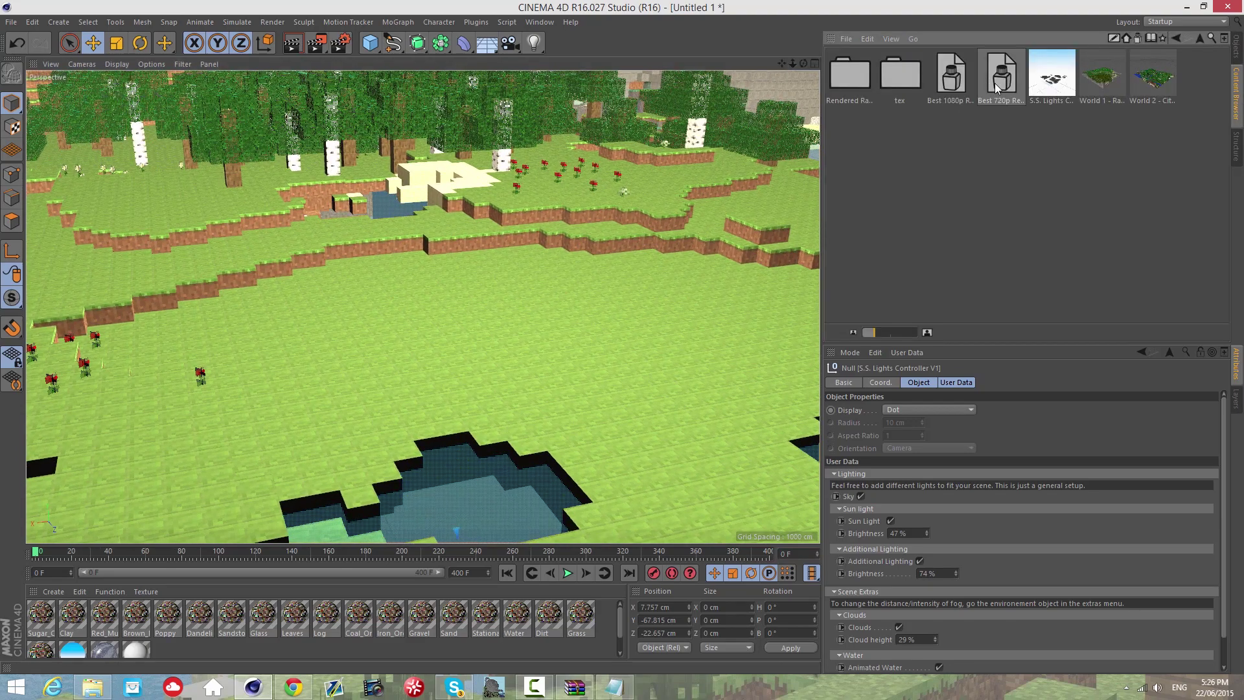
{"action": "double_click", "coordinate": [868, 79]}
{"action": "double_click", "coordinate": [850, 74]}
{"action": "left_click_drag", "start_coordinate": [760, 129], "coordinate": [782, 63]}
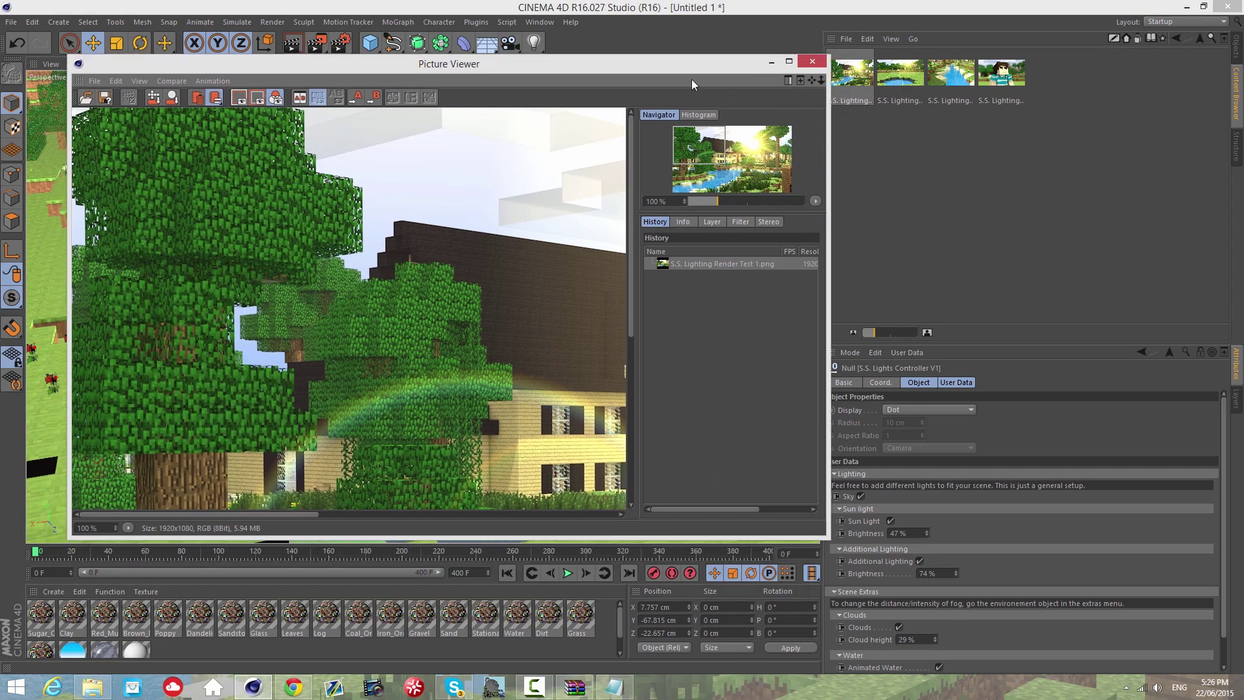
{"action": "scroll", "coordinate": [406, 282], "scroll_direction": "down", "scroll_amount": 4}
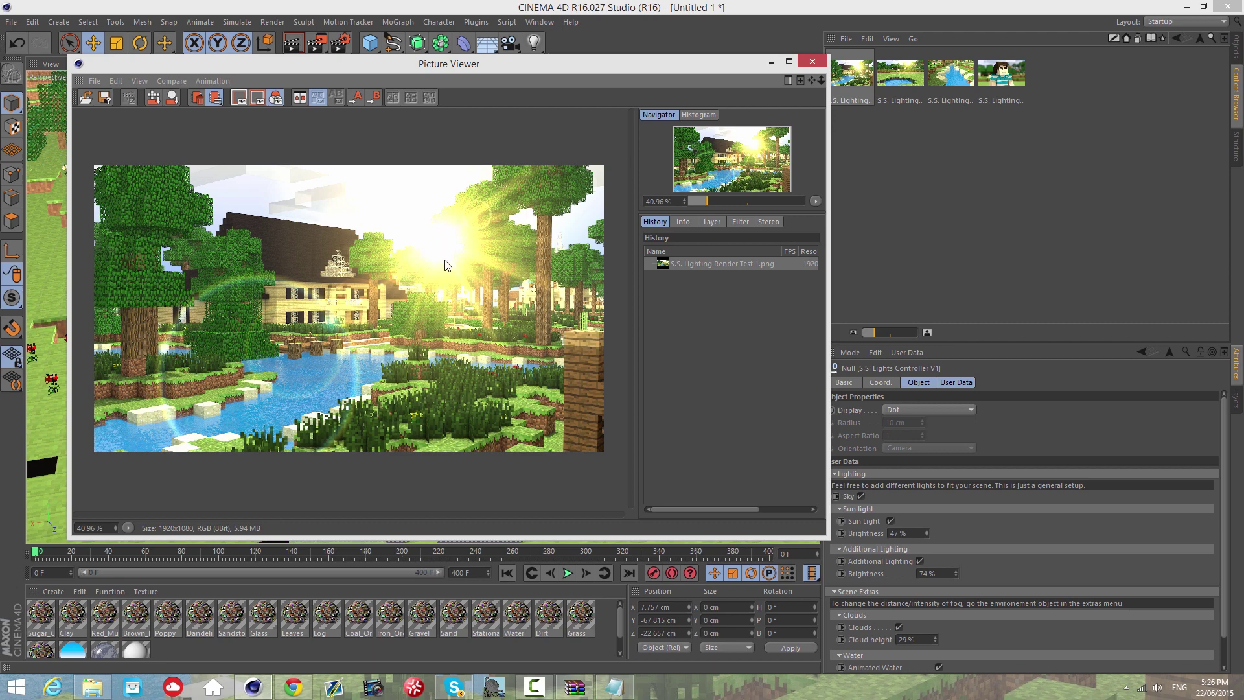
{"action": "scroll", "coordinate": [257, 415], "scroll_direction": "up", "scroll_amount": 5}
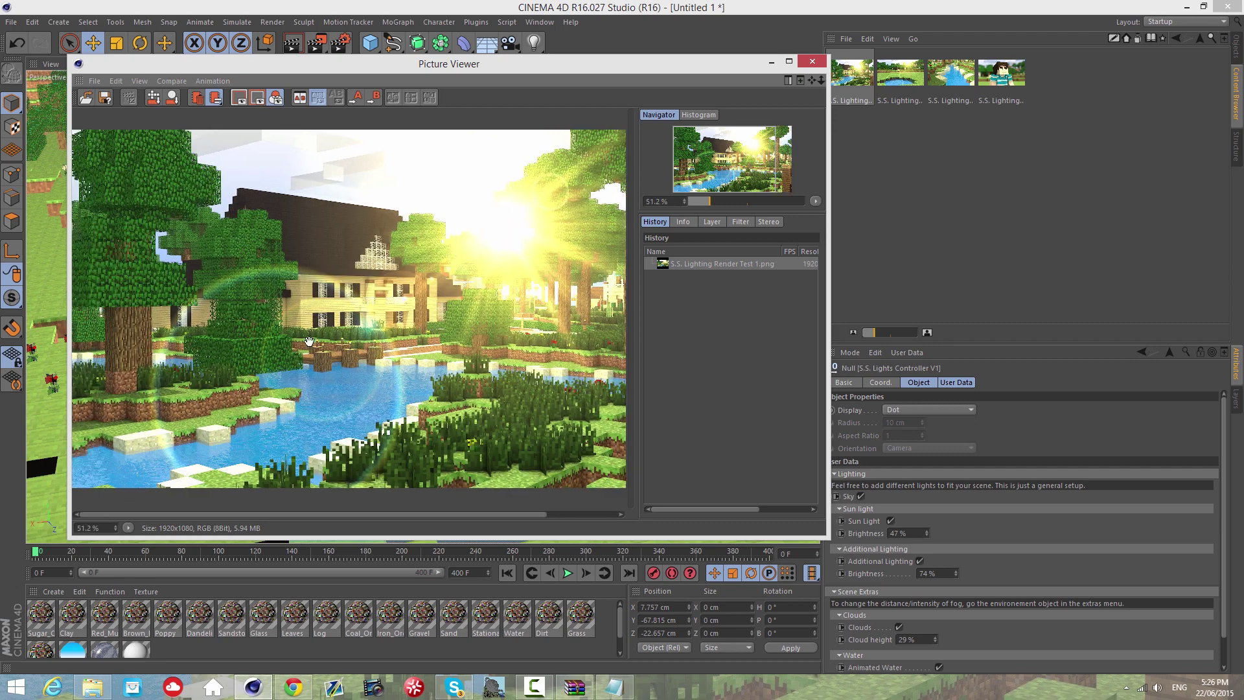
{"action": "left_click_drag", "start_coordinate": [340, 381], "coordinate": [590, 216]}
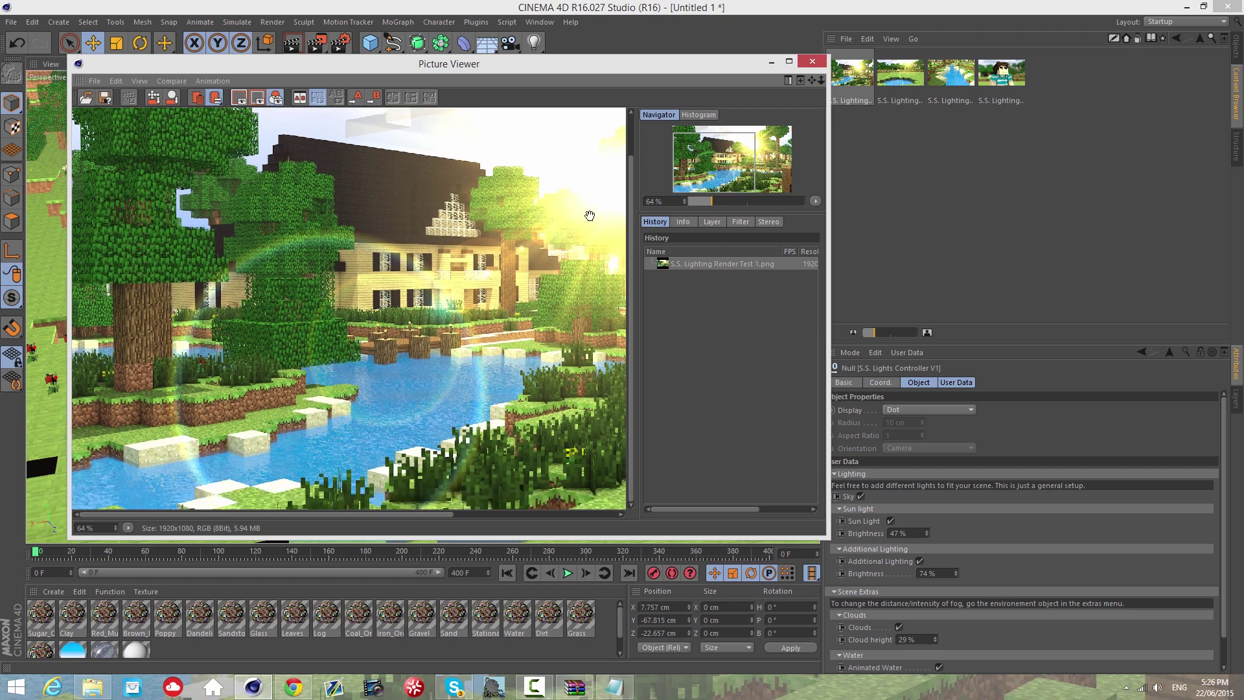
{"action": "left_click", "coordinate": [811, 62]}
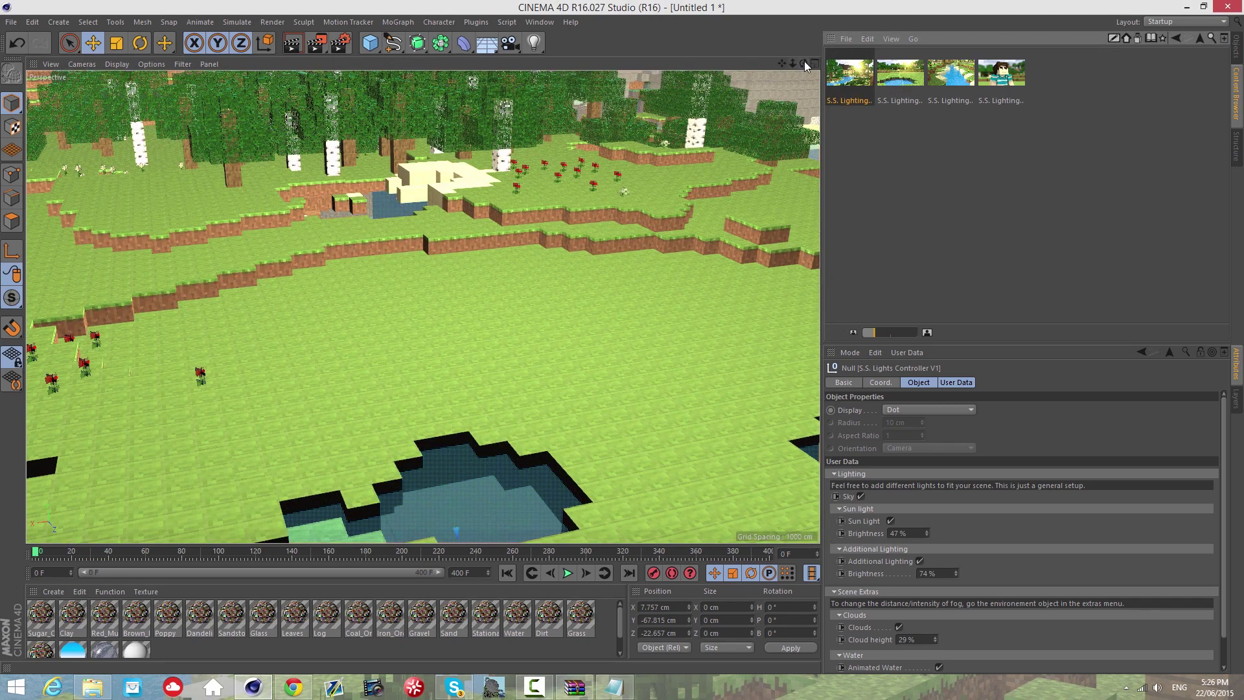
Open S.S. Lighting Render Test 2.png, compare it with the pond in the scene, and close the image
{"action": "double_click", "coordinate": [900, 72]}
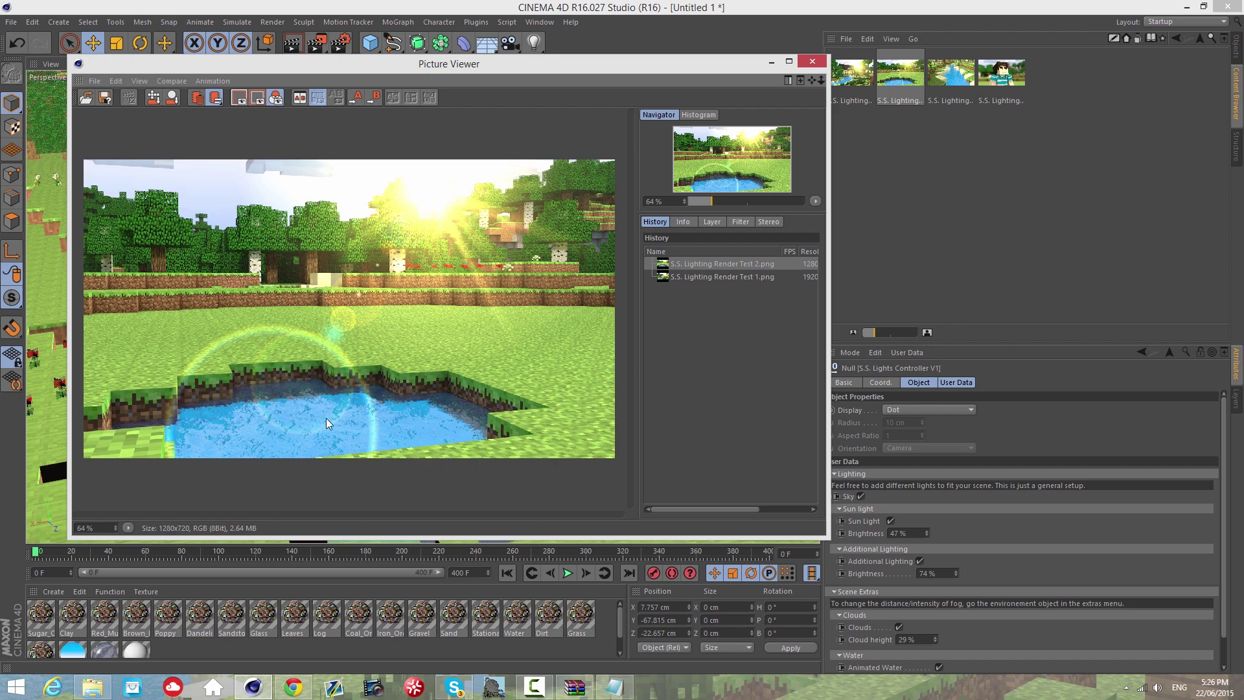
{"action": "scroll", "coordinate": [322, 402], "scroll_direction": "down", "scroll_amount": 1}
{"action": "left_click_drag", "start_coordinate": [767, 67], "coordinate": [813, 87]}
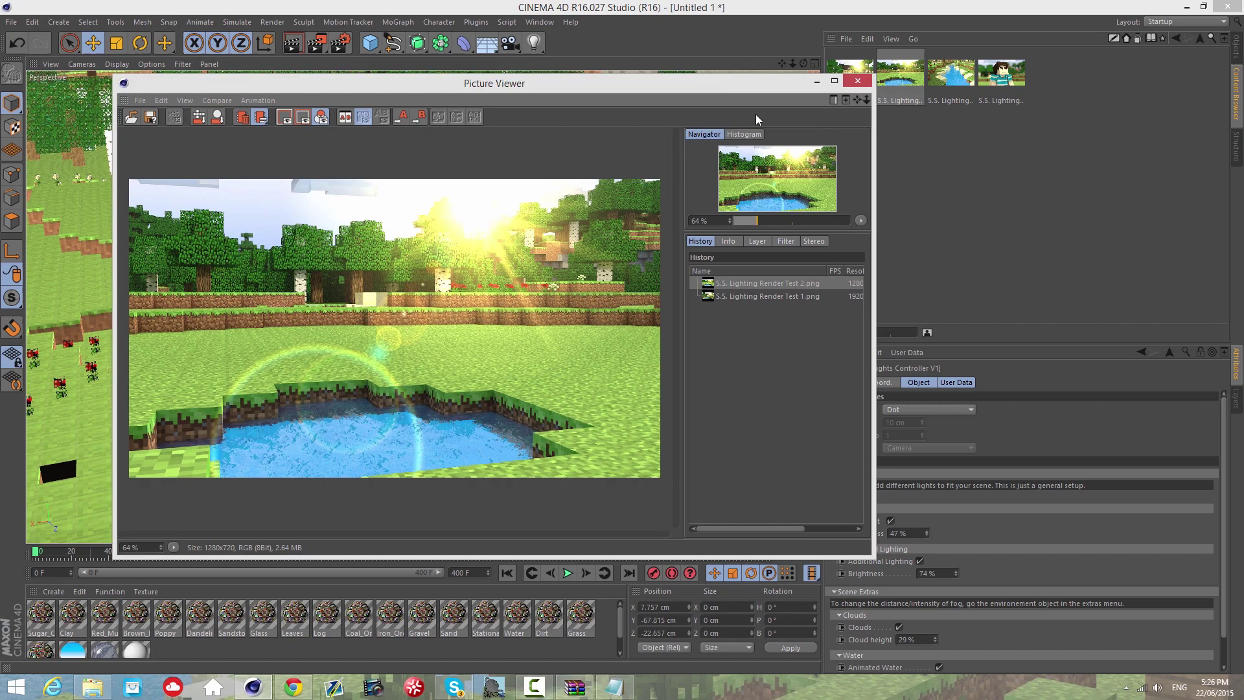
{"action": "left_click", "coordinate": [816, 80]}
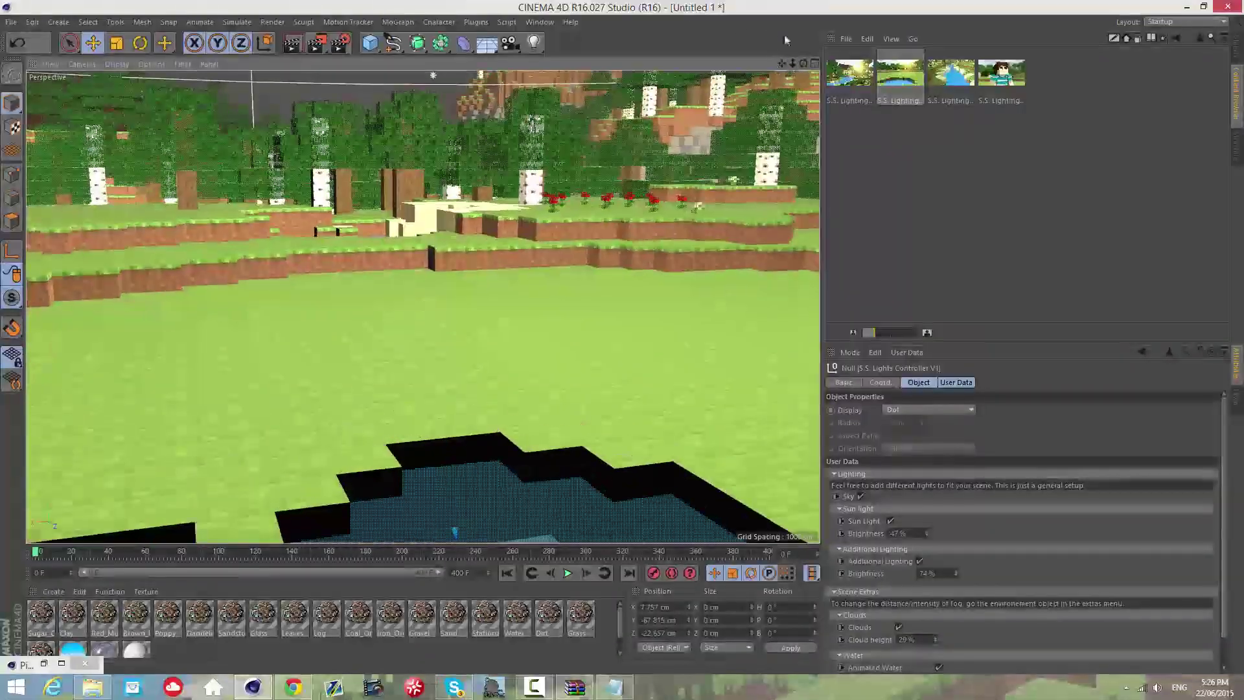
{"action": "left_click_drag", "start_coordinate": [782, 63], "coordinate": [623, 332]}
{"action": "left_click", "coordinate": [84, 663]}
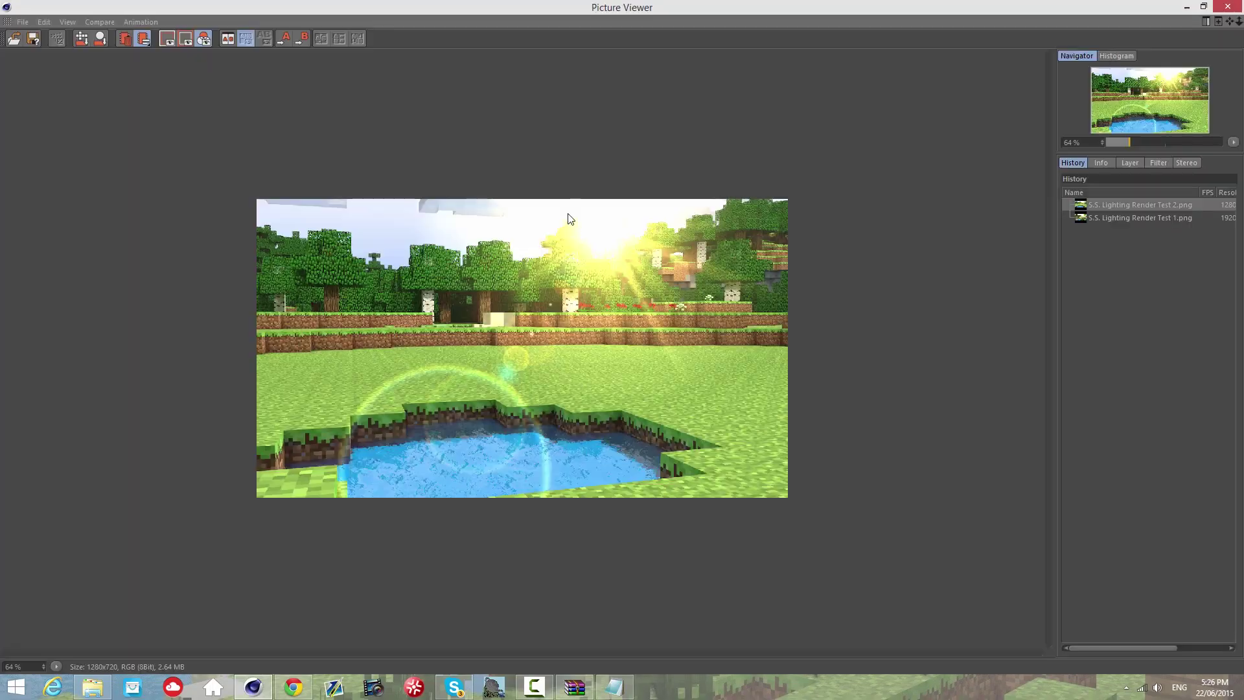
{"action": "left_click_drag", "start_coordinate": [658, 12], "coordinate": [408, 91]}
{"action": "left_click", "coordinate": [823, 92]}
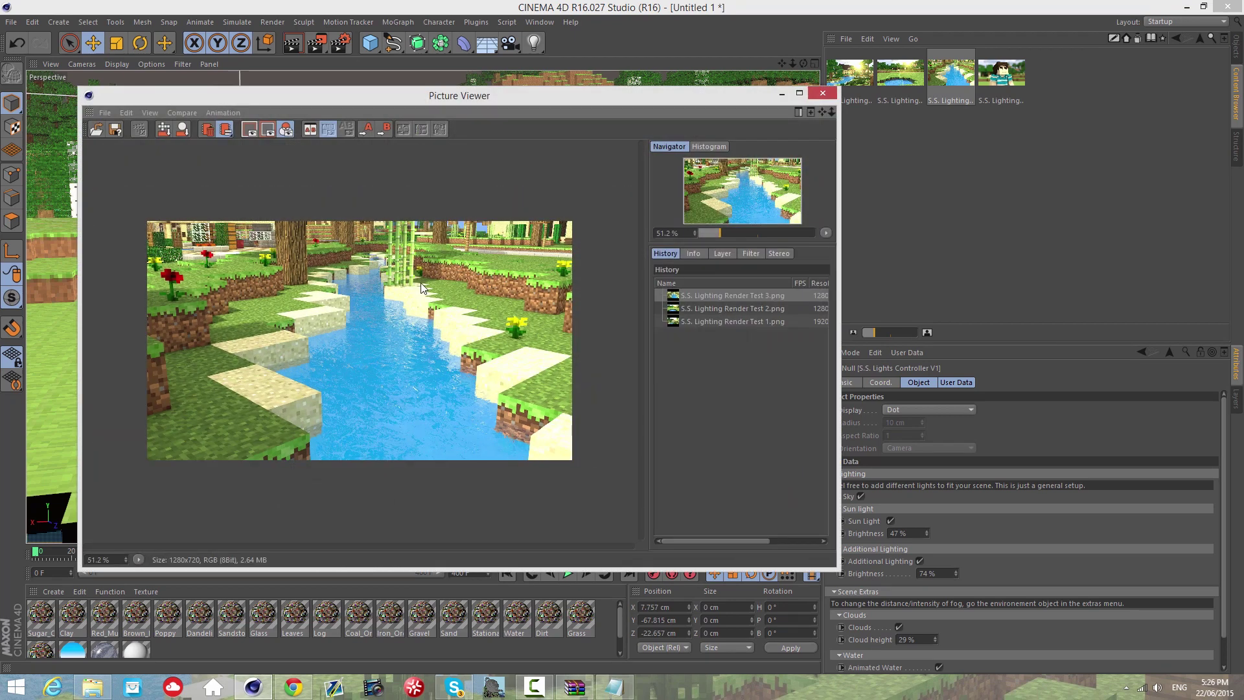
Examine the river in S.S. Lighting Render Test 3.png at 64 % zoom and close the image
{"action": "scroll", "coordinate": [422, 287], "scroll_direction": "up", "scroll_amount": 1}
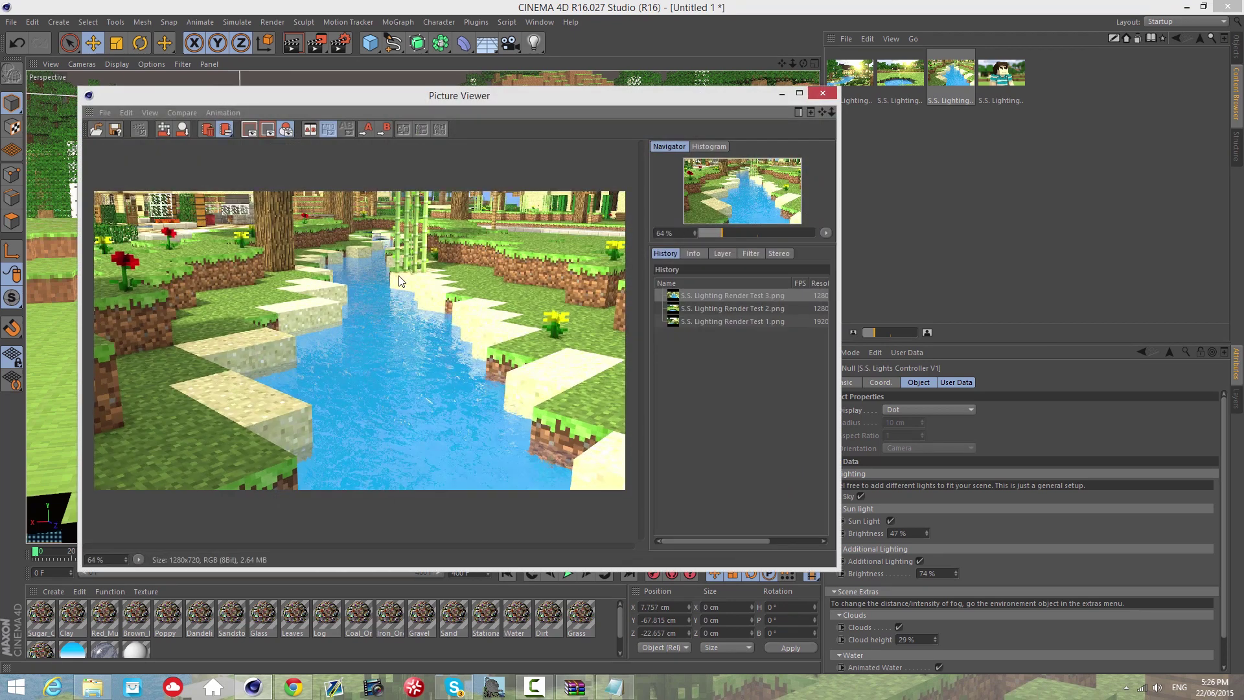
{"action": "left_click_drag", "start_coordinate": [709, 103], "coordinate": [728, 72]}
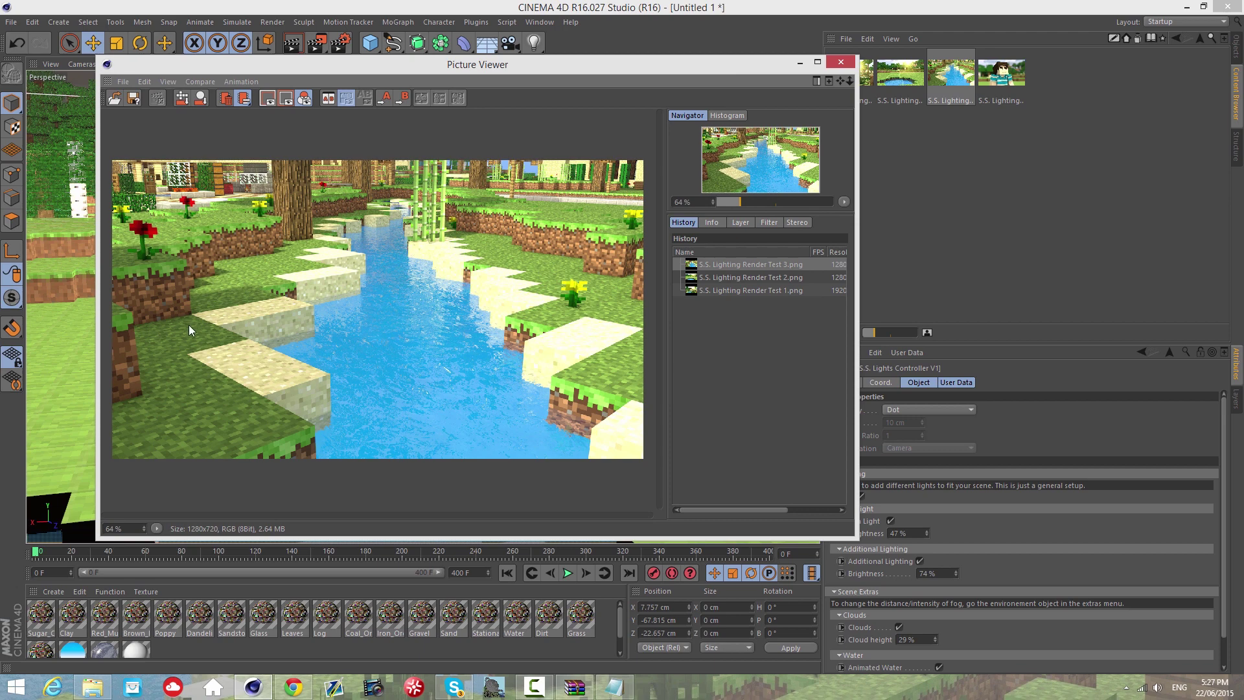
{"action": "left_click", "coordinate": [852, 61]}
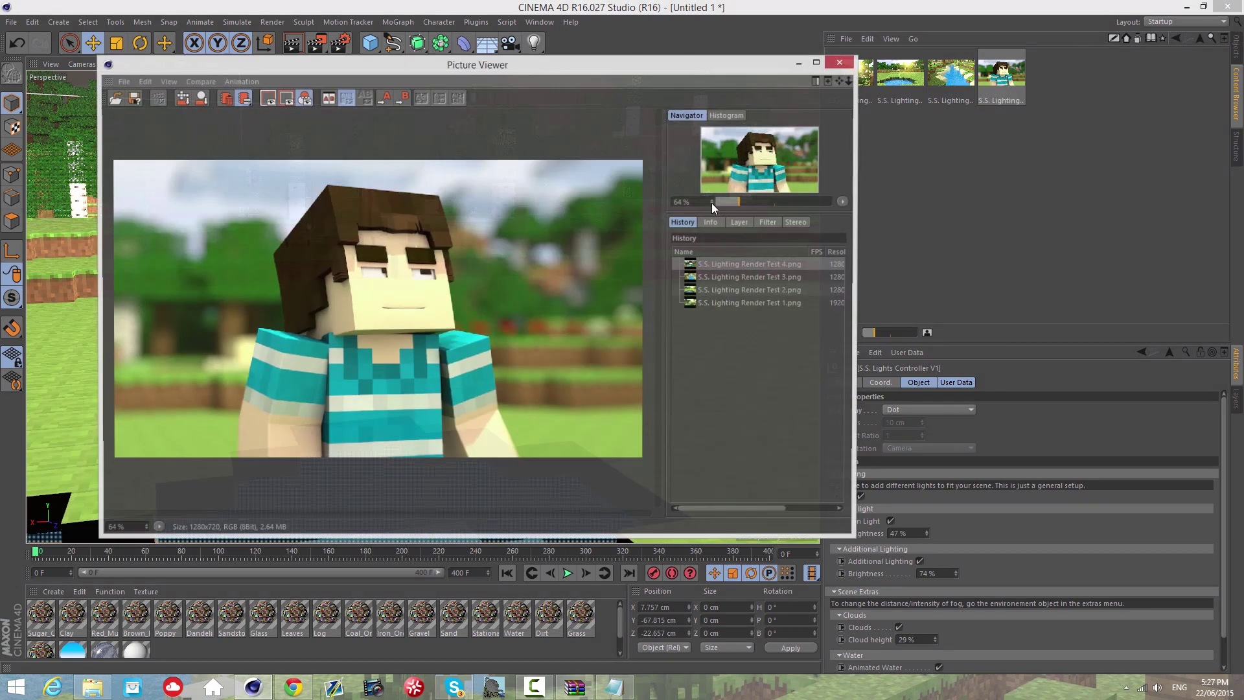
Examine the character and blurred background in S.S. Lighting Render Test 4.png and close the image
{"action": "scroll", "coordinate": [407, 311], "scroll_direction": "down", "scroll_amount": 2}
{"action": "scroll", "coordinate": [407, 311], "scroll_direction": "up", "scroll_amount": 2}
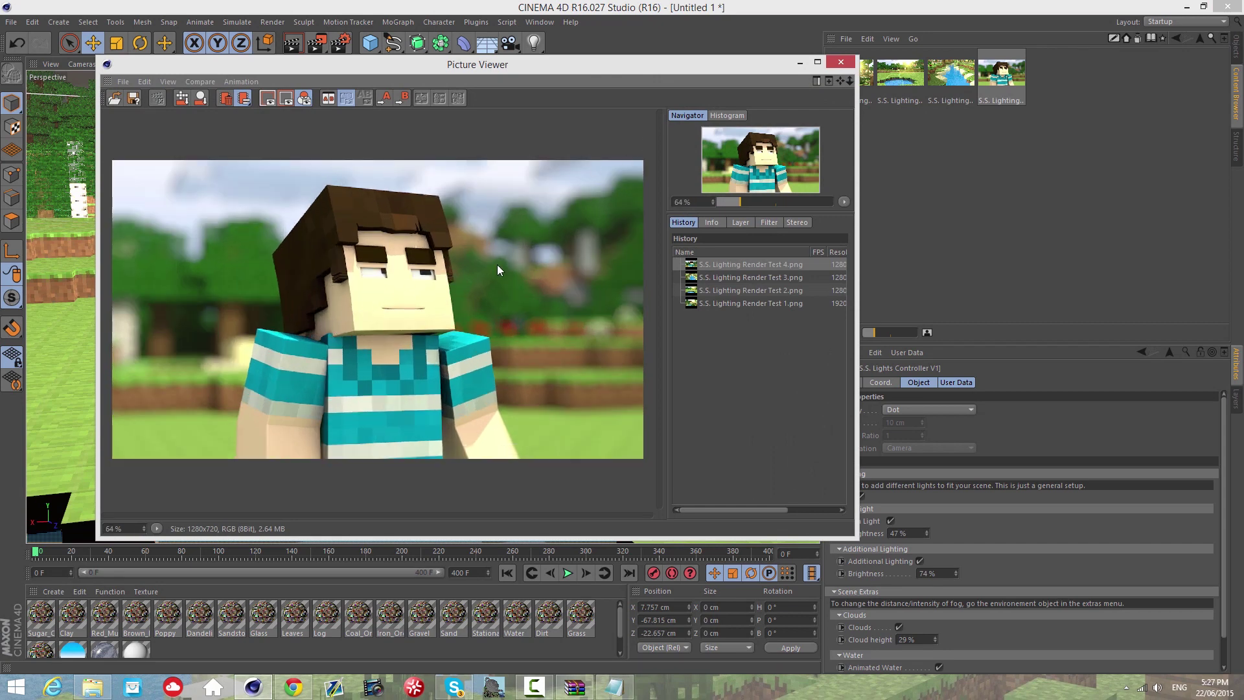
{"action": "scroll", "coordinate": [459, 275], "scroll_direction": "up", "scroll_amount": 2}
{"action": "left_click_drag", "start_coordinate": [433, 264], "coordinate": [472, 199]}
{"action": "scroll", "coordinate": [472, 200], "scroll_direction": "down", "scroll_amount": 3}
{"action": "scroll", "coordinate": [444, 265], "scroll_direction": "up", "scroll_amount": 1}
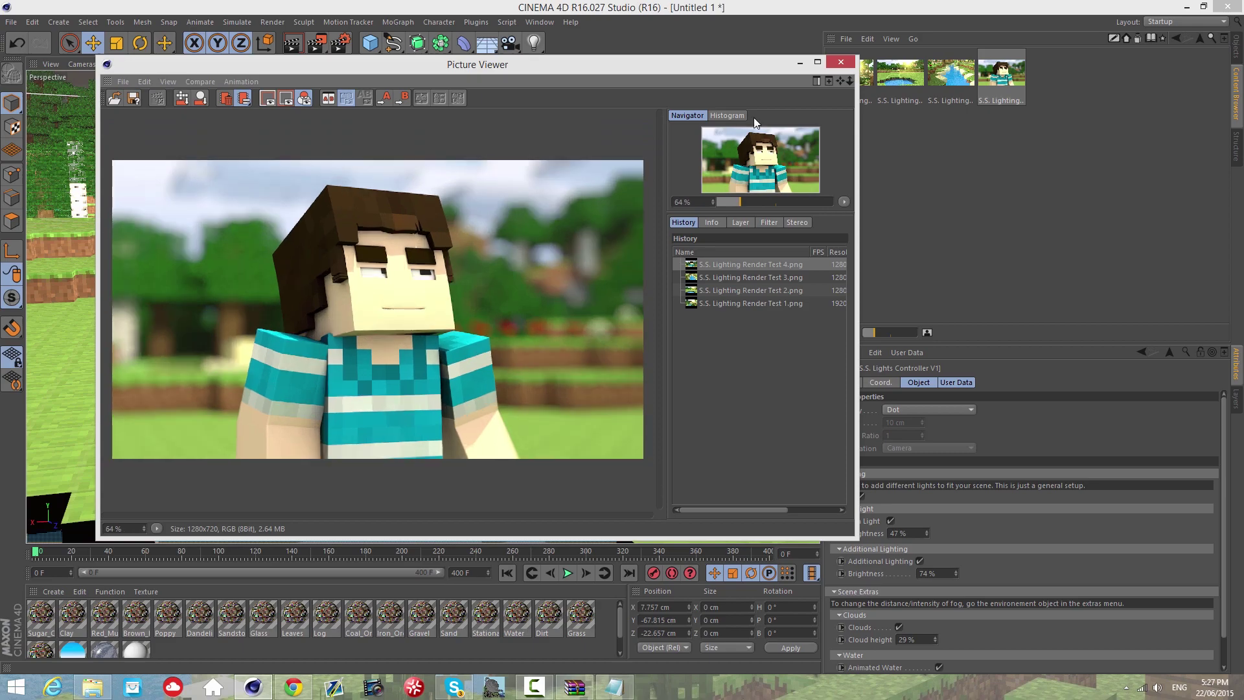
{"action": "left_click", "coordinate": [844, 64]}
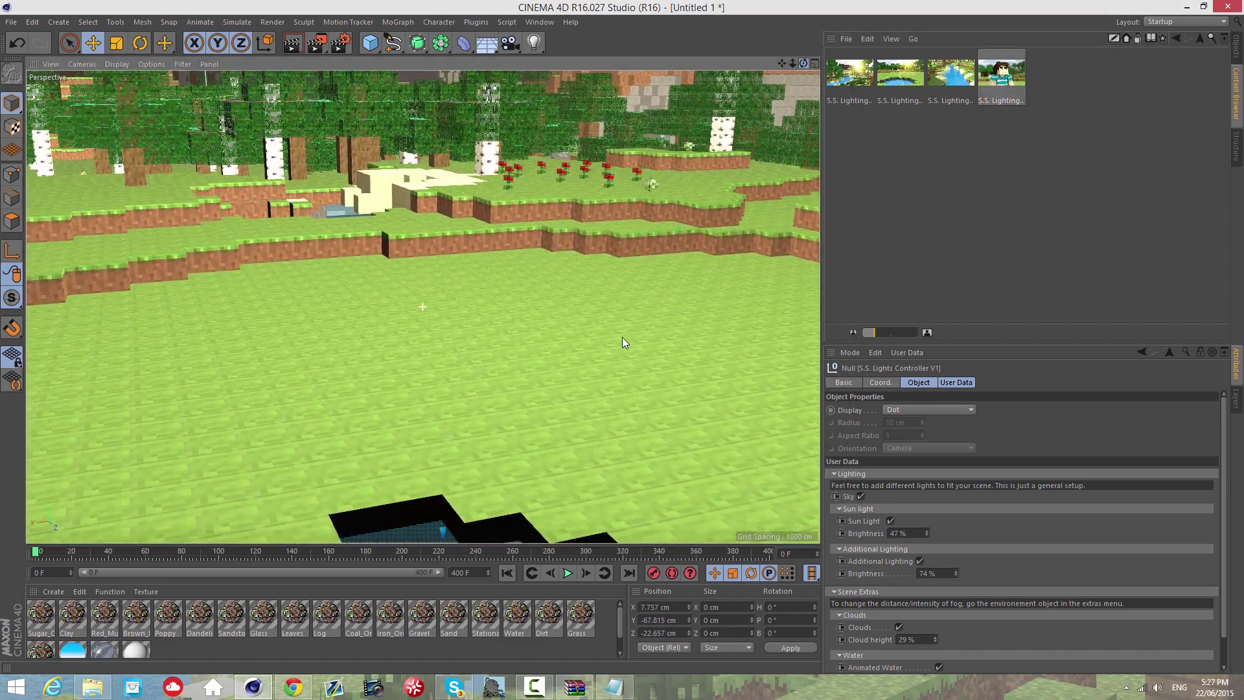
View the ponds in the grass field from above and open the render settings
{"action": "left_click_drag", "start_coordinate": [622, 337], "coordinate": [617, 349]}
{"action": "left_click_drag", "start_coordinate": [793, 63], "coordinate": [622, 342]}
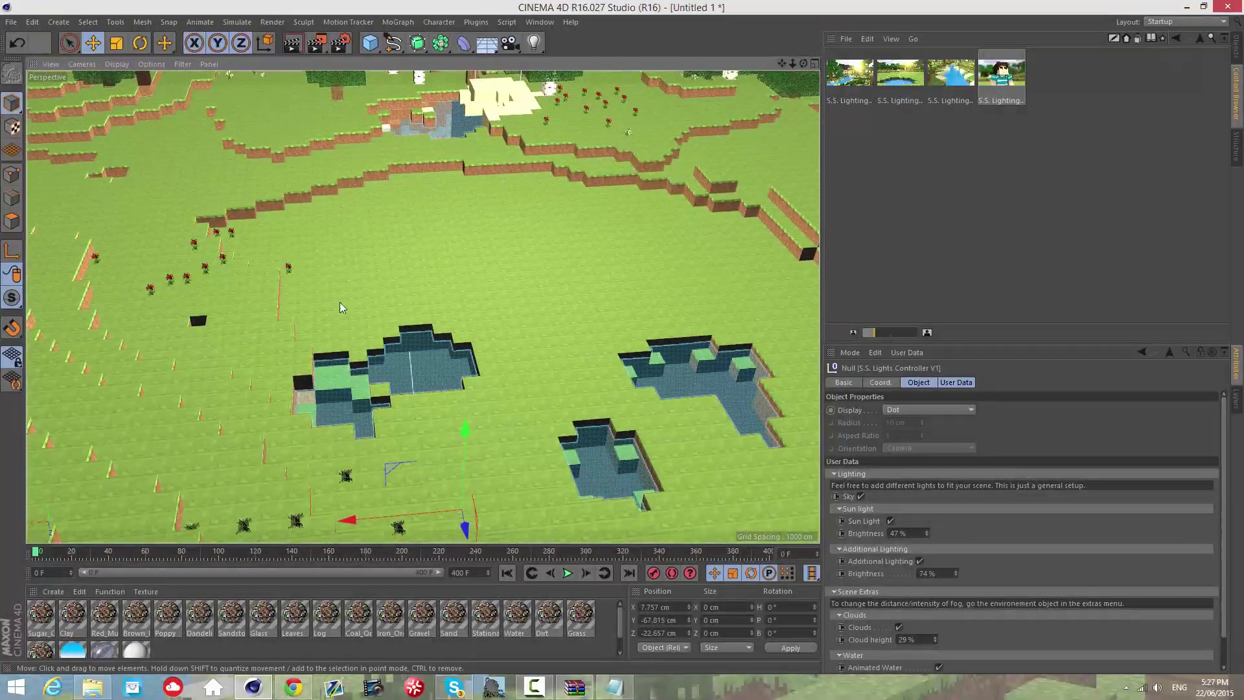
{"action": "left_click_drag", "start_coordinate": [804, 63], "coordinate": [623, 335]}
{"action": "scroll", "coordinate": [623, 341], "scroll_direction": "down", "scroll_amount": 5}
{"action": "left_click_drag", "start_coordinate": [793, 63], "coordinate": [622, 337]}
{"action": "left_click", "coordinate": [340, 43]}
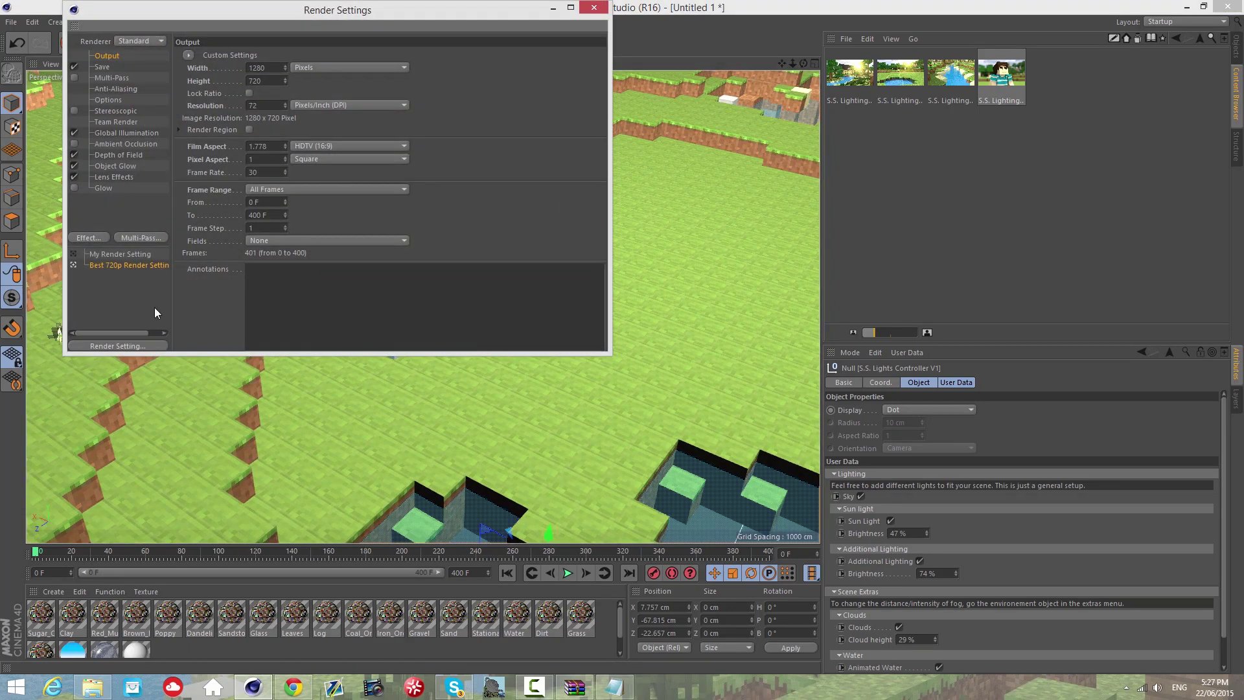
Review the Ambient Occlusion settings and close the render settings
{"action": "left_click", "coordinate": [120, 166]}
{"action": "left_click", "coordinate": [116, 132]}
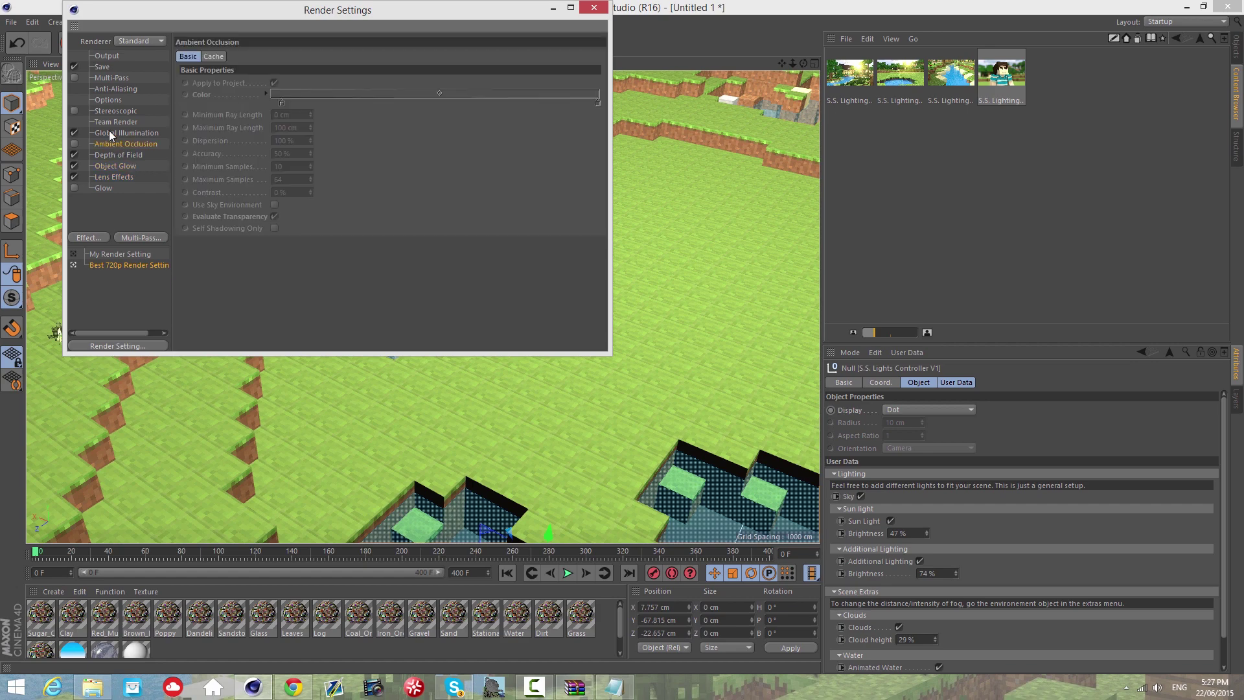
{"action": "left_click", "coordinate": [593, 8]}
{"action": "left_click_drag", "start_coordinate": [625, 338], "coordinate": [677, 330]}
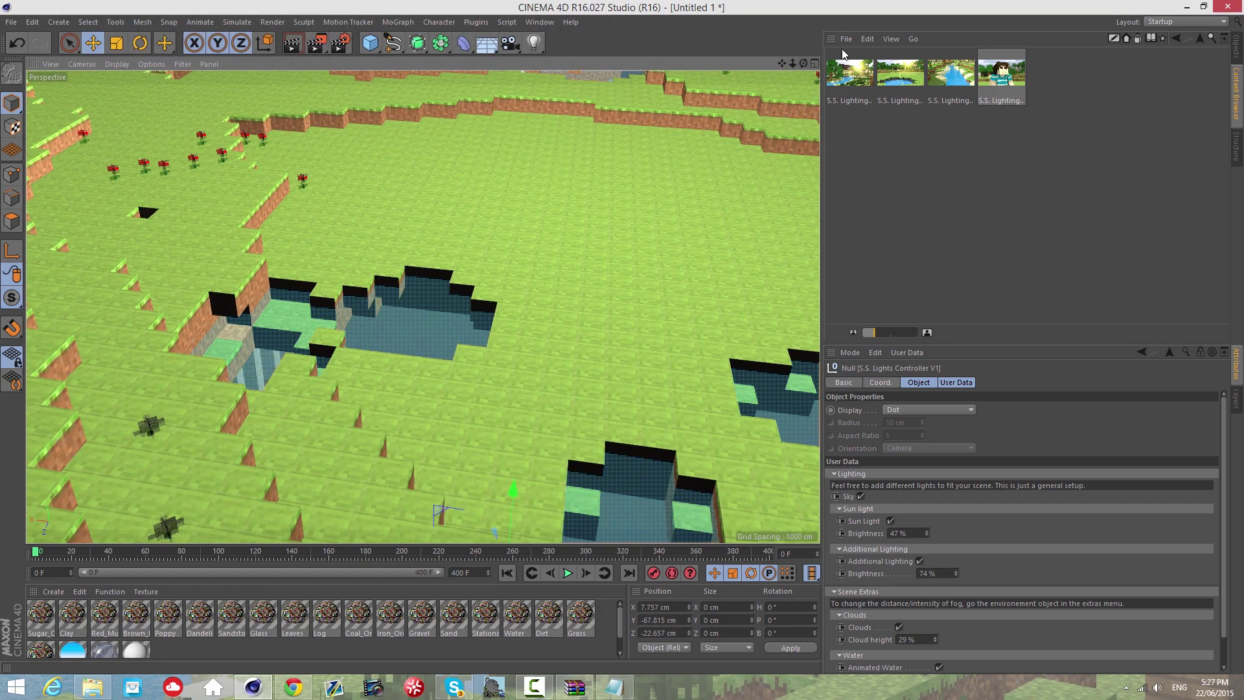
Add World 2 - City Danville from the rig's content folder to the scene and delete the old World null
{"action": "left_click", "coordinate": [1176, 38]}
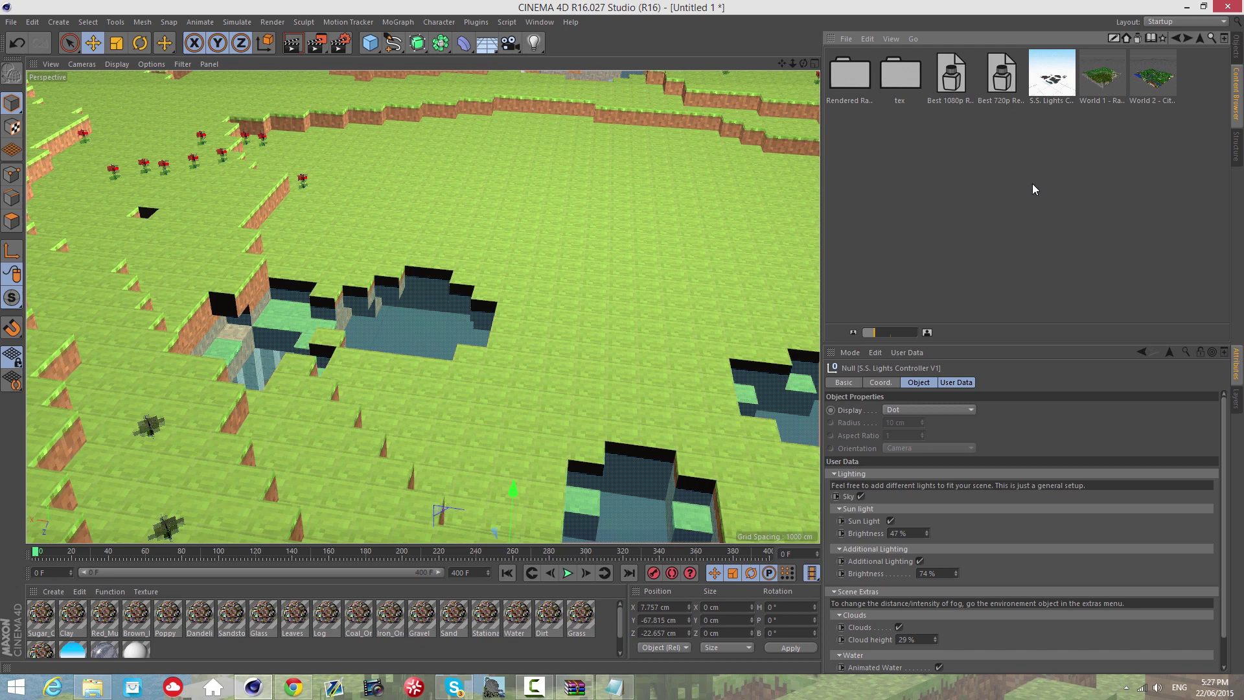
{"action": "left_click_drag", "start_coordinate": [805, 64], "coordinate": [622, 337]}
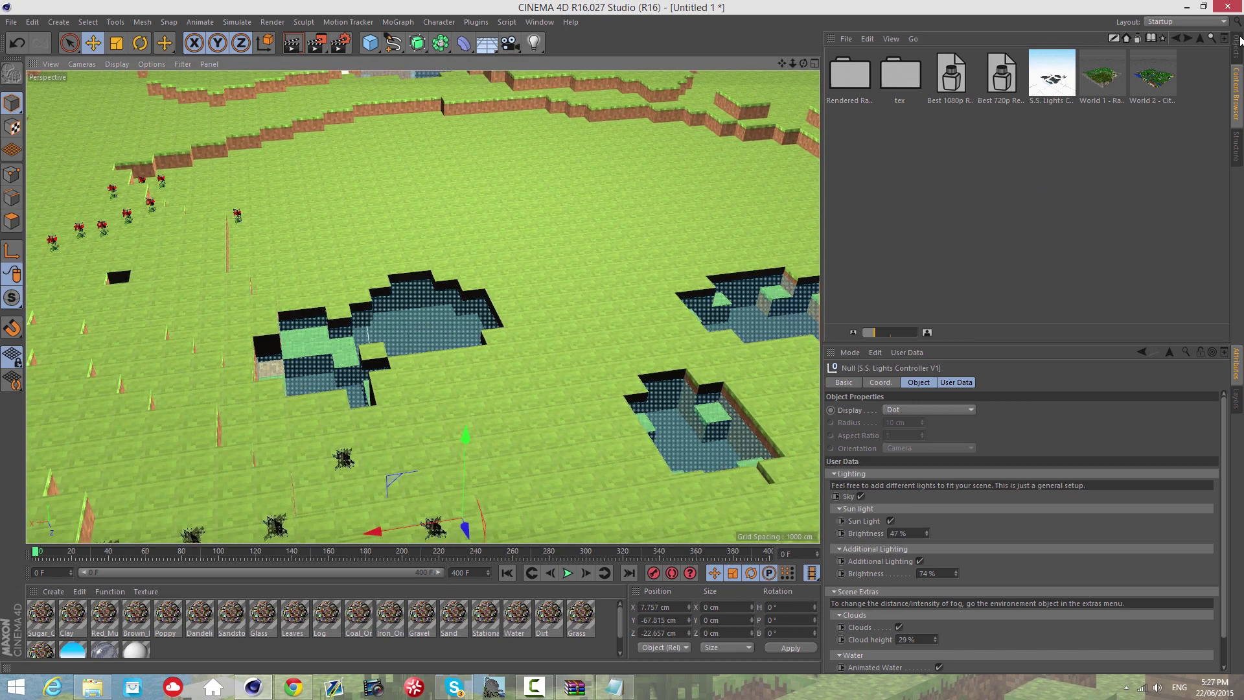
{"action": "left_click_drag", "start_coordinate": [1150, 86], "coordinate": [747, 157]}
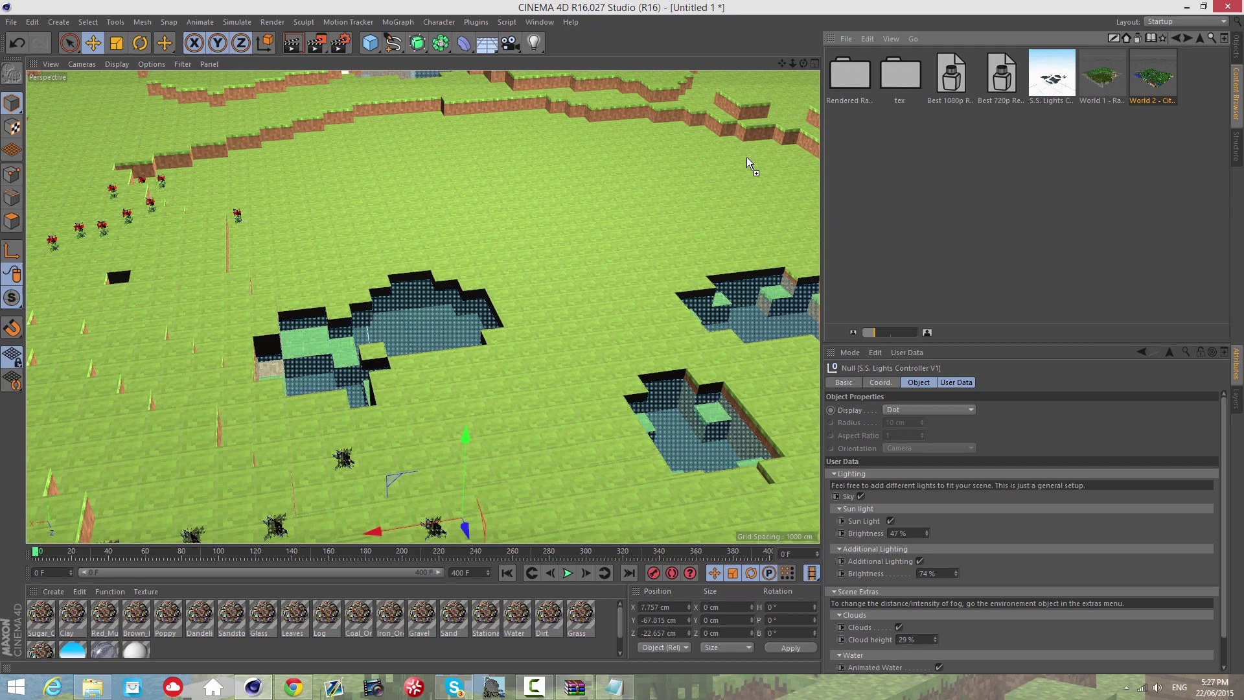
{"action": "left_click", "coordinate": [1237, 48]}
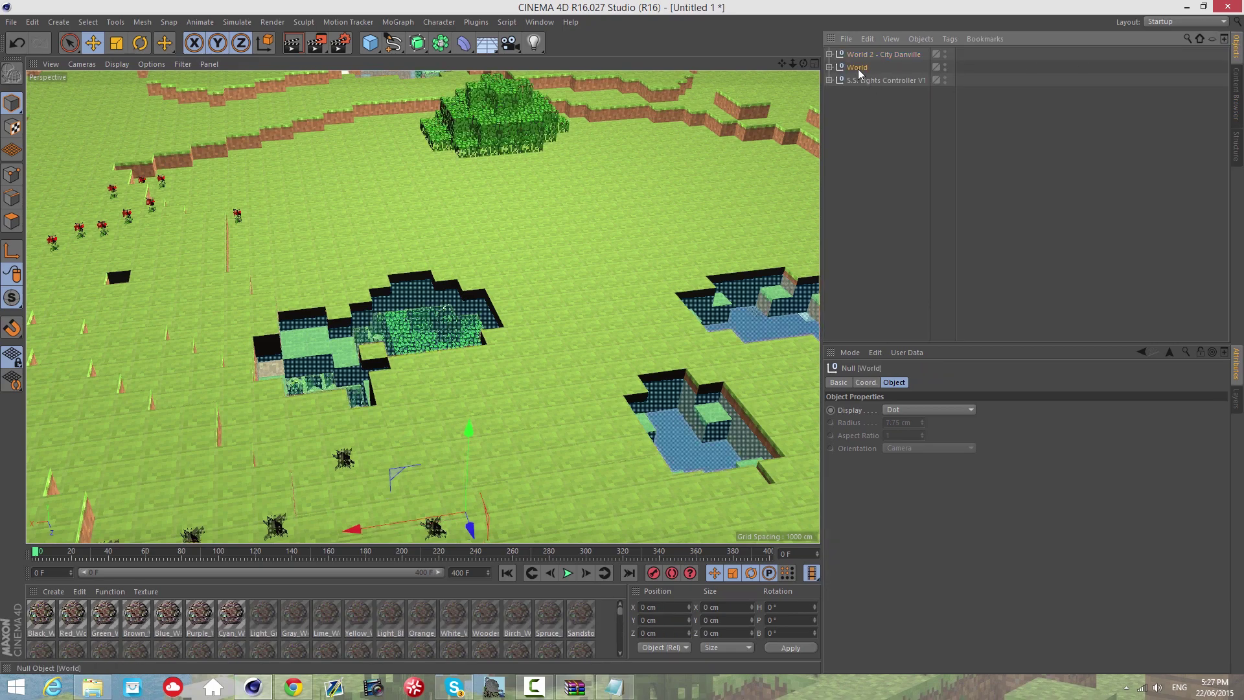
{"action": "key", "text": "Delete"}
Lower the water placement height of the S.S. Lights Controller V1 to 4 % at the city's riverbank
{"action": "left_click_drag", "start_coordinate": [803, 63], "coordinate": [622, 337]}
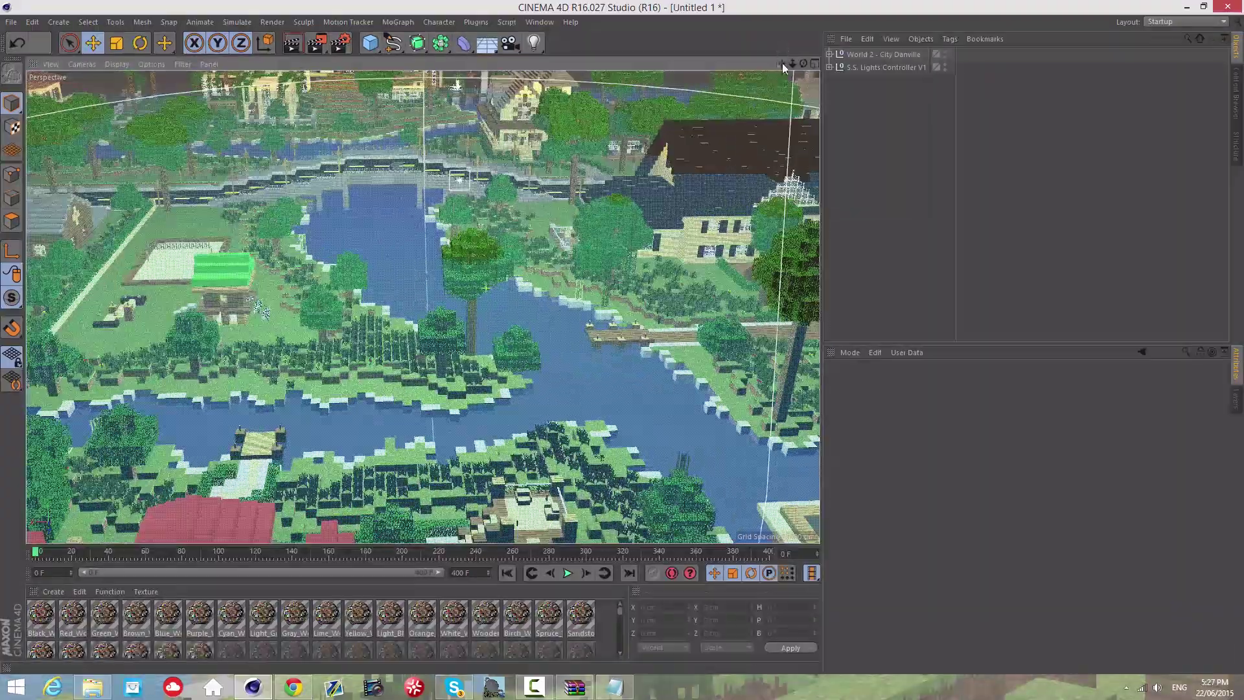
{"action": "left_click_drag", "start_coordinate": [783, 67], "coordinate": [622, 337]}
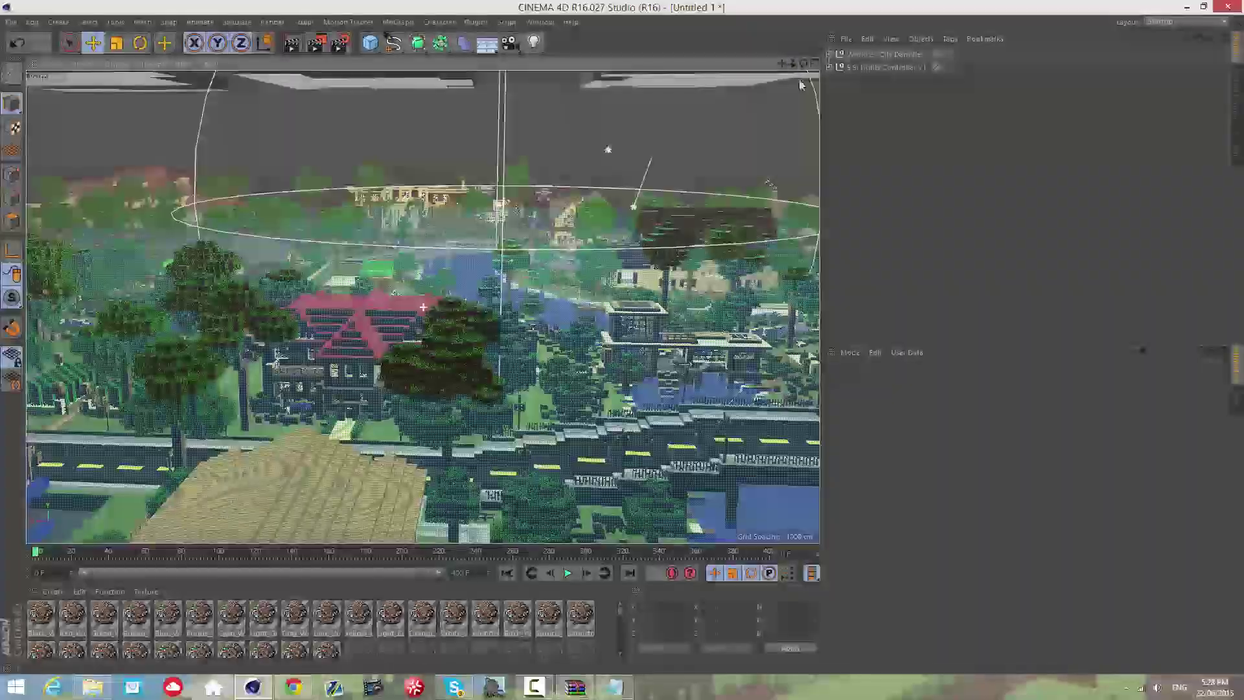
{"action": "left_click", "coordinate": [859, 64]}
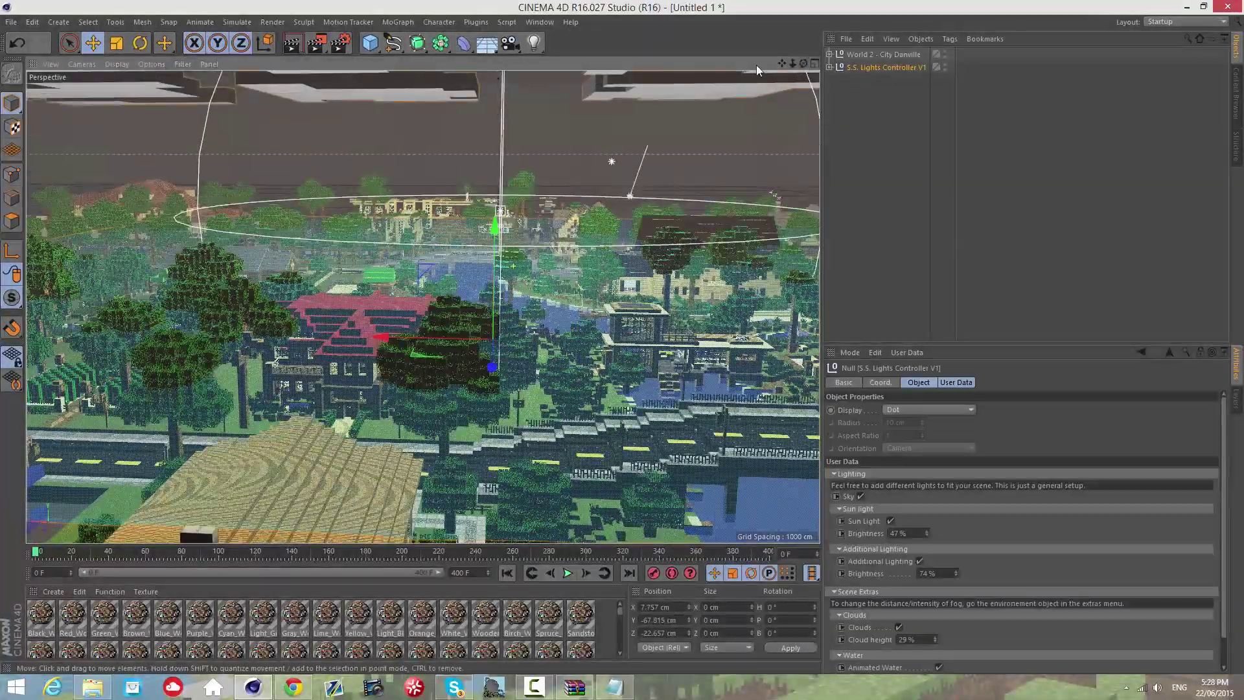
{"action": "left_click_drag", "start_coordinate": [804, 64], "coordinate": [597, 362]}
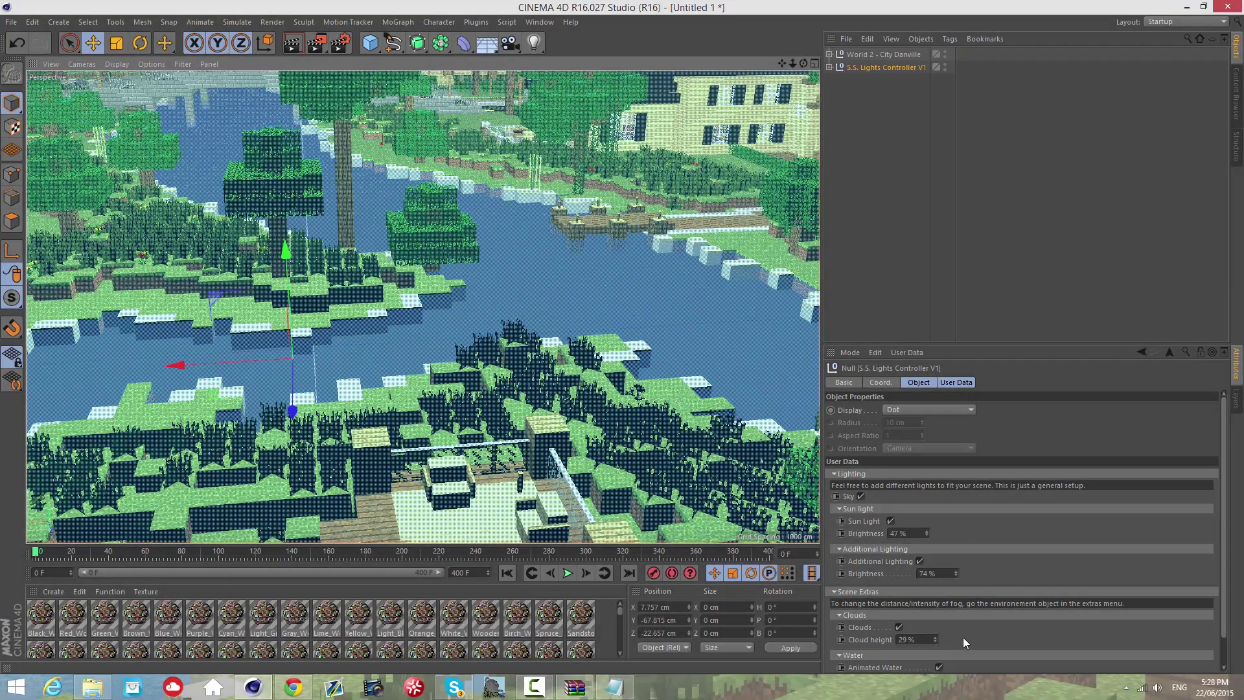
{"action": "scroll", "coordinate": [1215, 606], "scroll_direction": "down", "scroll_amount": 2}
{"action": "mouse_move", "coordinate": [974, 650]}
{"action": "left_mouse_down"}
{"action": "mouse_move", "coordinate": [968, 668]}
{"action": "mouse_move", "coordinate": [973, 657]}
{"action": "left_mouse_up"}
{"action": "left_click_drag", "start_coordinate": [782, 63], "coordinate": [917, 64]}
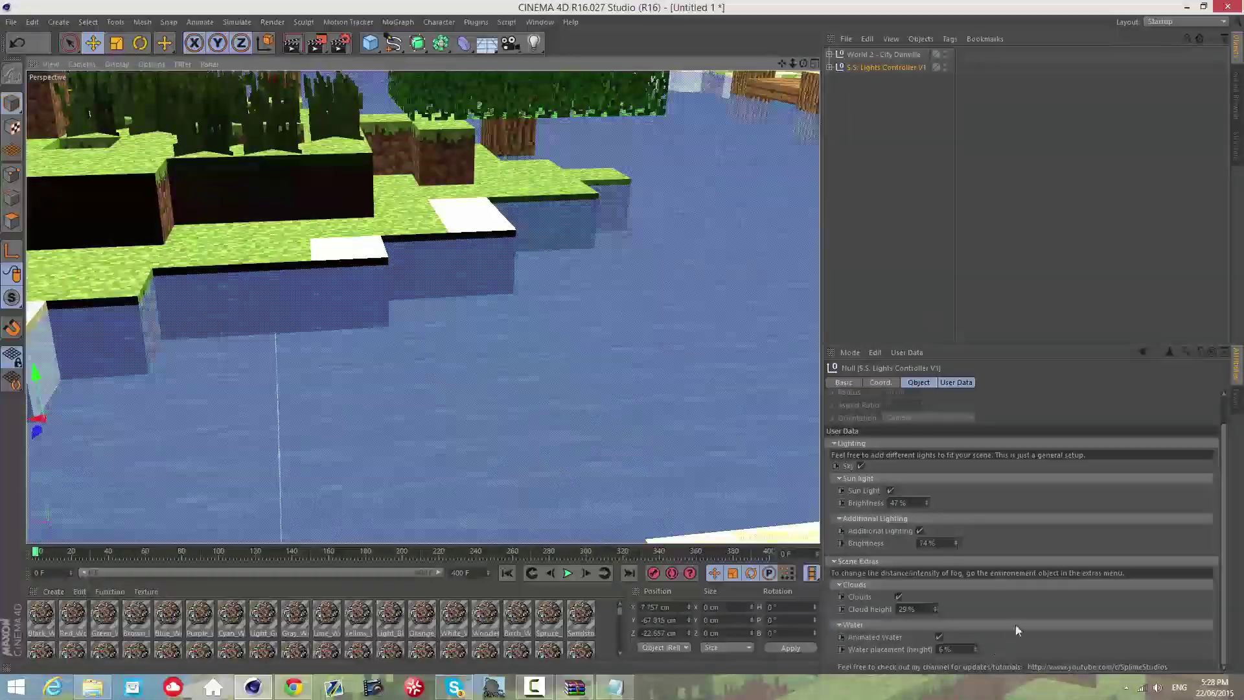
{"action": "left_click", "coordinate": [975, 651]}
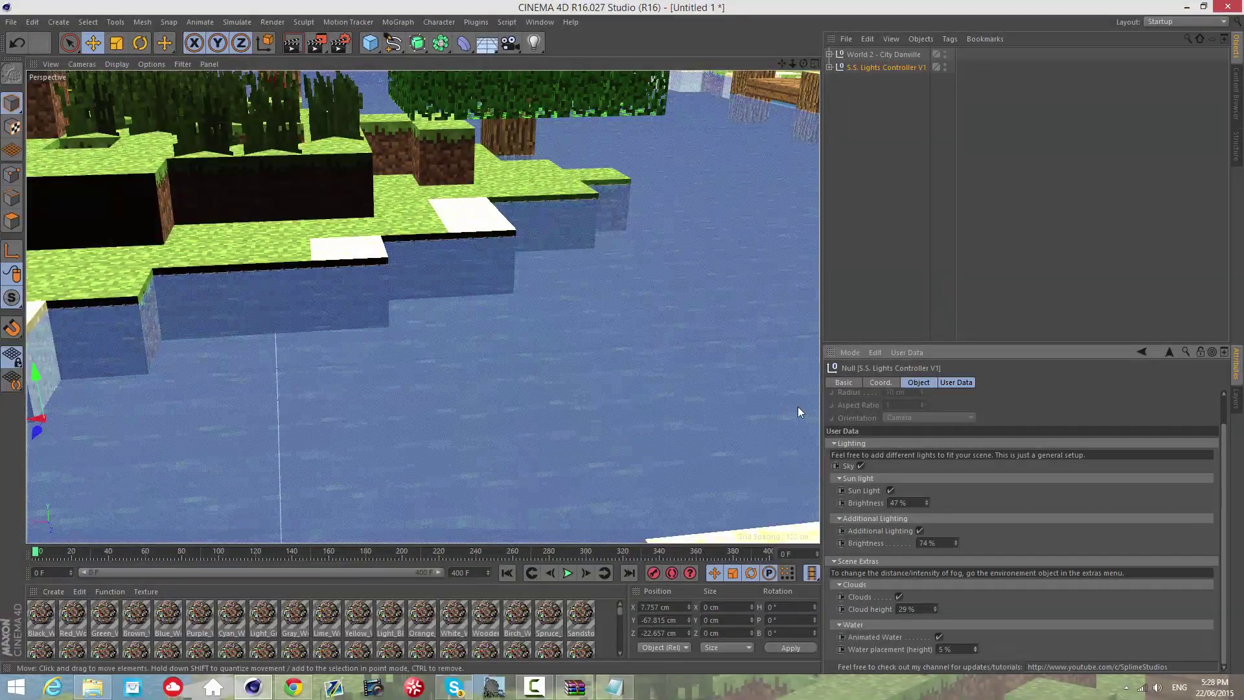
{"action": "mouse_move", "coordinate": [37, 553]}
{"action": "left_mouse_down"}
{"action": "mouse_move", "coordinate": [70, 556]}
{"action": "mouse_move", "coordinate": [30, 540]}
{"action": "left_mouse_up"}
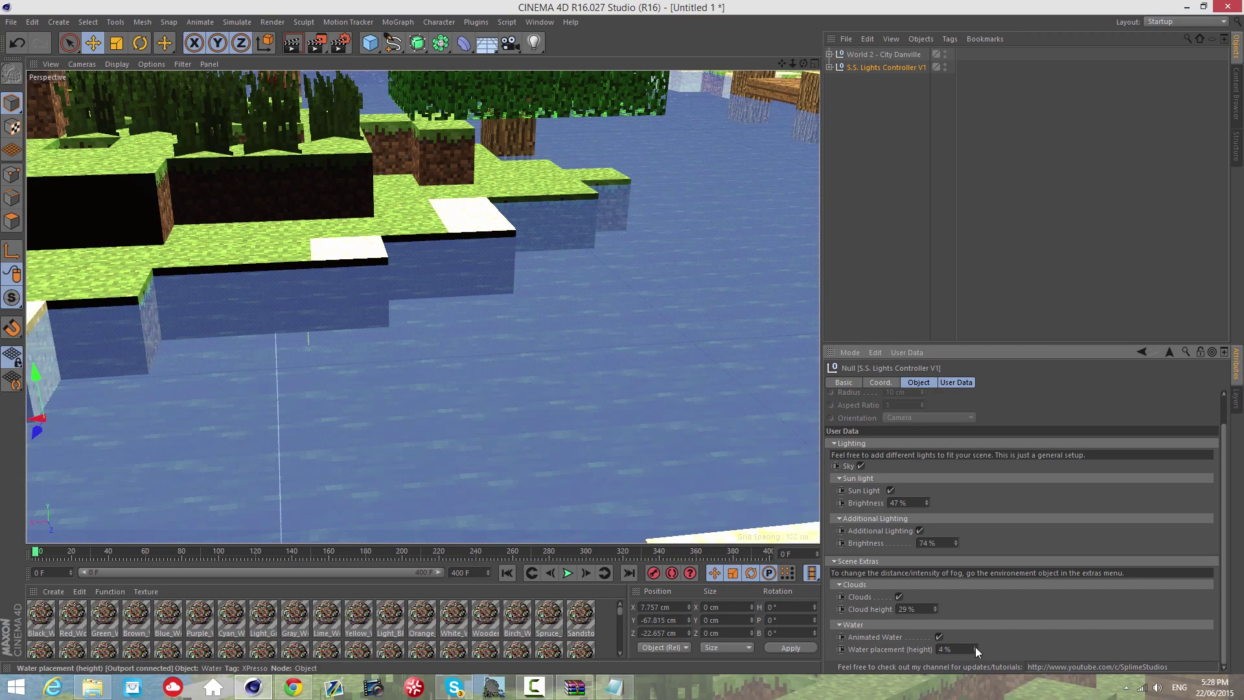
Preview the water animation on the river between the wooden dock and the bridge
{"action": "scroll", "coordinate": [621, 344], "scroll_direction": "down", "scroll_amount": 10}
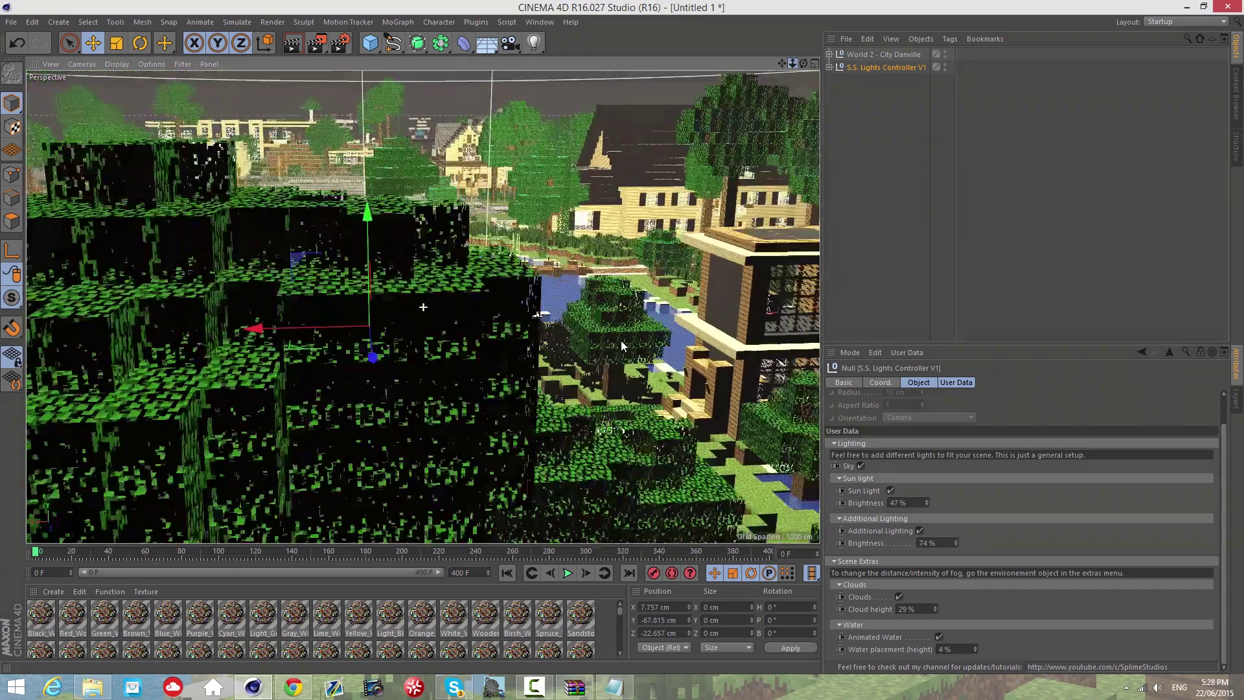
{"action": "left_click_drag", "start_coordinate": [621, 344], "coordinate": [558, 343]}
{"action": "left_click_drag", "start_coordinate": [782, 63], "coordinate": [579, 581]}
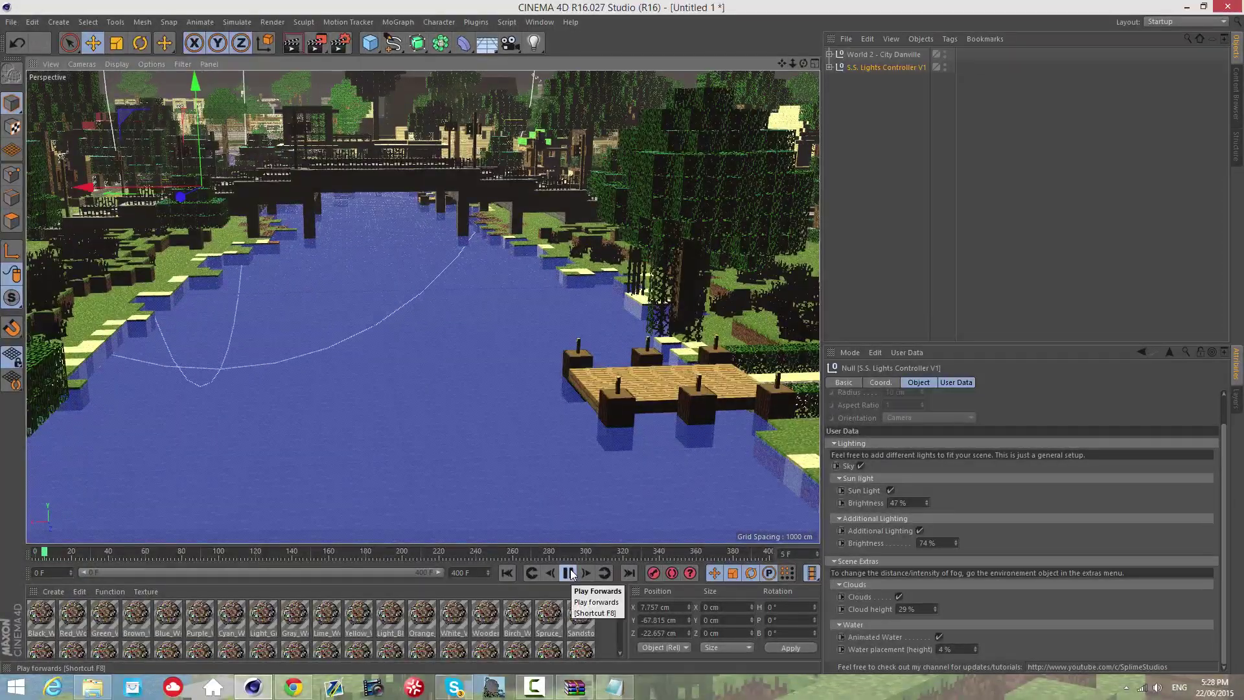
{"action": "left_click", "coordinate": [571, 571]}
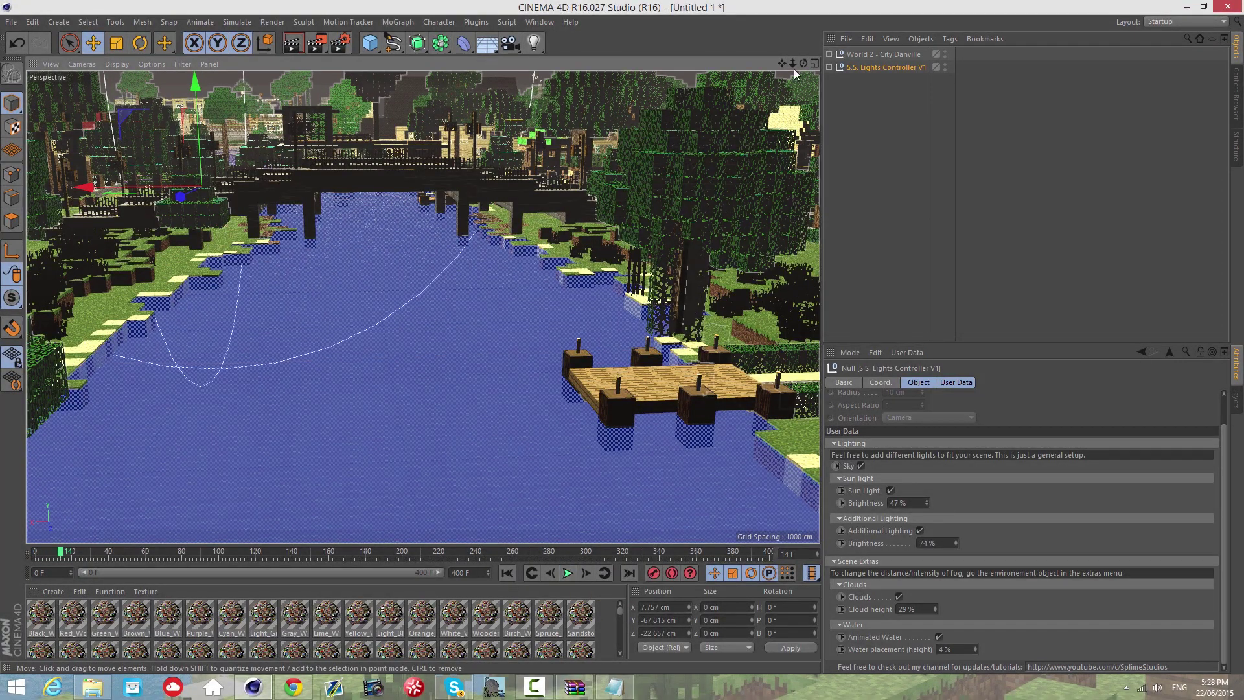
Preview the water animation close to the grassy riverbank and raise the water placement height to 8 %
{"action": "left_click_drag", "start_coordinate": [803, 64], "coordinate": [621, 337]}
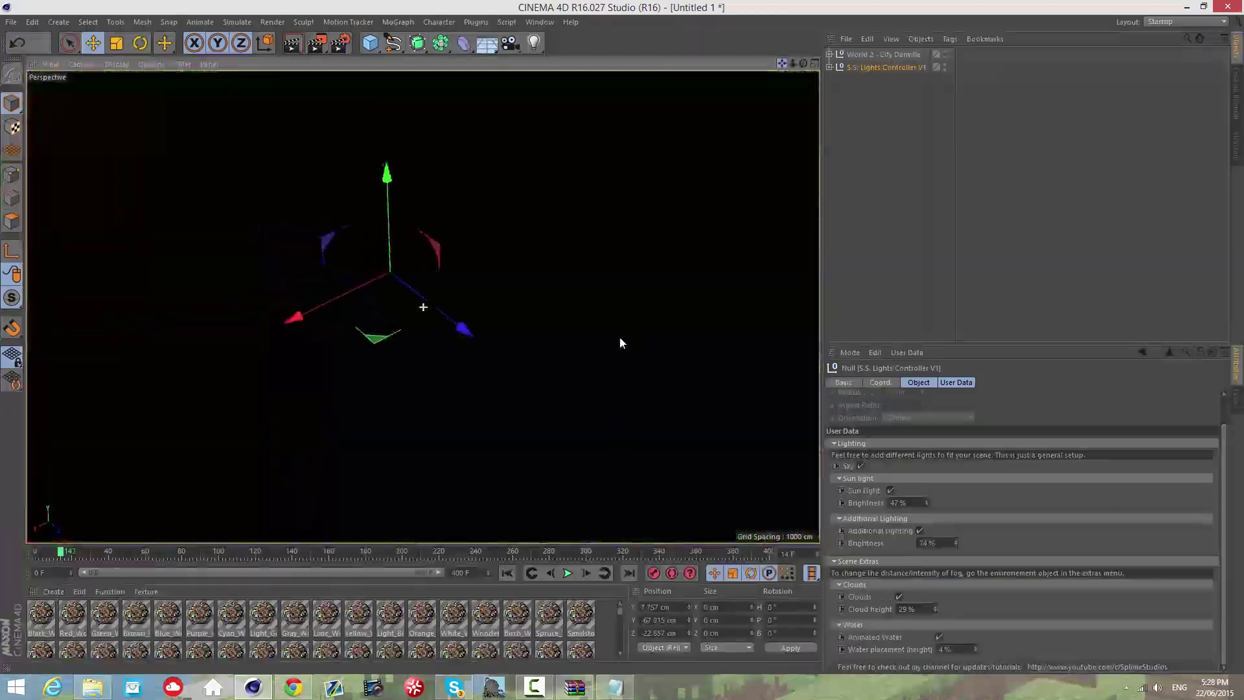
{"action": "left_click_drag", "start_coordinate": [620, 337], "coordinate": [622, 337]}
{"action": "left_click_drag", "start_coordinate": [792, 64], "coordinate": [623, 337]}
{"action": "left_click", "coordinate": [568, 573]}
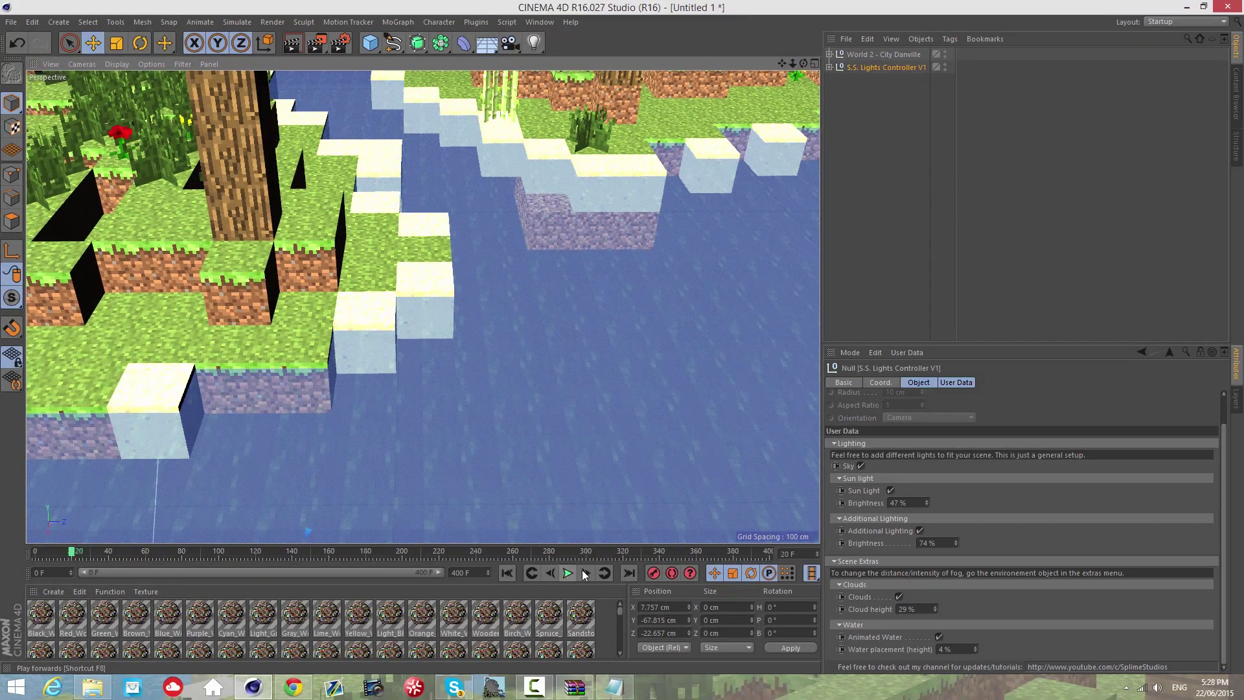
{"action": "left_click", "coordinate": [976, 646]}
{"action": "left_click", "coordinate": [976, 646]}
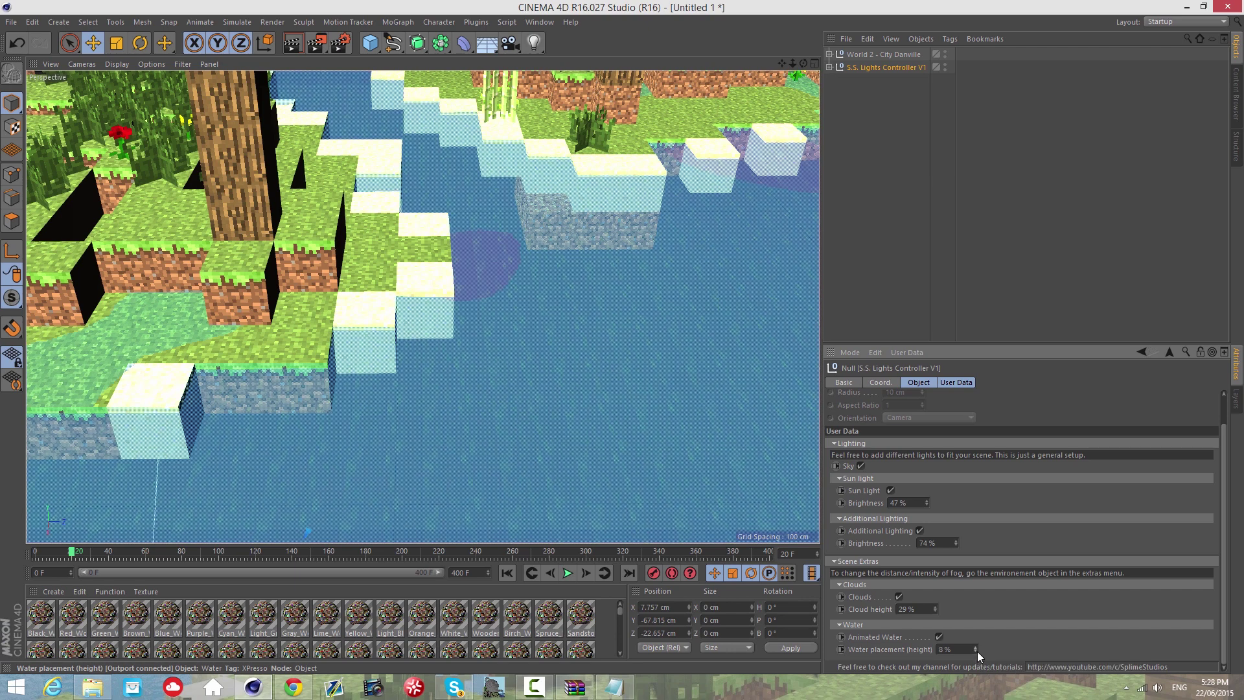
Delete the Stationary_Water object from the World 2 - City Danville group and collapse the group
{"action": "left_click", "coordinate": [857, 57]}
{"action": "left_click", "coordinate": [830, 55]}
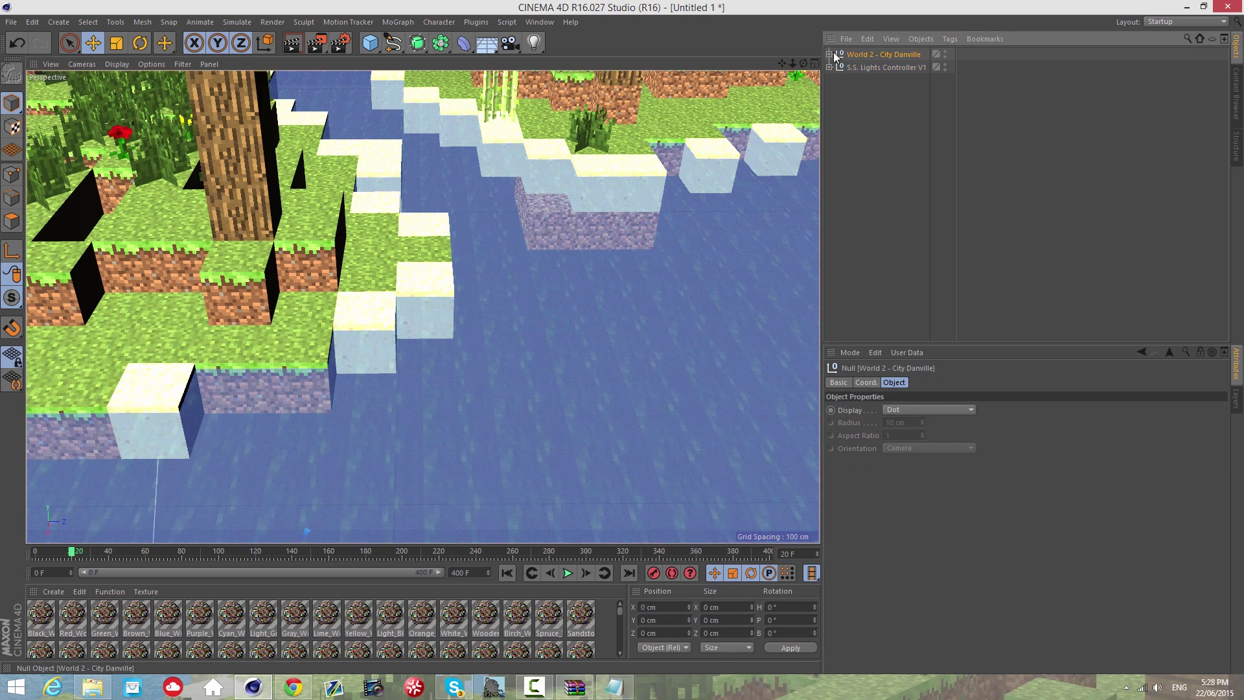
{"action": "scroll", "coordinate": [897, 207], "scroll_direction": "down", "scroll_amount": 10}
{"action": "scroll", "coordinate": [899, 219], "scroll_direction": "down", "scroll_amount": 6}
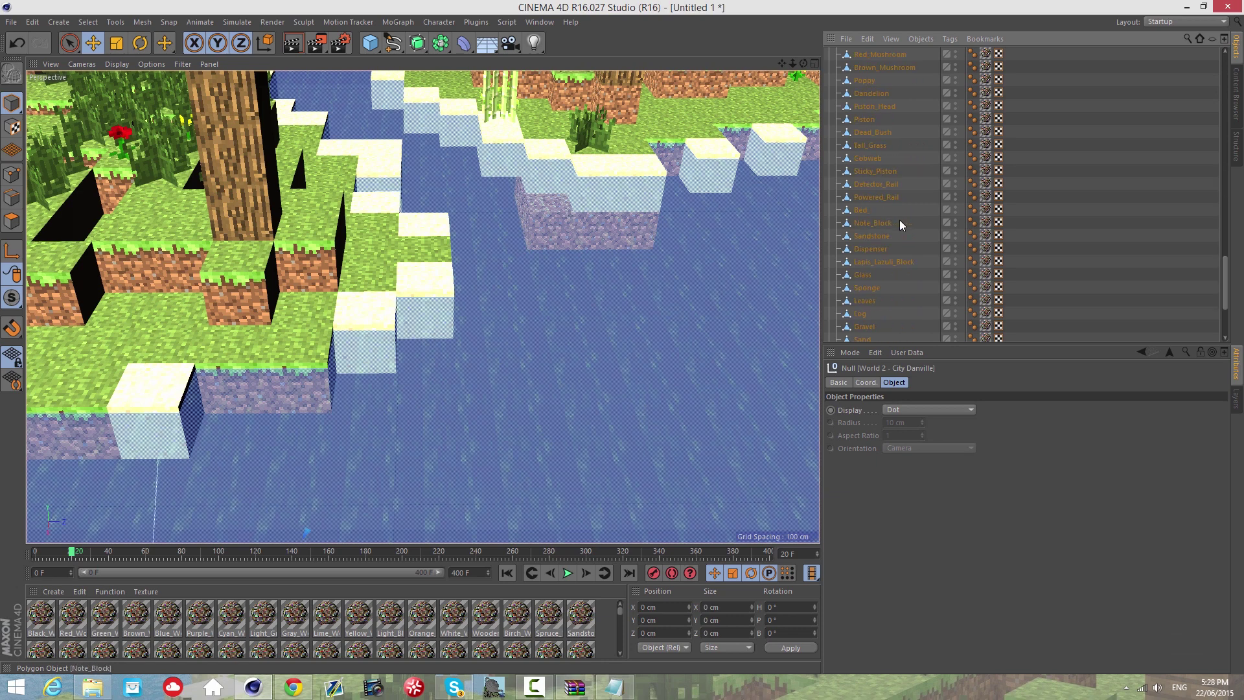
{"action": "left_click", "coordinate": [647, 311]}
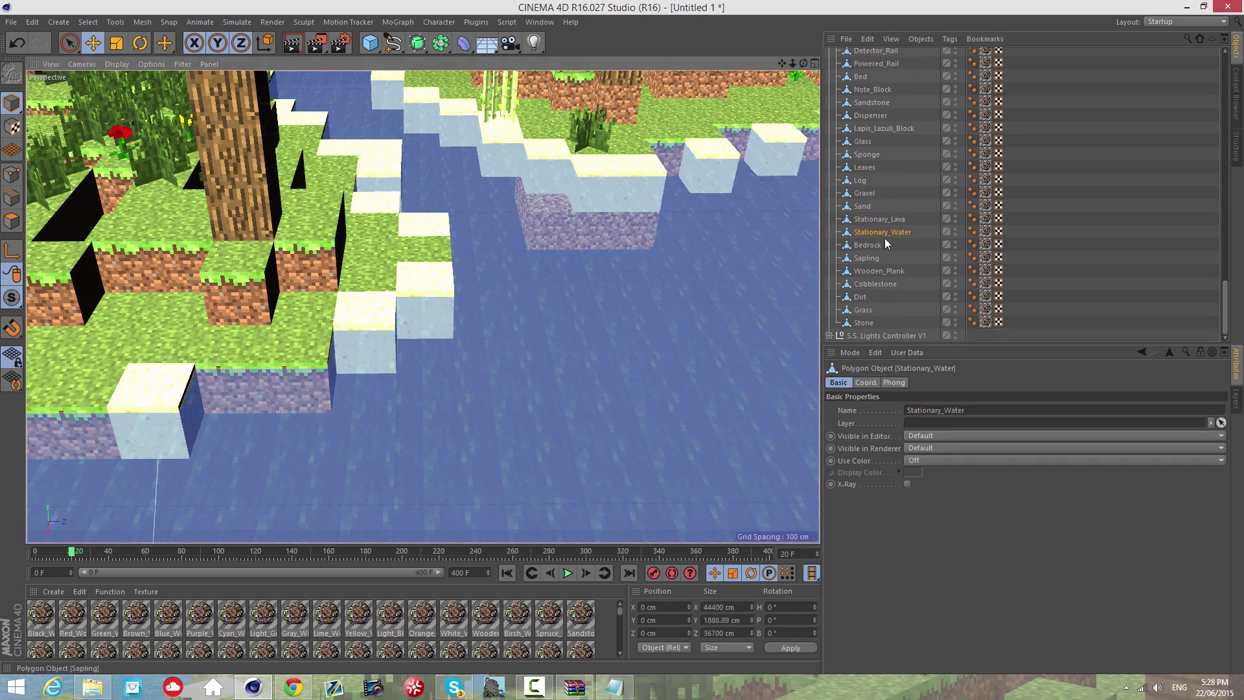
{"action": "key", "text": "Delete"}
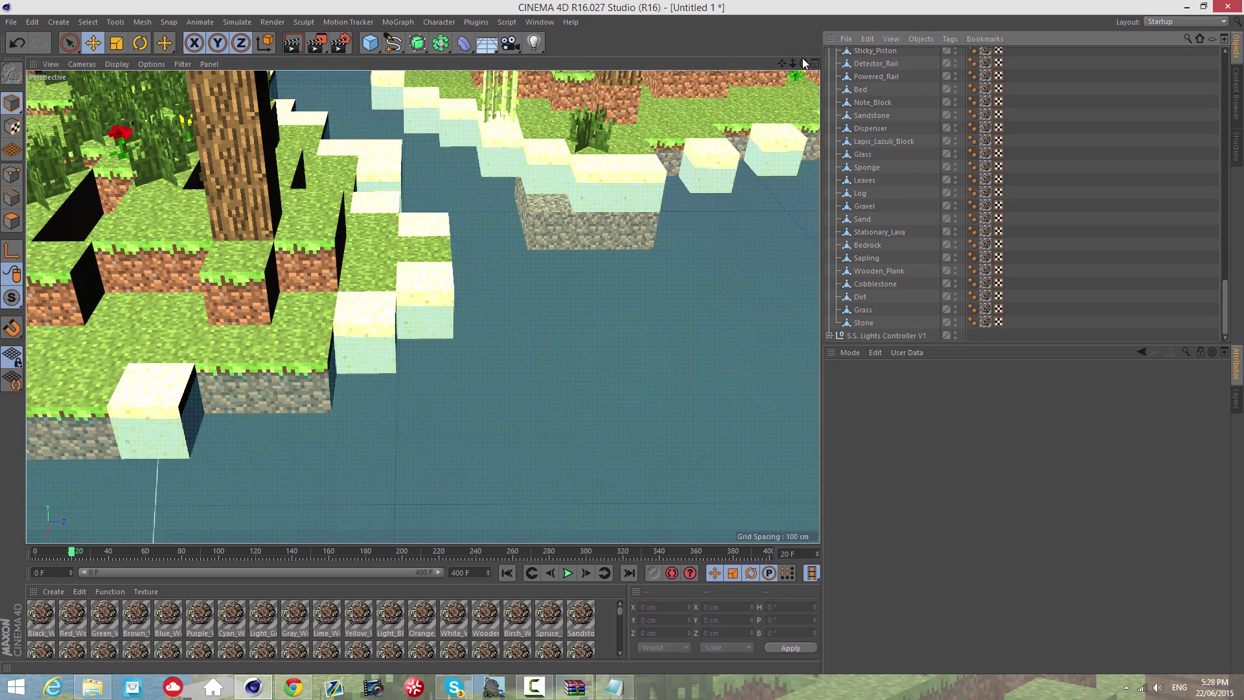
{"action": "left_click_drag", "start_coordinate": [803, 63], "coordinate": [838, 84]}
{"action": "scroll", "coordinate": [888, 95], "scroll_direction": "up", "scroll_amount": 15}
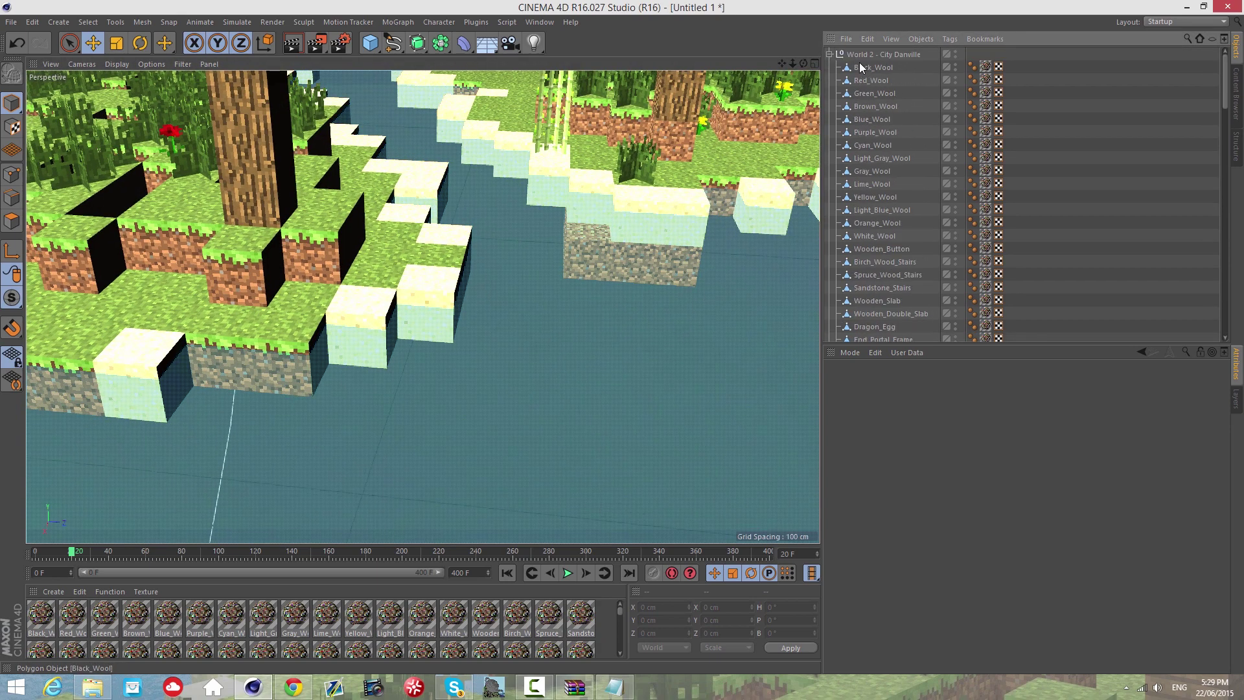
{"action": "left_click", "coordinate": [829, 54]}
Try a water placement height of 7 % on the S.S. Lights Controller V1, inspect the riverbank, and return it to 8 %
{"action": "left_click_drag", "start_coordinate": [804, 63], "coordinate": [622, 337]}
{"action": "left_click", "coordinate": [862, 68]}
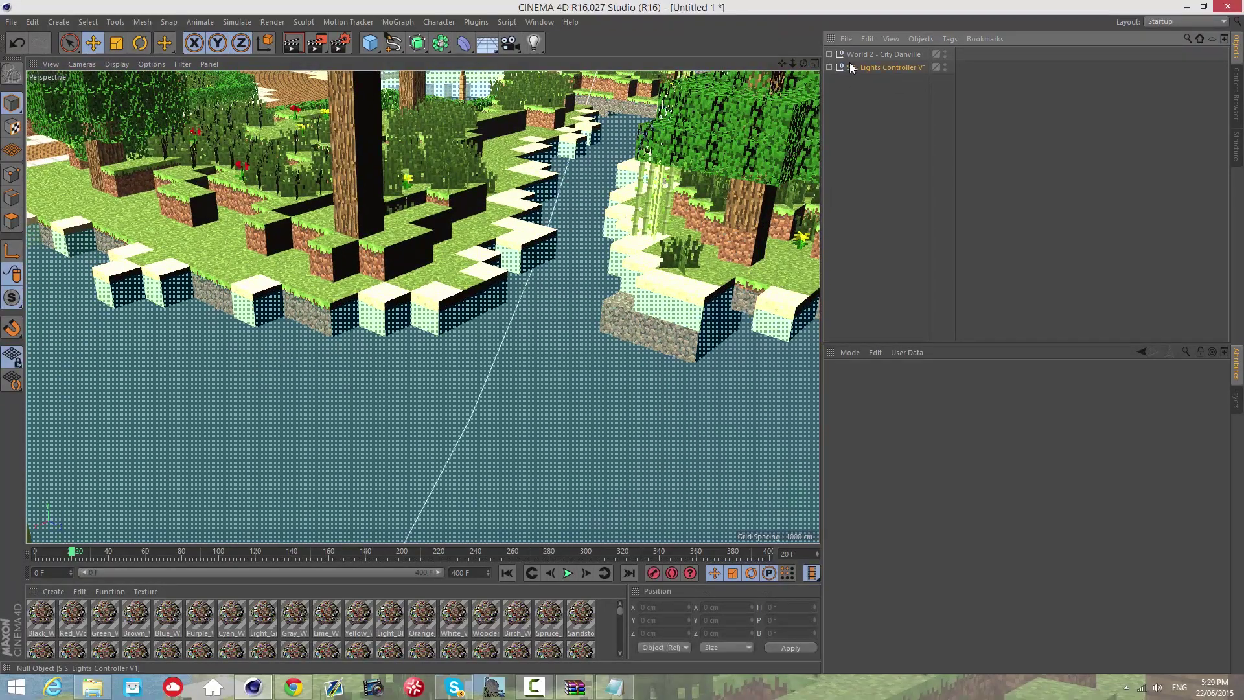
{"action": "left_click_drag", "start_coordinate": [804, 63], "coordinate": [948, 479]}
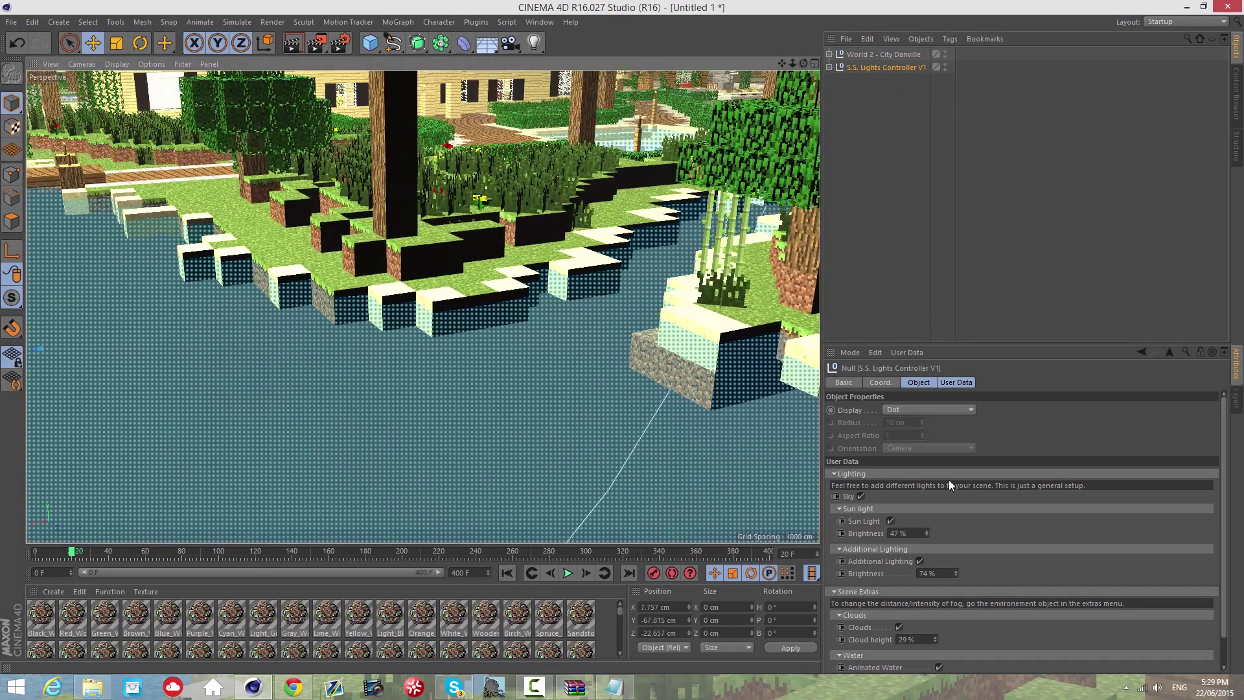
{"action": "scroll", "coordinate": [1227, 528], "scroll_direction": "down", "scroll_amount": 2}
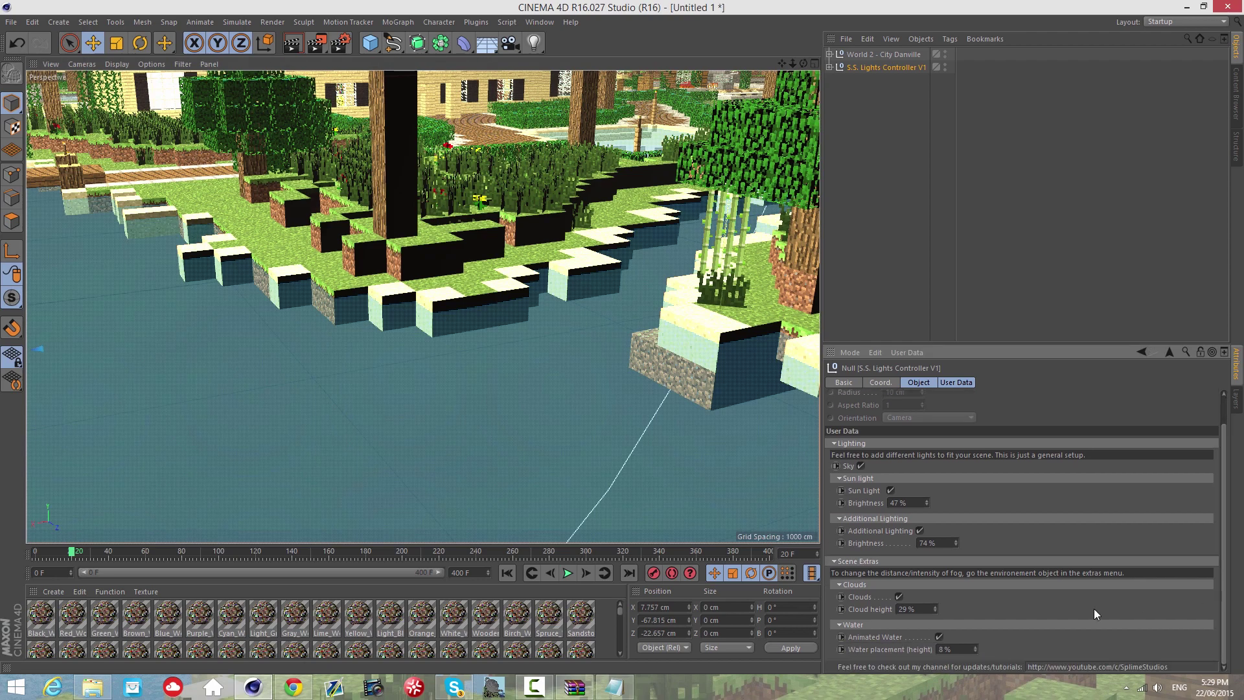
{"action": "left_click", "coordinate": [975, 652]}
{"action": "left_click", "coordinate": [974, 646]}
{"action": "left_click", "coordinate": [975, 652]}
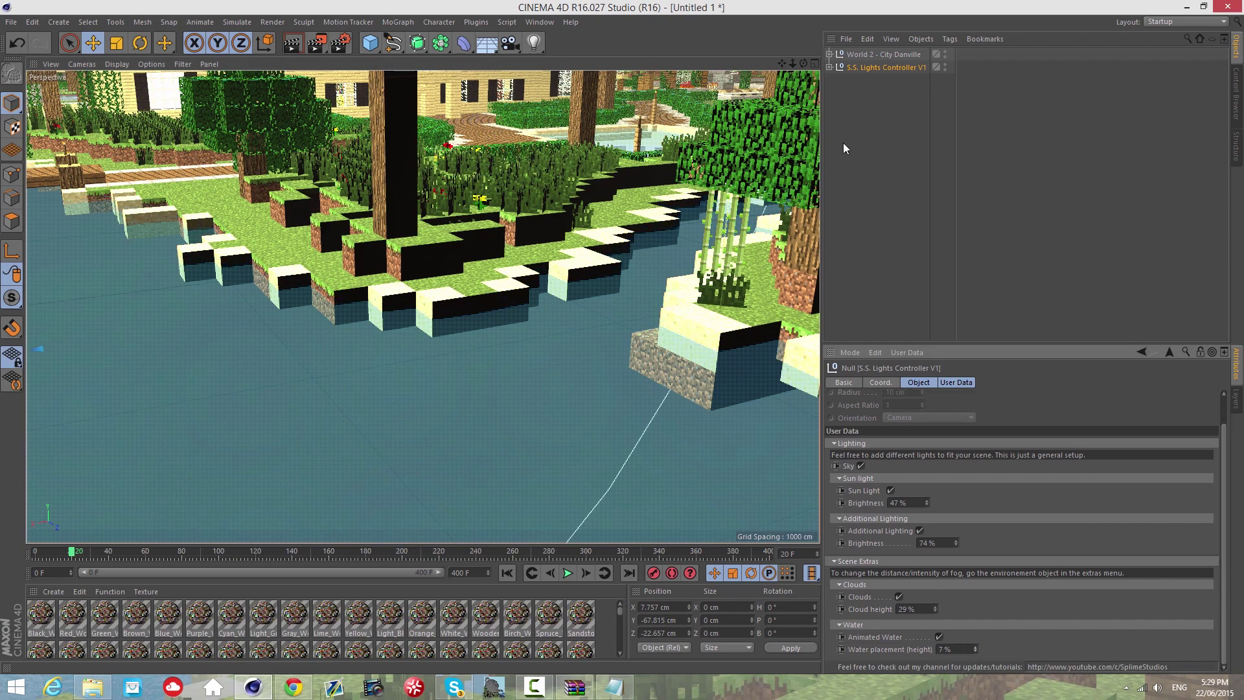
{"action": "left_click_drag", "start_coordinate": [793, 63], "coordinate": [624, 337]}
{"action": "scroll", "coordinate": [623, 336], "scroll_direction": "up", "scroll_amount": 3}
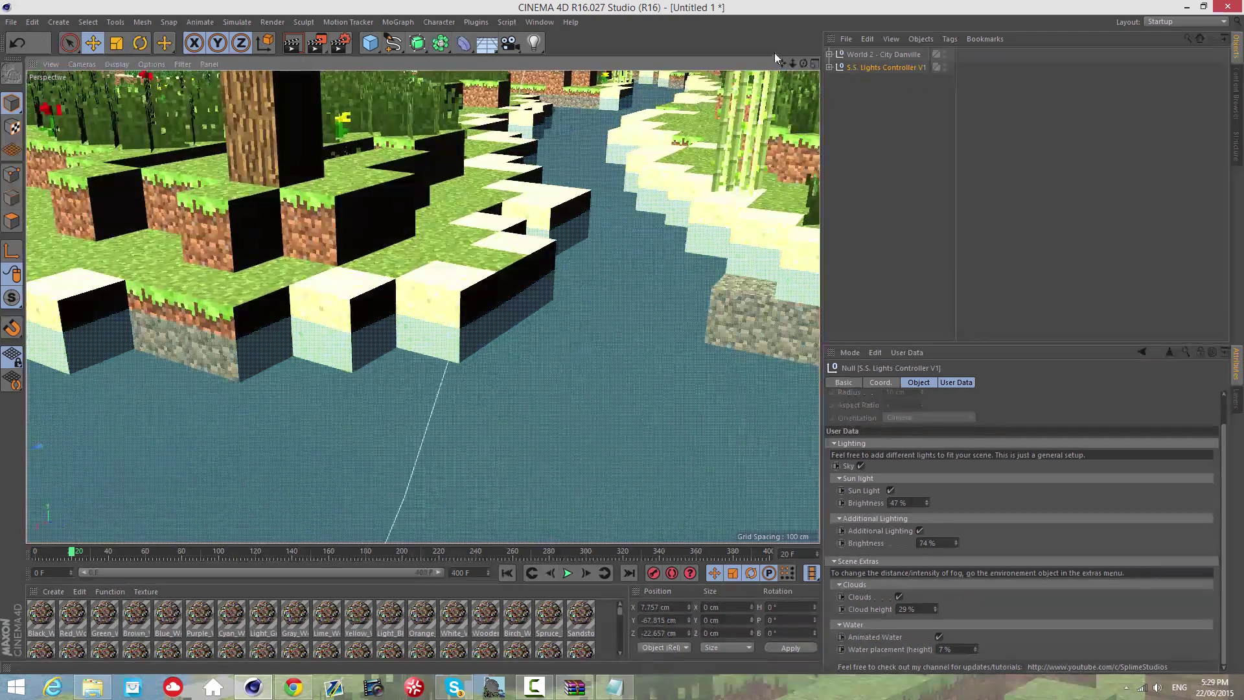
{"action": "left_click_drag", "start_coordinate": [781, 63], "coordinate": [994, 86]}
{"action": "left_click", "coordinate": [975, 646]}
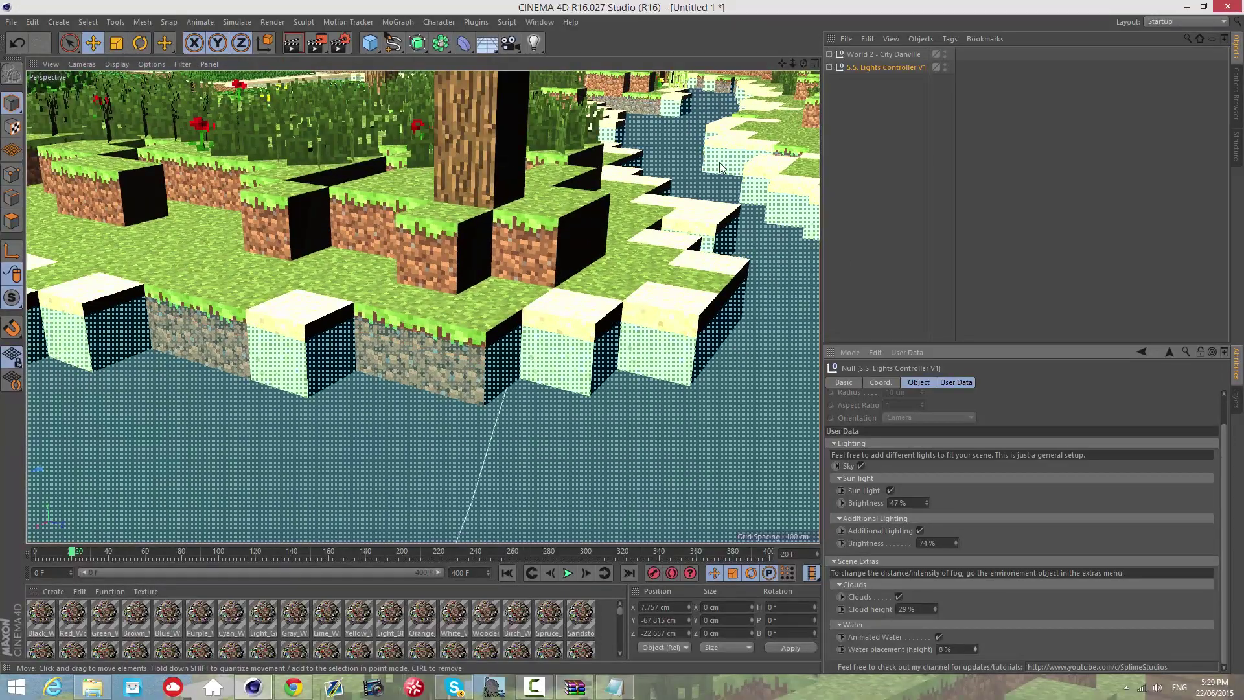
Scrub the timeline to frame 277 while examining the animated water from afar and close to the riverbank
{"action": "left_click_drag", "start_coordinate": [804, 63], "coordinate": [622, 338]}
{"action": "left_click_drag", "start_coordinate": [792, 63], "coordinate": [620, 201]}
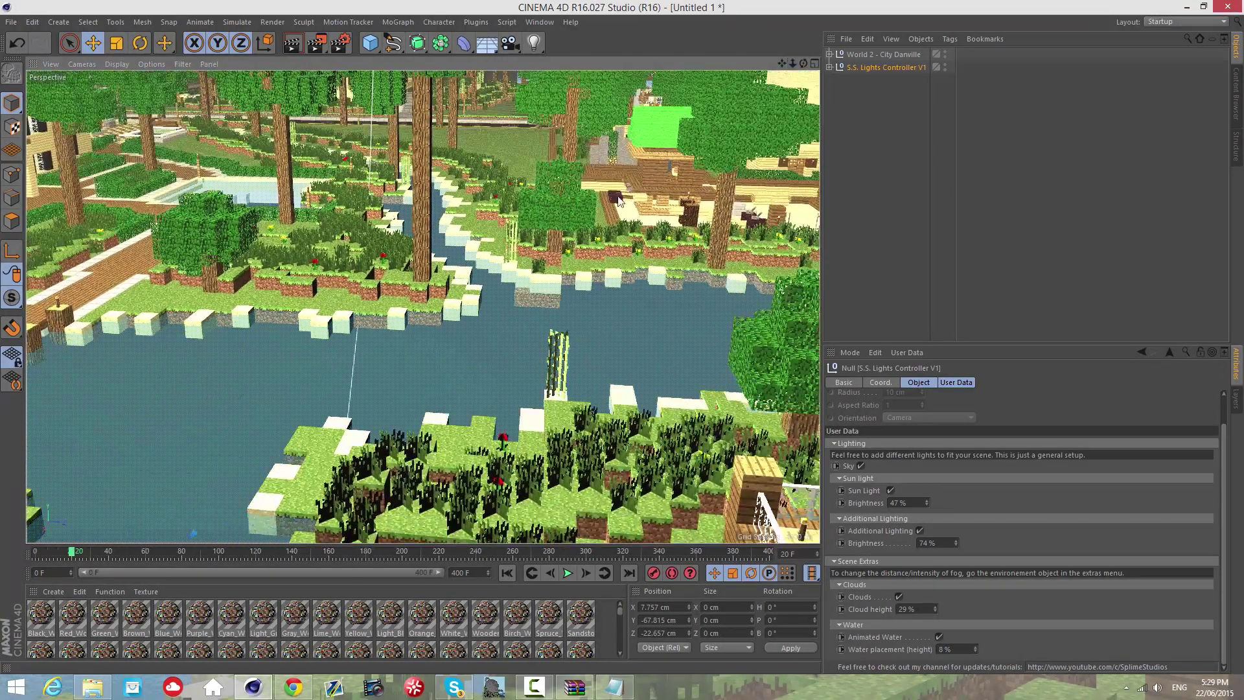
{"action": "left_click_drag", "start_coordinate": [77, 557], "coordinate": [147, 560]}
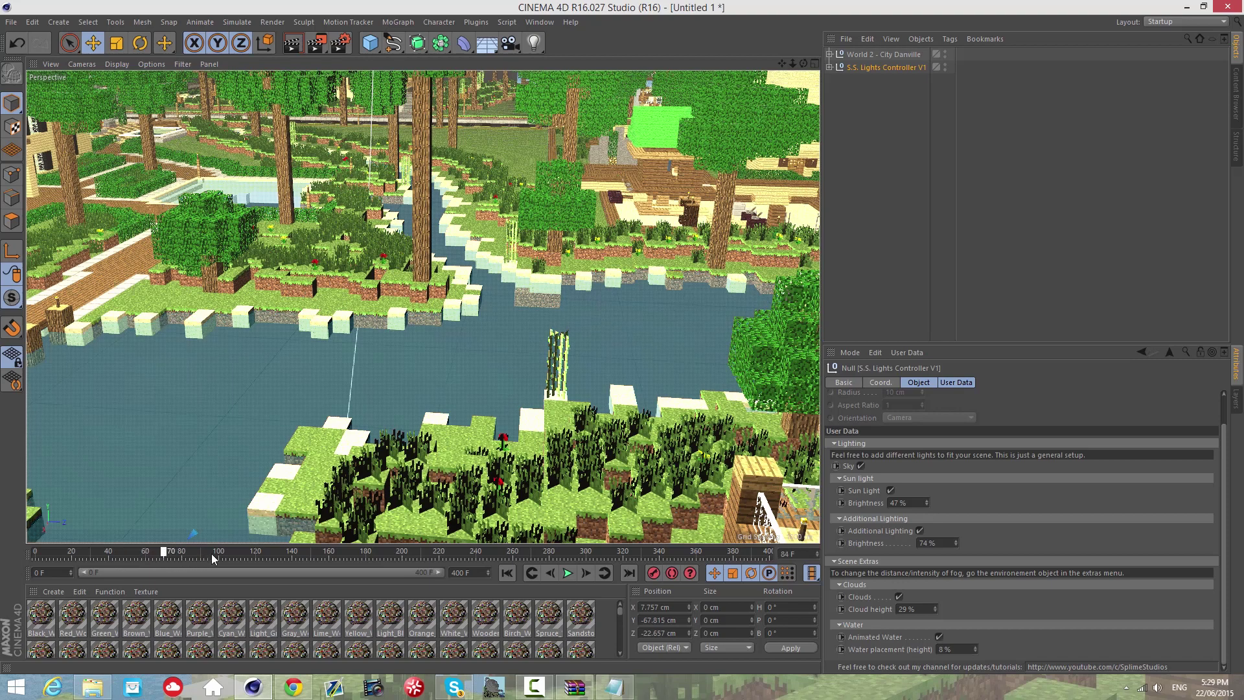
{"action": "left_click_drag", "start_coordinate": [301, 536], "coordinate": [300, 536]}
{"action": "left_click_drag", "start_coordinate": [793, 63], "coordinate": [622, 338]}
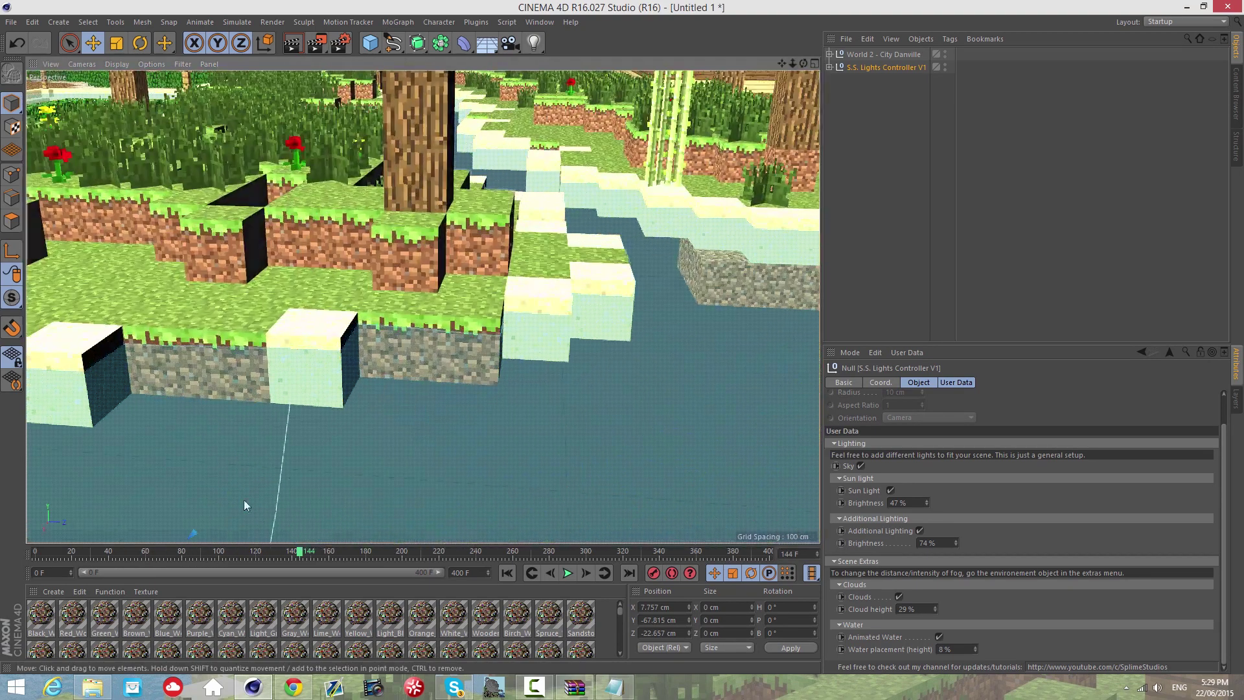
{"action": "left_click_drag", "start_coordinate": [310, 552], "coordinate": [544, 492]}
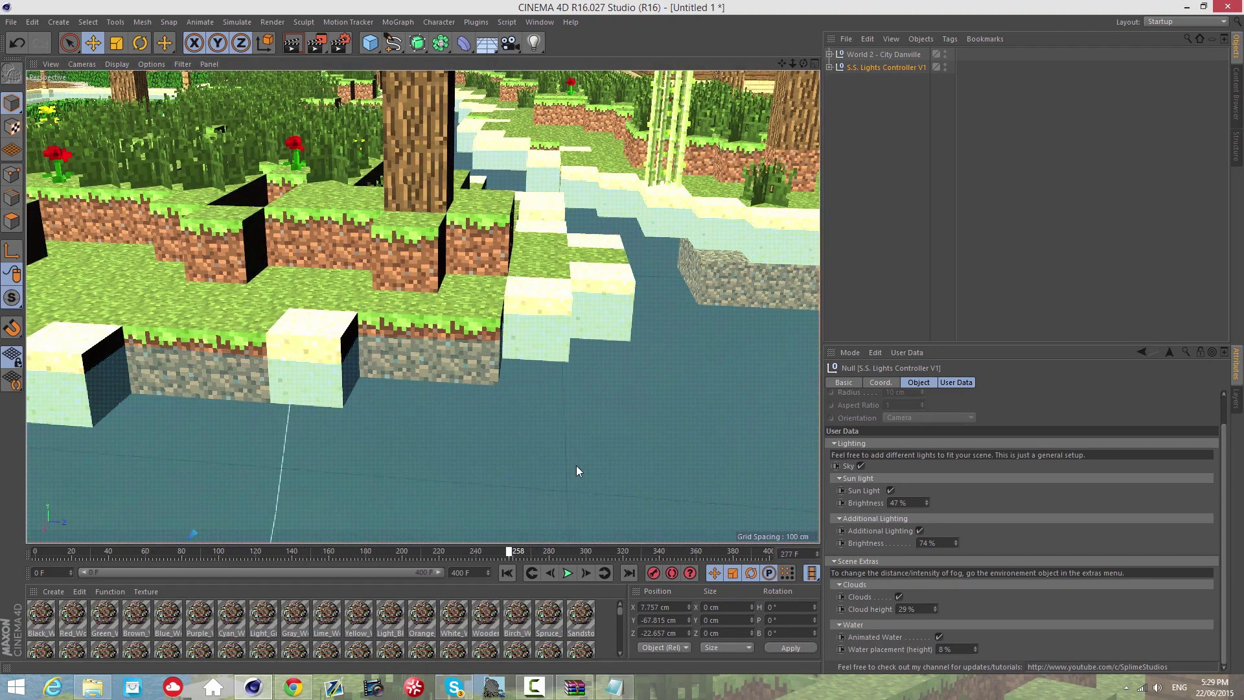
{"action": "left_click_drag", "start_coordinate": [793, 63], "coordinate": [622, 336]}
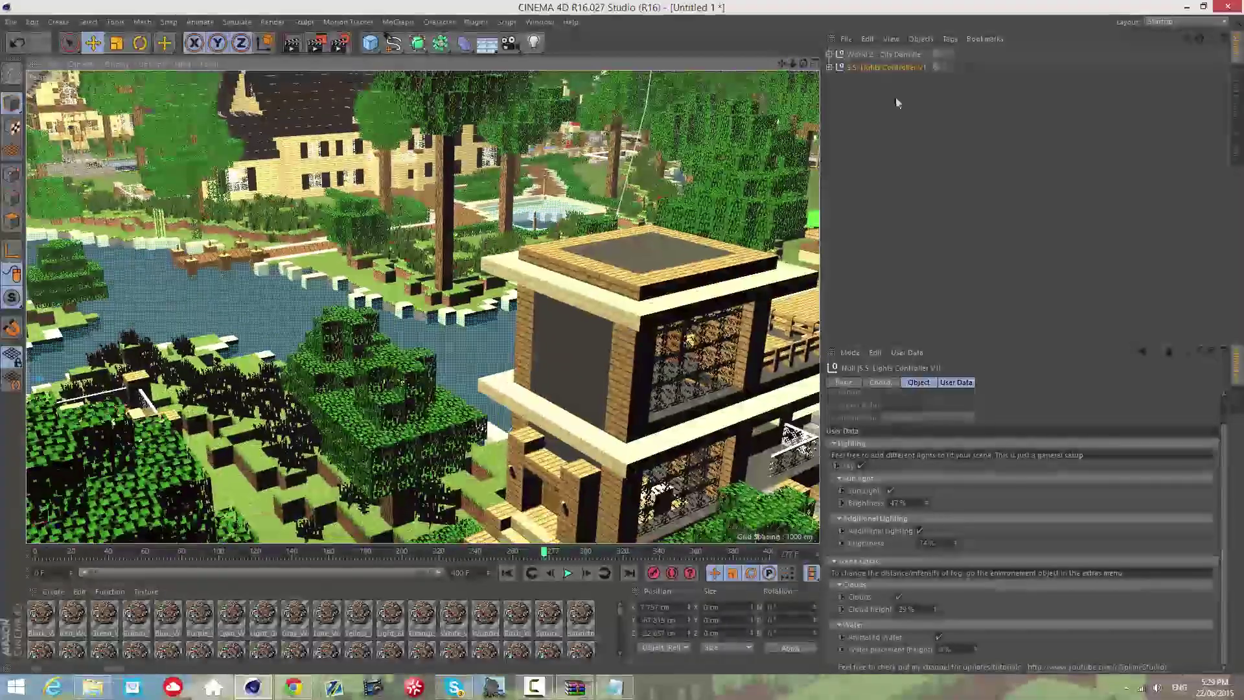
Lower the S.S. Lights Controller V1 sun light brightness to 15 % and the additional lighting brightness to 60 %, checking the city's lighting
{"action": "left_click_drag", "start_coordinate": [782, 62], "coordinate": [622, 336]}
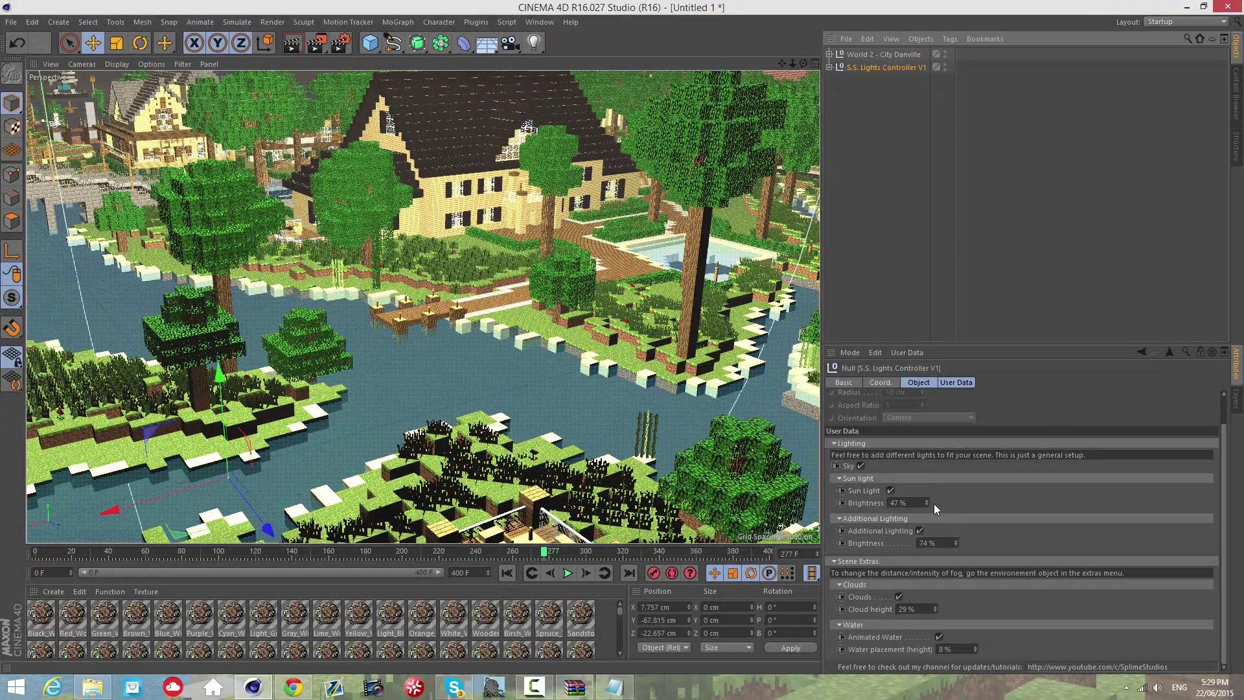
{"action": "left_click_drag", "start_coordinate": [927, 502], "coordinate": [924, 501]}
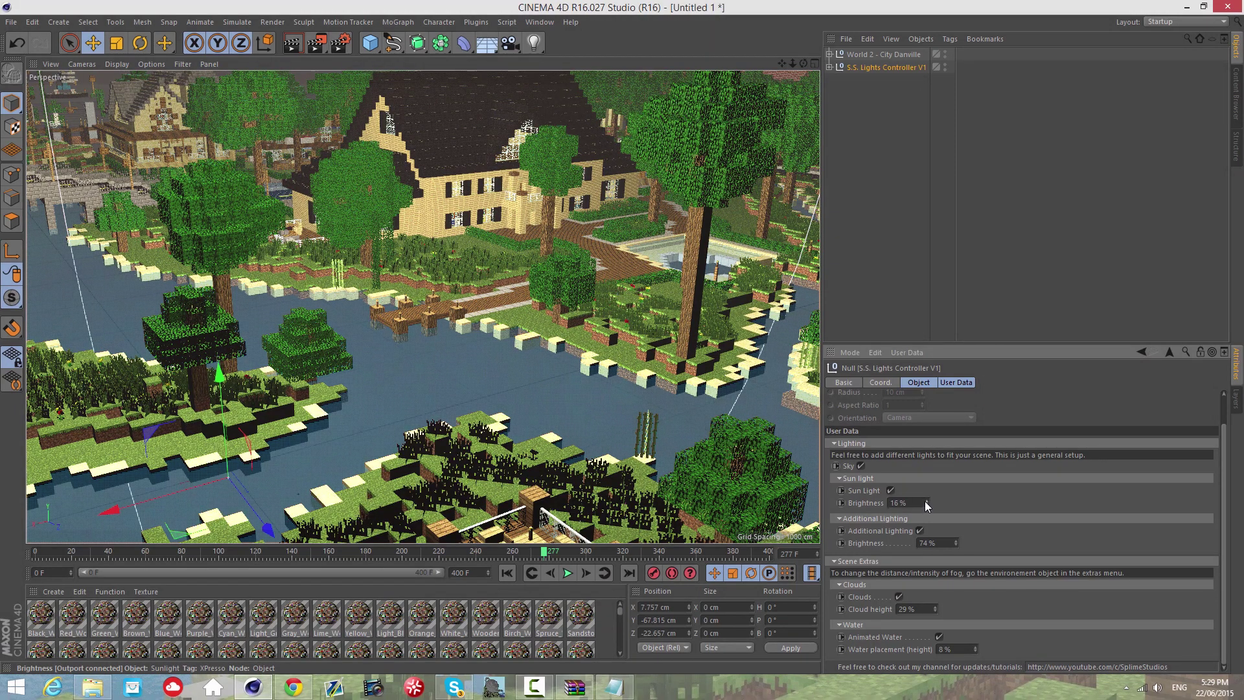
{"action": "left_click_drag", "start_coordinate": [955, 543], "coordinate": [846, 566]}
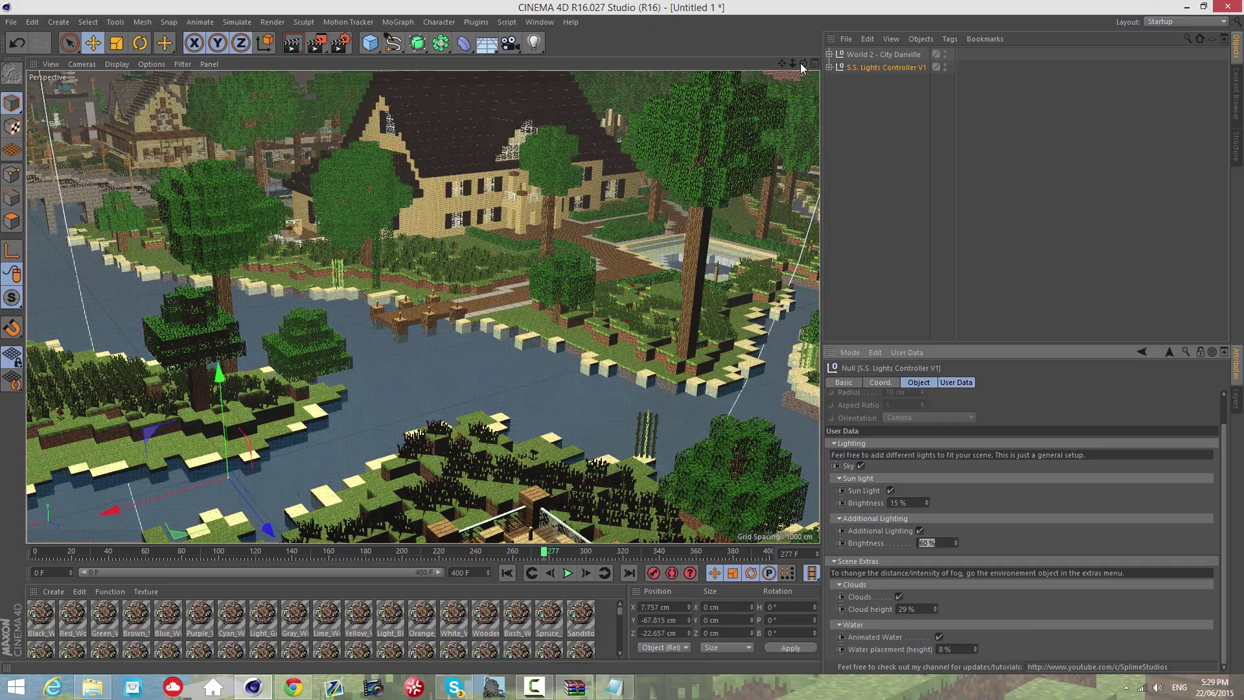
{"action": "left_click_drag", "start_coordinate": [802, 64], "coordinate": [622, 337]}
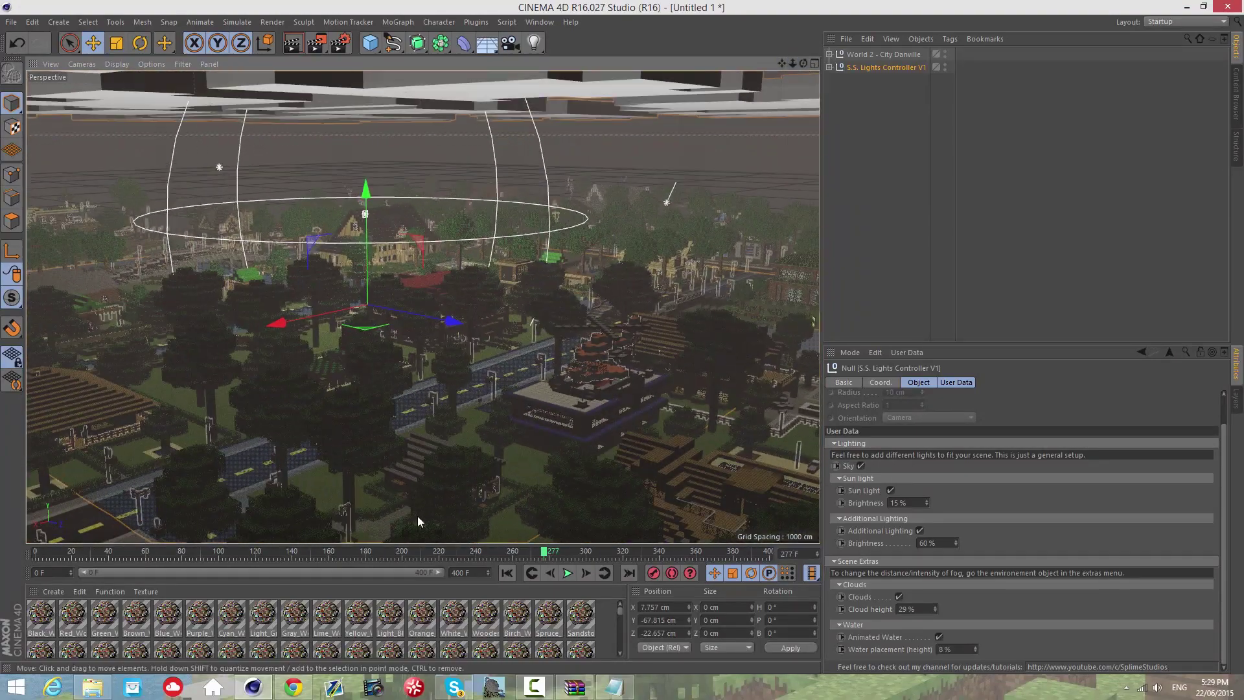
Switch to Chrome to view the Splime Studios Lightroom Rig V1 product page on Sellfy and return to Cinema 4D
{"action": "left_click", "coordinate": [294, 687]}
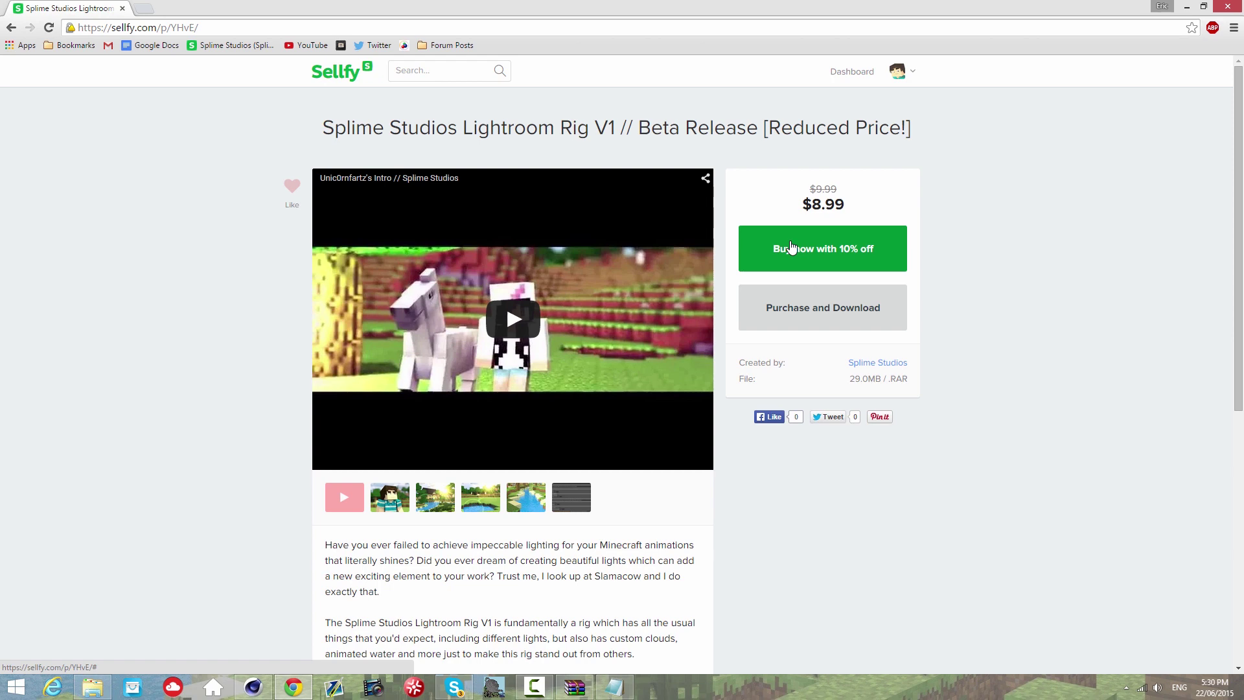
{"action": "left_click", "coordinate": [252, 687]}
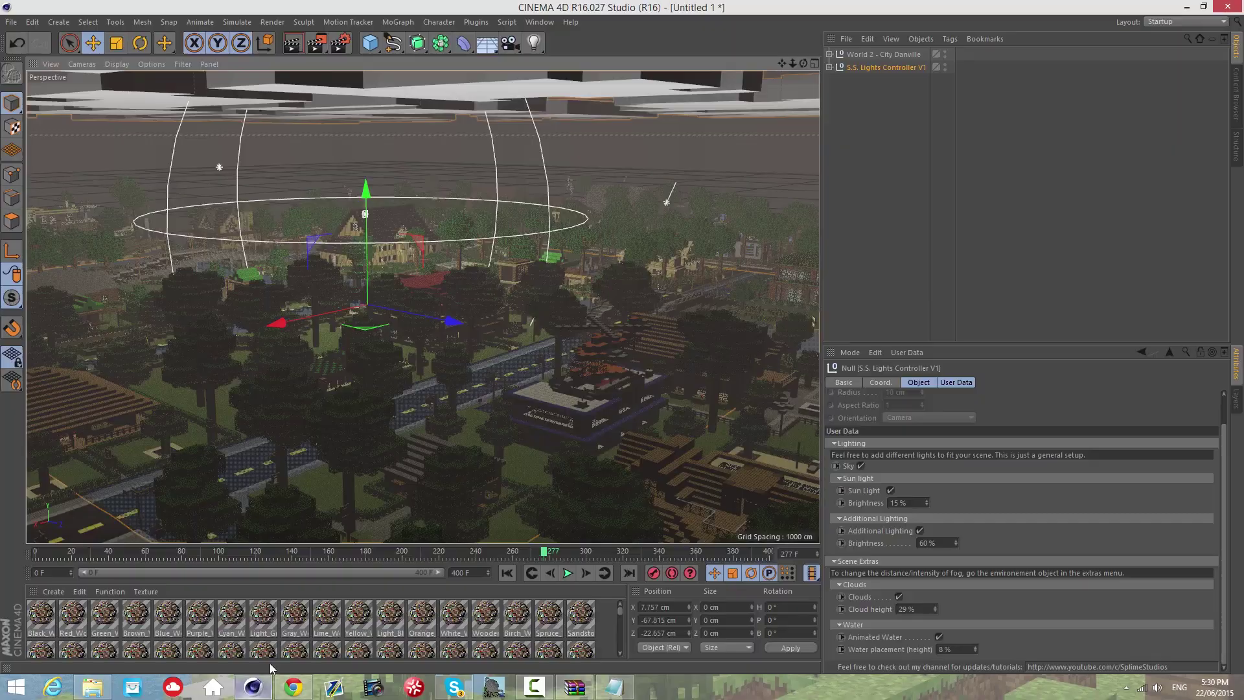
Examine the dimmed lighting across the City Danville world, from the river and dock to the clouds and the modern riverside house
{"action": "left_click_drag", "start_coordinate": [802, 63], "coordinate": [623, 340]}
{"action": "middle_click_drag", "start_coordinate": [622, 339], "coordinate": [623, 339], "text": "alt"}
{"action": "scroll", "coordinate": [622, 338], "scroll_direction": "up", "scroll_amount": 8}
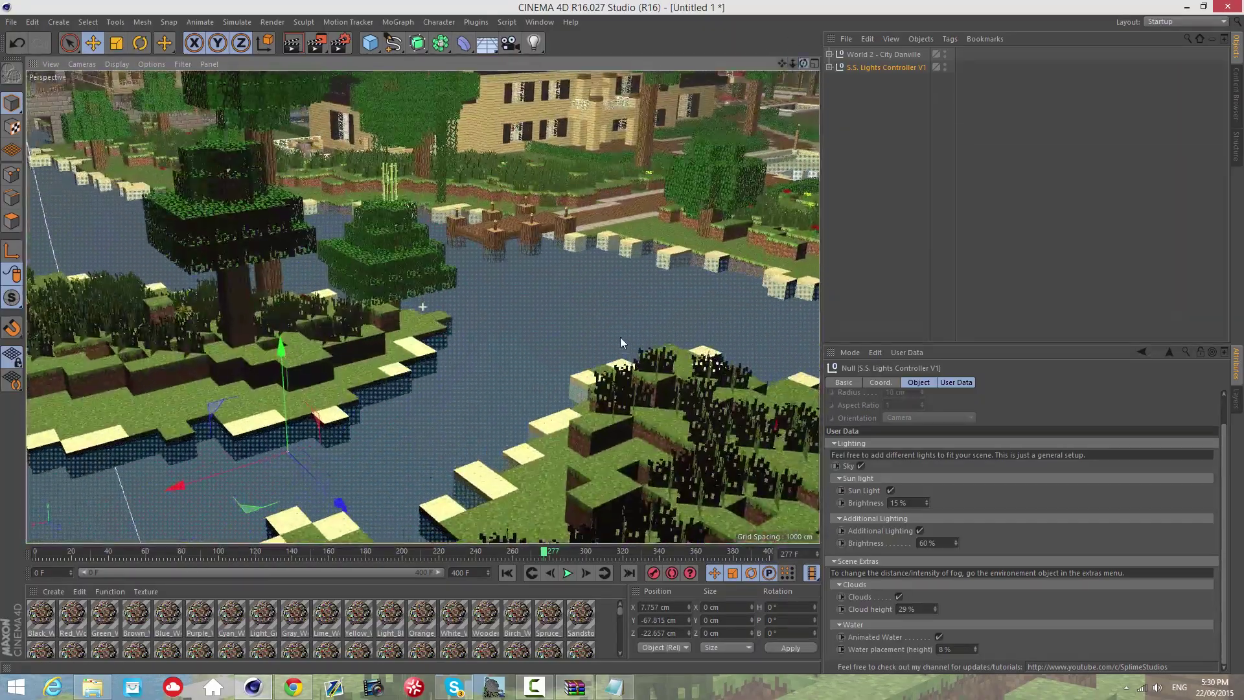
{"action": "left_click_drag", "start_coordinate": [622, 338], "coordinate": [624, 338], "text": "alt"}
{"action": "right_click_drag", "start_coordinate": [624, 339], "coordinate": [623, 337], "text": "alt"}
{"action": "left_click_drag", "start_coordinate": [623, 341], "coordinate": [624, 337]}
{"action": "middle_click_drag", "start_coordinate": [623, 338], "coordinate": [622, 337], "text": "alt"}
{"action": "right_click_drag", "start_coordinate": [622, 338], "coordinate": [624, 337], "text": "alt"}
{"action": "left_click_drag", "start_coordinate": [623, 336], "coordinate": [624, 335], "text": "alt"}
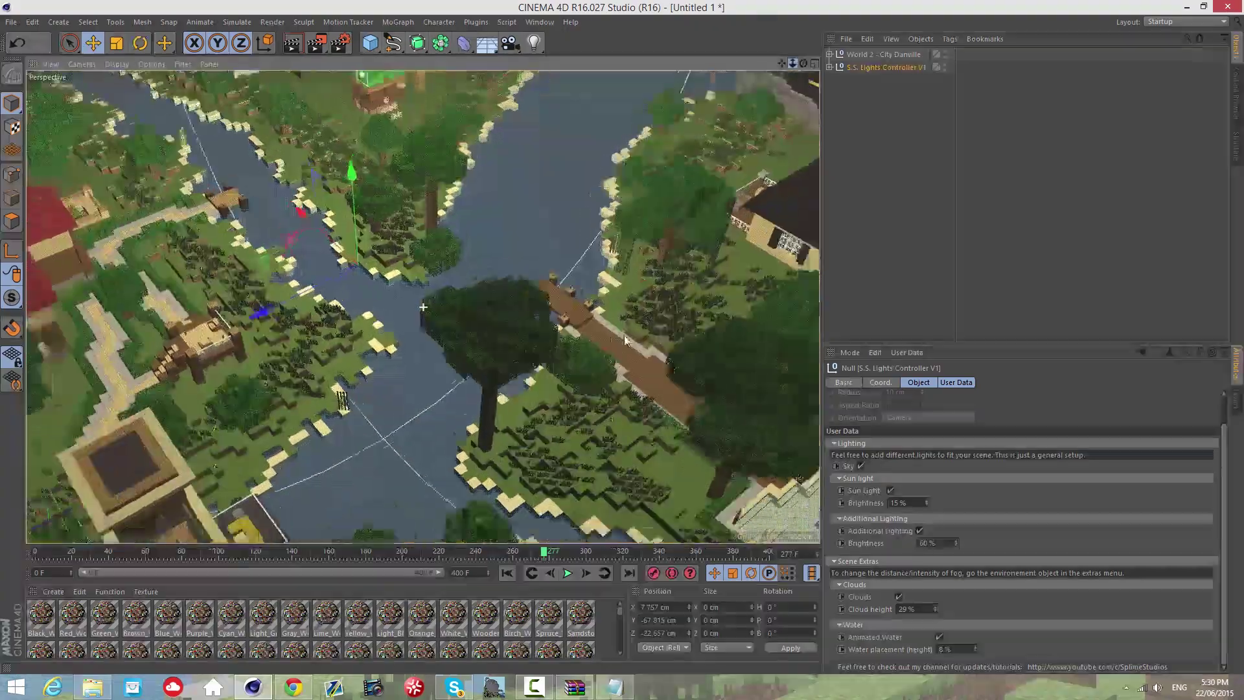
{"action": "right_click_drag", "start_coordinate": [624, 336], "coordinate": [624, 334], "text": "alt"}
{"action": "left_click_drag", "start_coordinate": [624, 334], "coordinate": [624, 334]}
{"action": "left_click_drag", "start_coordinate": [803, 64], "coordinate": [623, 336]}
{"action": "middle_click_drag", "start_coordinate": [626, 336], "coordinate": [622, 337], "text": "alt"}
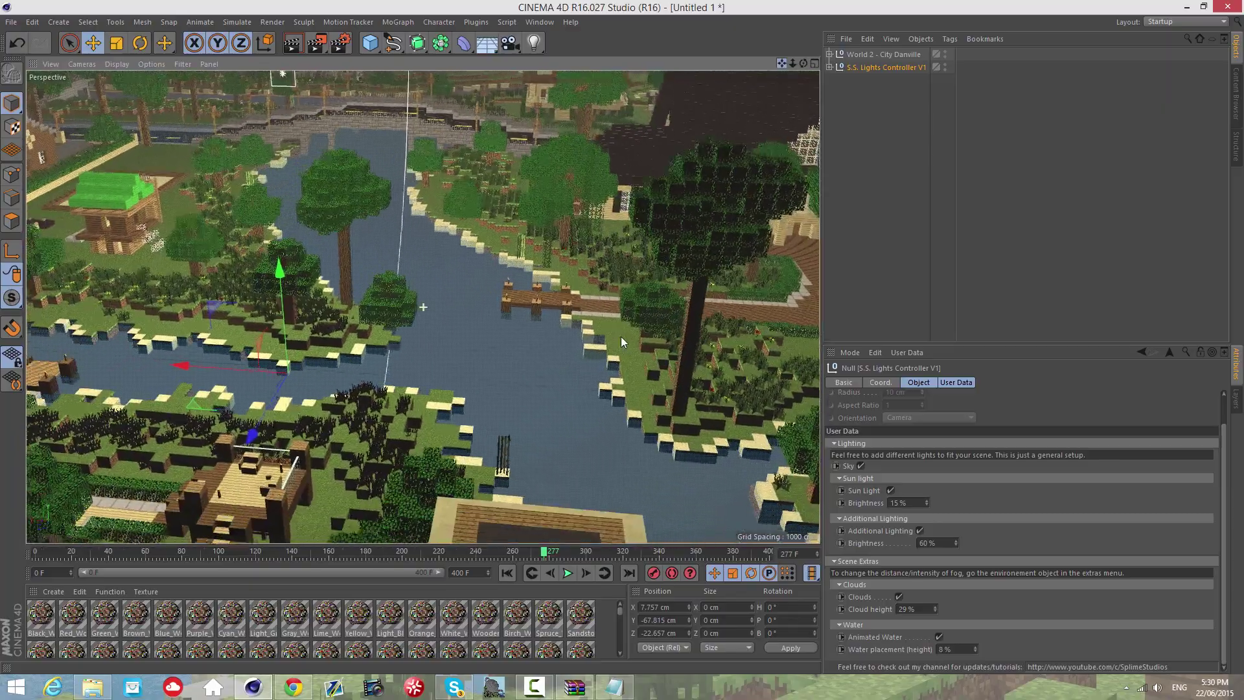
{"action": "left_click_drag", "start_coordinate": [622, 337], "coordinate": [622, 342], "text": "alt"}
{"action": "right_click_drag", "start_coordinate": [622, 343], "coordinate": [622, 343], "text": "alt"}
{"action": "left_click_drag", "start_coordinate": [621, 342], "coordinate": [623, 336], "text": "alt"}
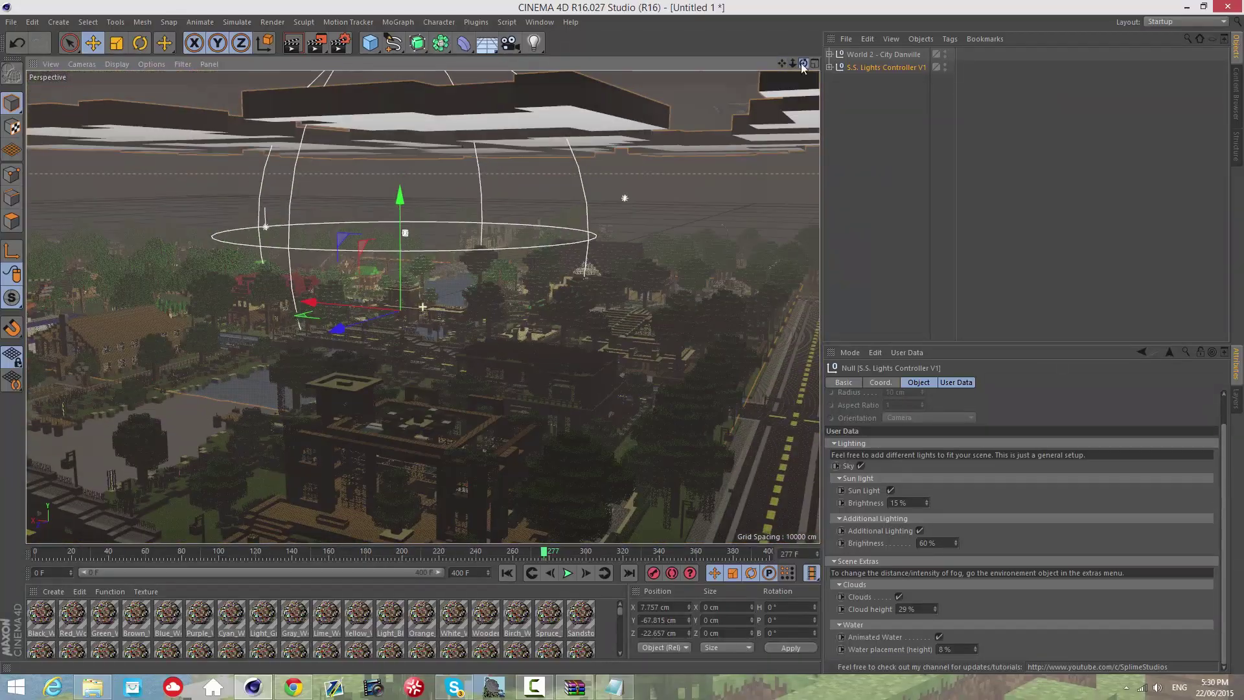
{"action": "right_click_drag", "start_coordinate": [623, 336], "coordinate": [624, 334], "text": "alt"}
{"action": "left_click_drag", "start_coordinate": [623, 335], "coordinate": [624, 338], "text": "alt"}
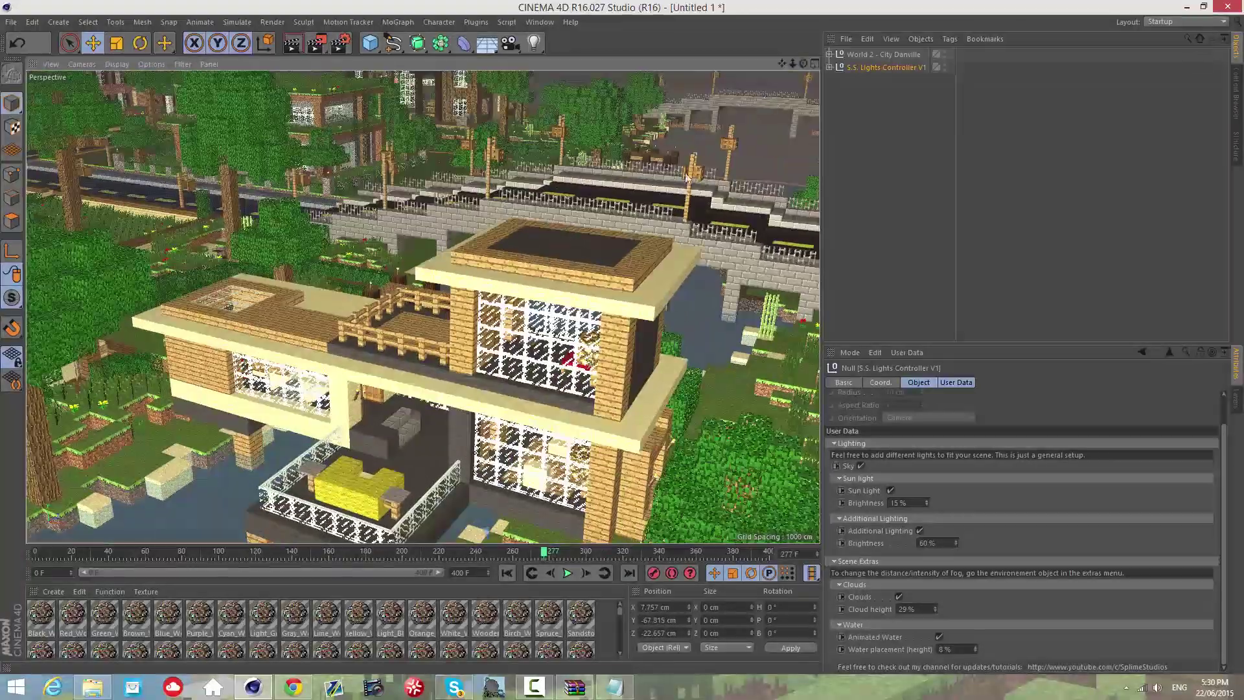
Review the Lightroom Rig V1 product page in Chrome and go back to the Splime Studios store page
{"action": "left_click", "coordinate": [295, 683]}
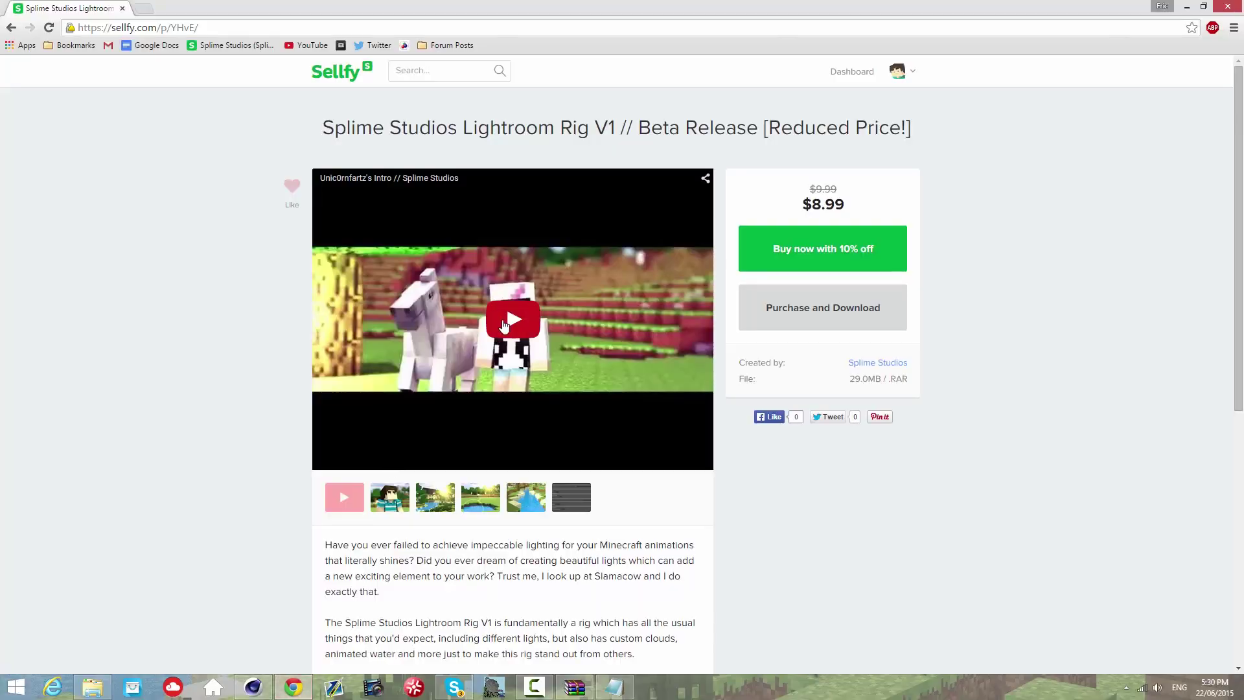
{"action": "scroll", "coordinate": [382, 316], "scroll_direction": "down", "scroll_amount": 7}
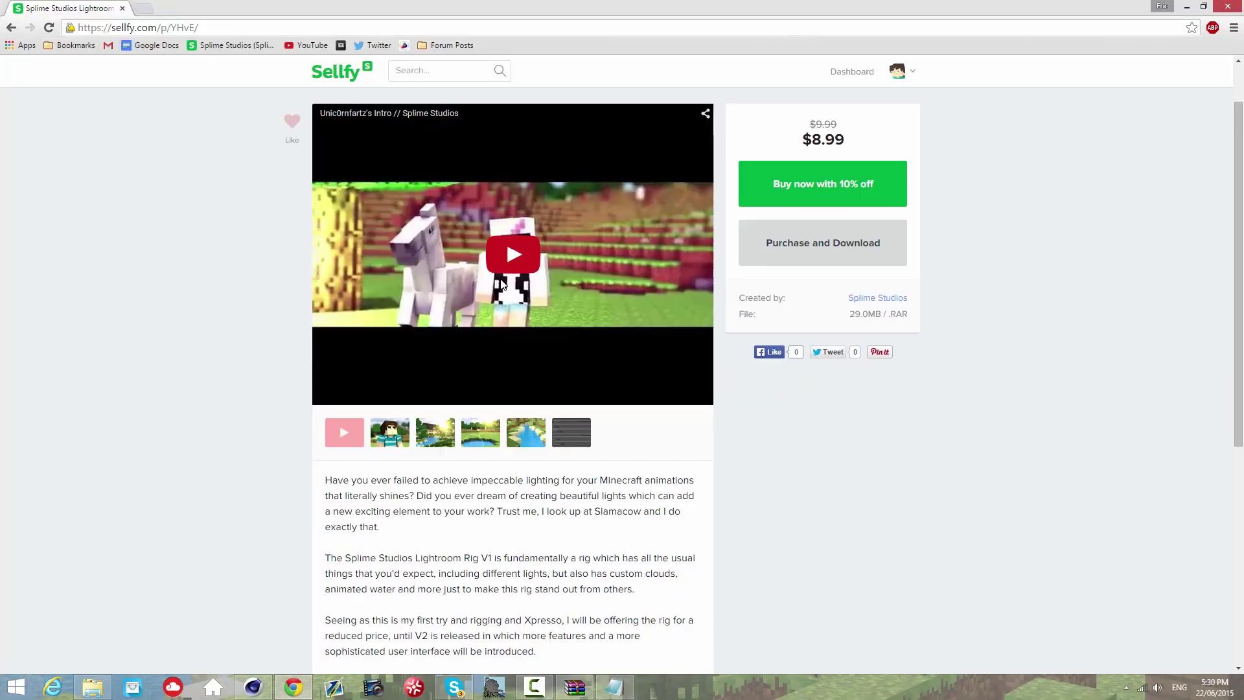
{"action": "scroll", "coordinate": [518, 324], "scroll_direction": "up", "scroll_amount": 6}
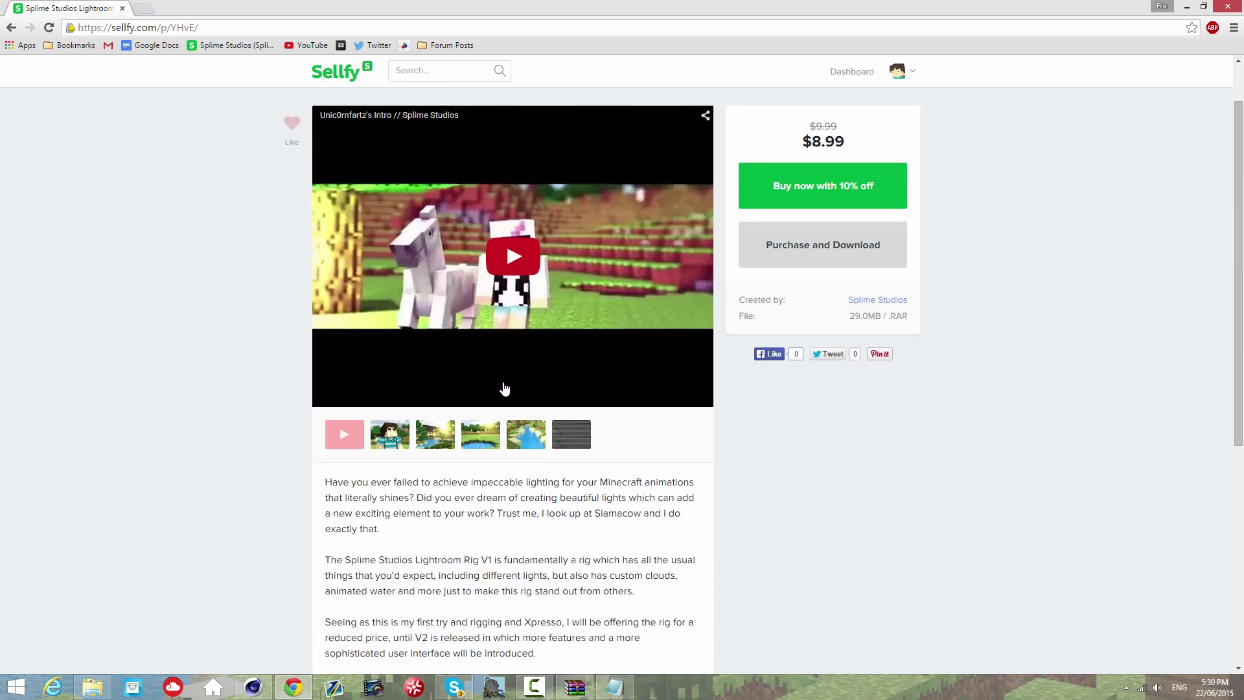
{"action": "scroll", "coordinate": [786, 298], "scroll_direction": "up", "scroll_amount": 1}
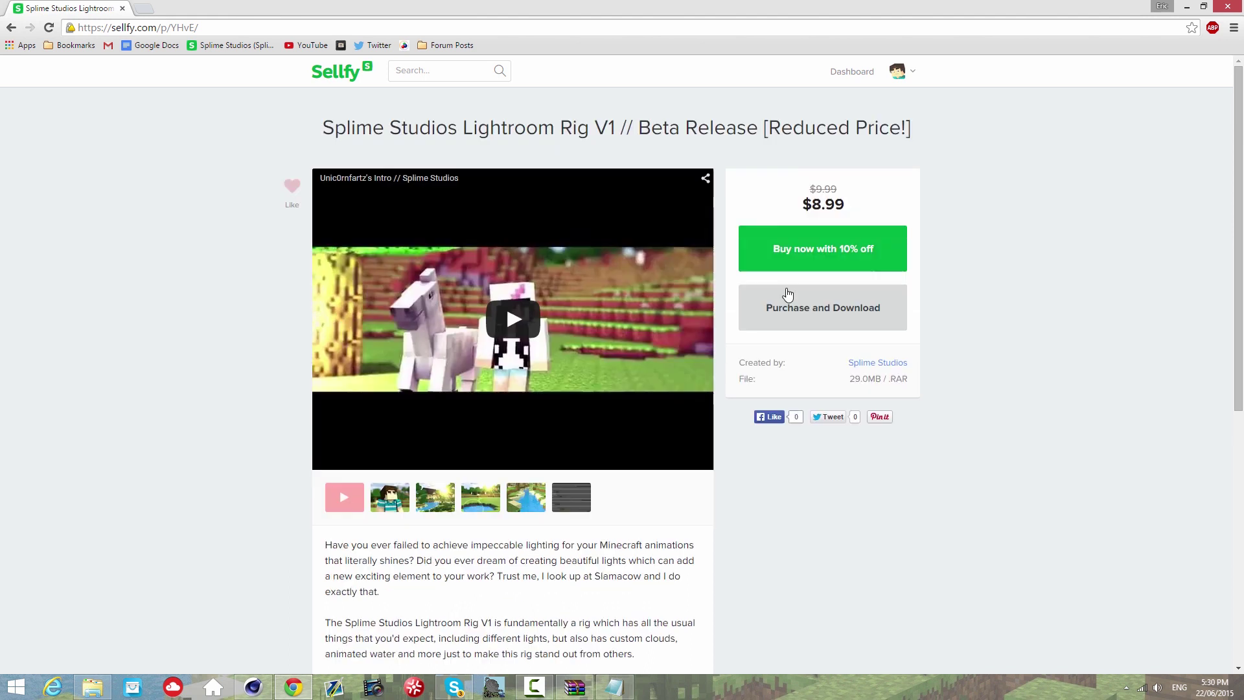
{"action": "left_click", "coordinate": [9, 27]}
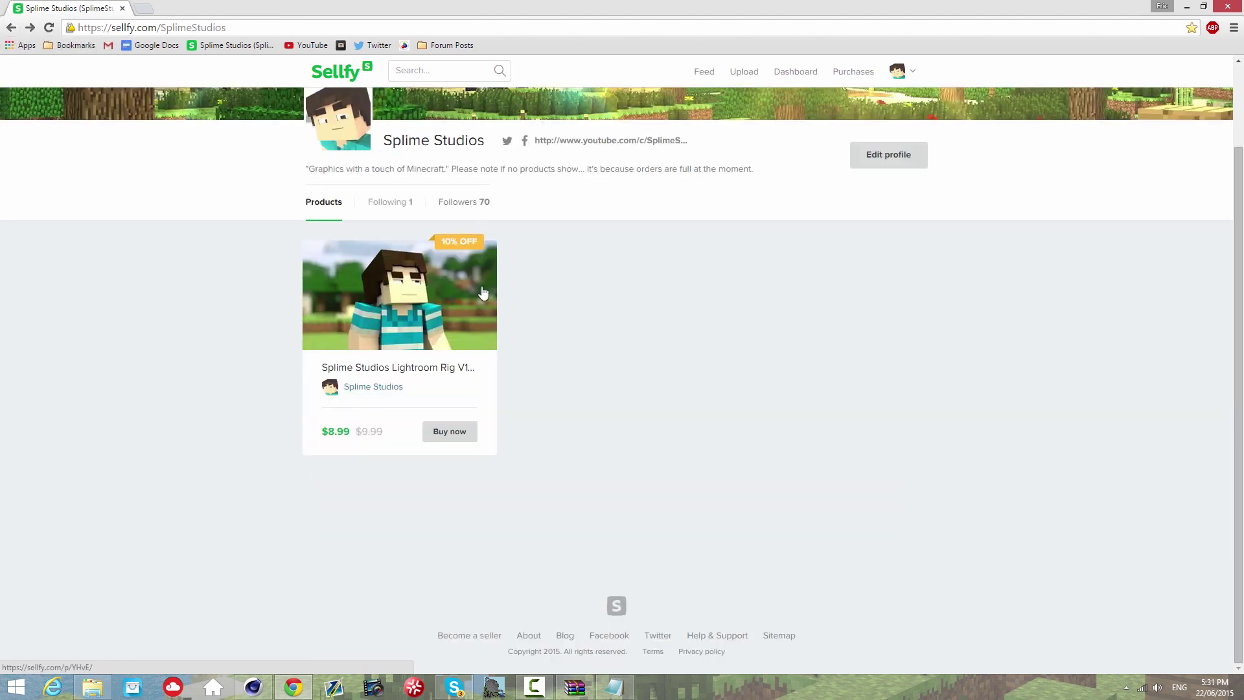
Switch back to Cinema 4D and examine the City Danville river from overhead and towards the road bridge
{"action": "left_click", "coordinate": [254, 686]}
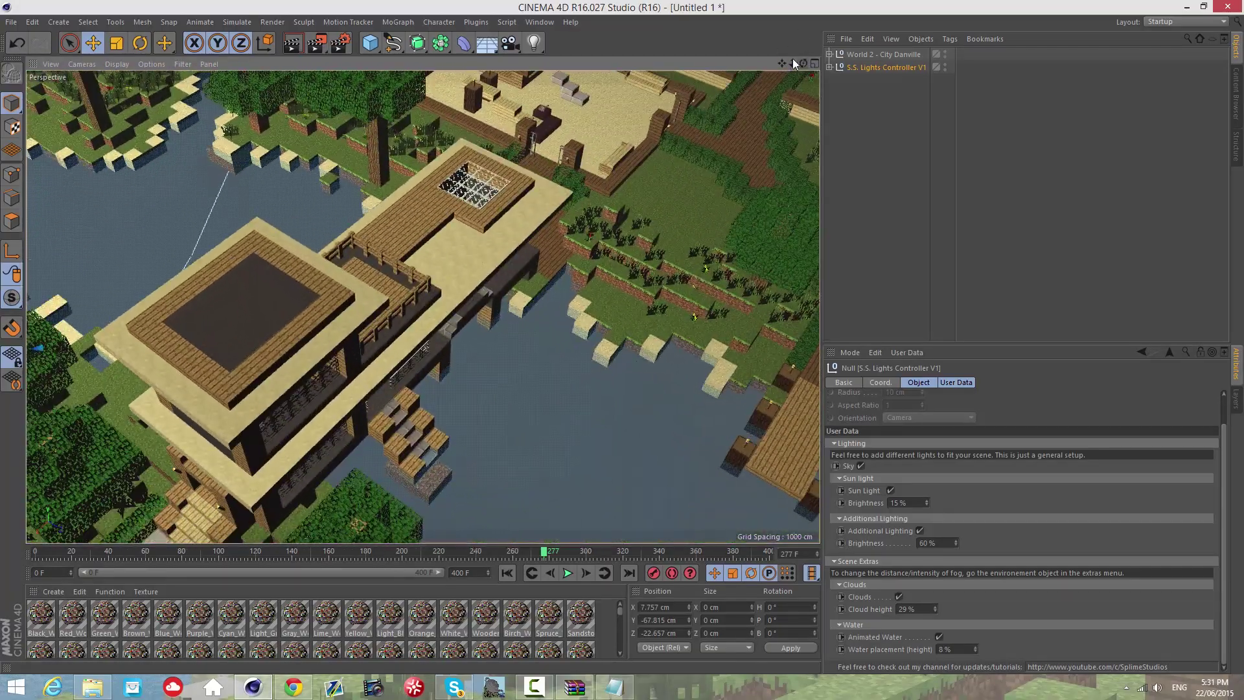
{"action": "left_click_drag", "start_coordinate": [793, 62], "coordinate": [620, 336]}
{"action": "left_click_drag", "start_coordinate": [623, 337], "coordinate": [622, 337]}
{"action": "left_click_drag", "start_coordinate": [780, 61], "coordinate": [622, 336]}
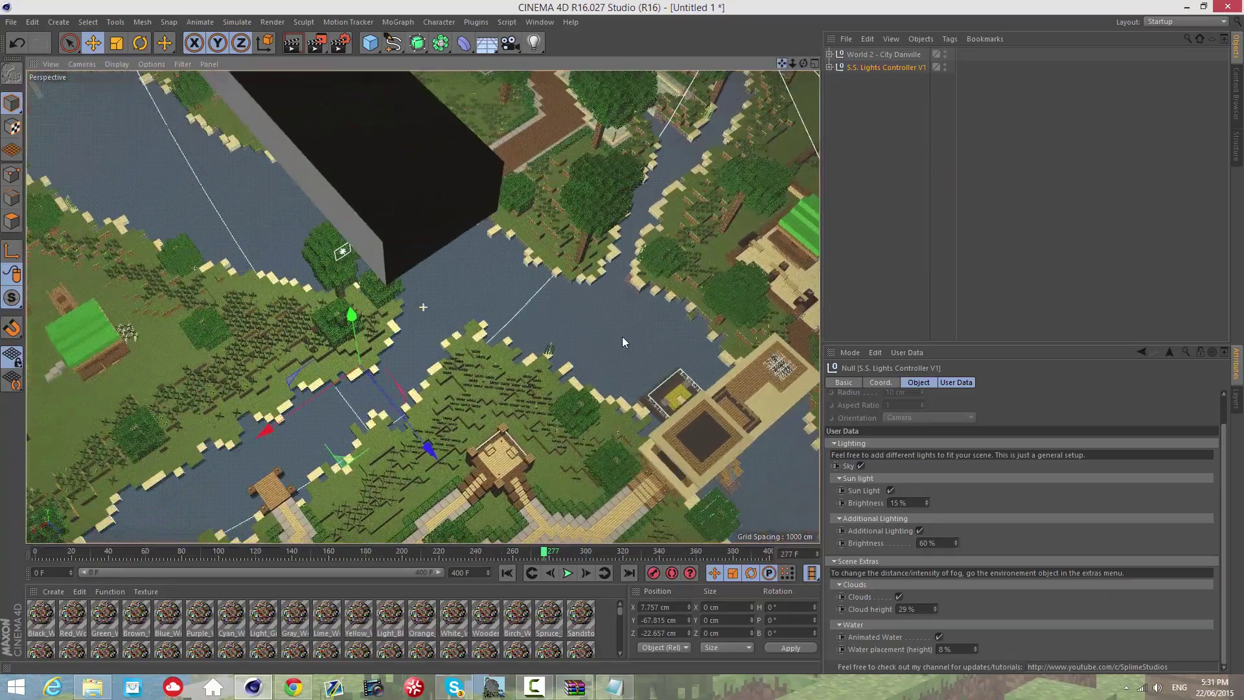
{"action": "left_click_drag", "start_coordinate": [804, 62], "coordinate": [624, 336]}
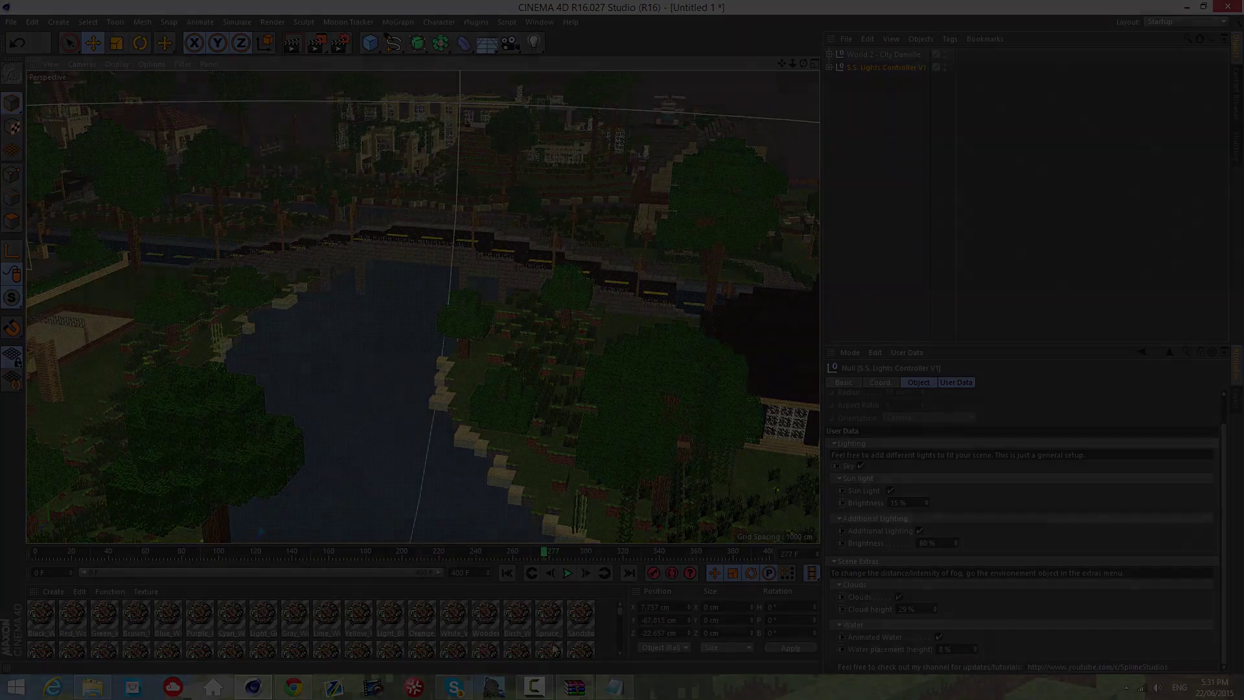